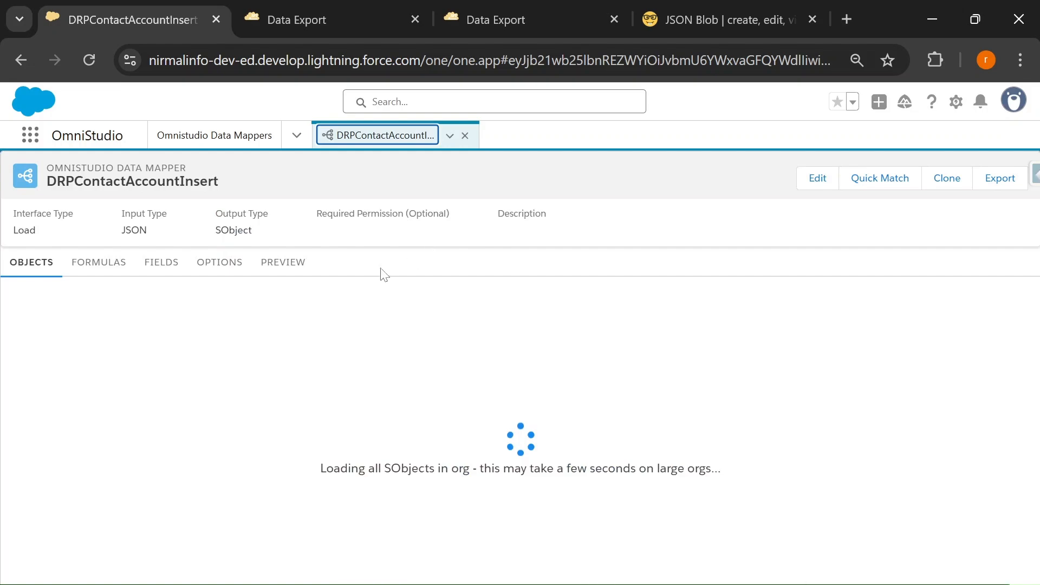
- Add Account as the first object of the DRPContactAccountInsert data mapper
key("alt+Tab")
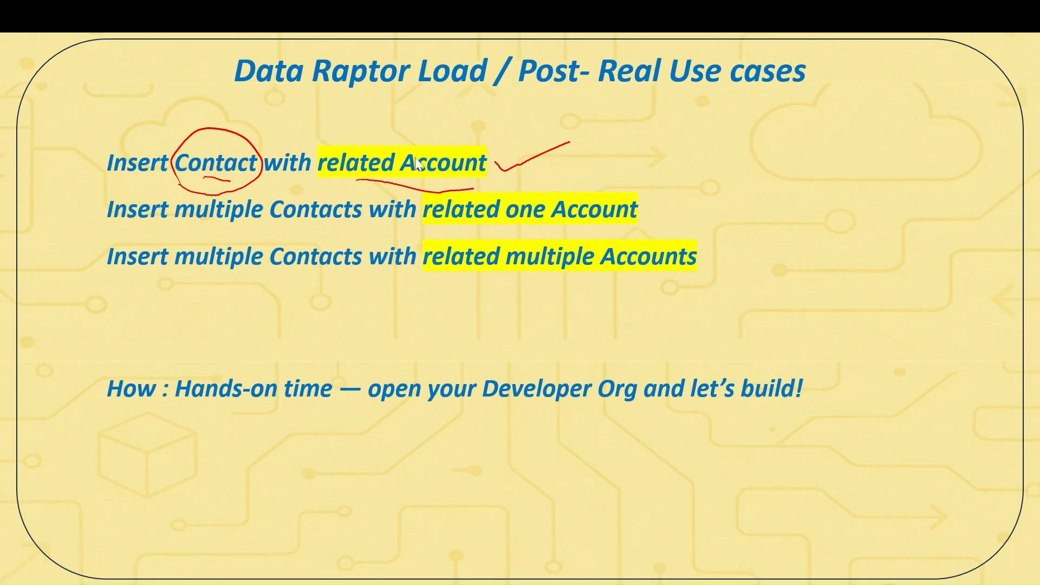
key("alt+Tab")
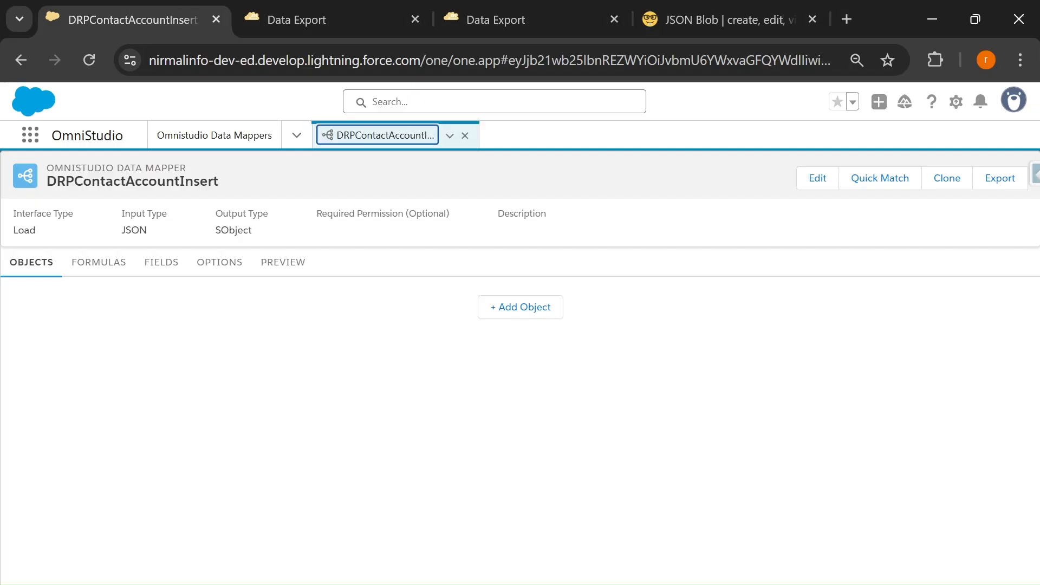
left_click(533, 304)
left_click(128, 316)
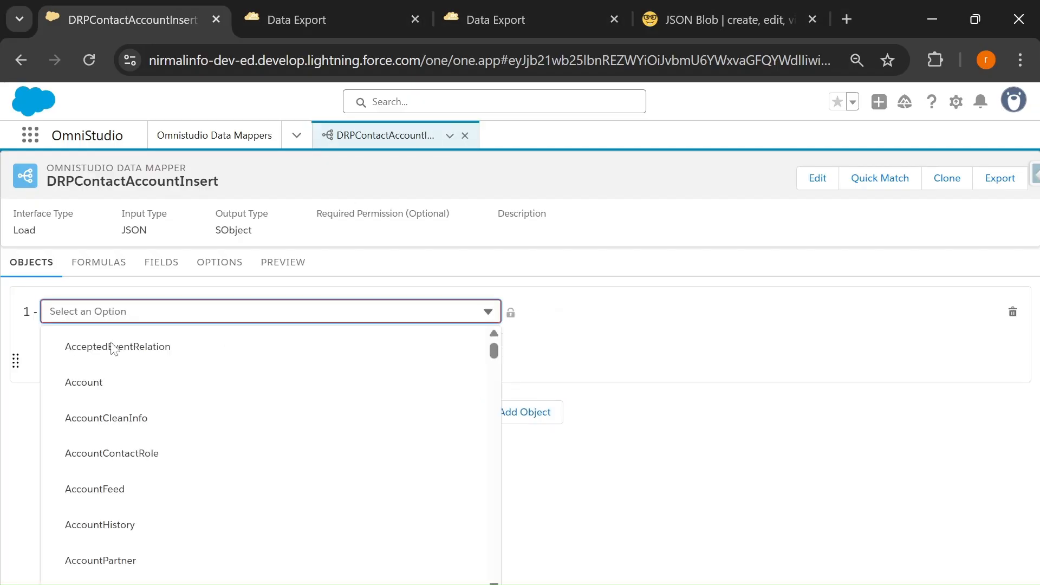
left_click(93, 385)
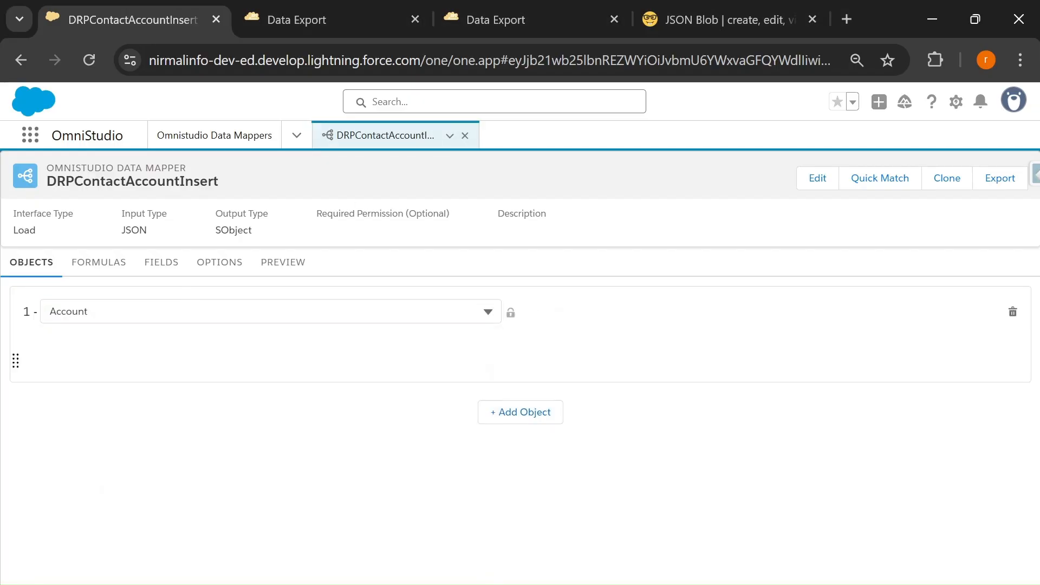
- Add Contact as the data mapper's second object
left_click(488, 418)
left_click(144, 410)
type("contact")
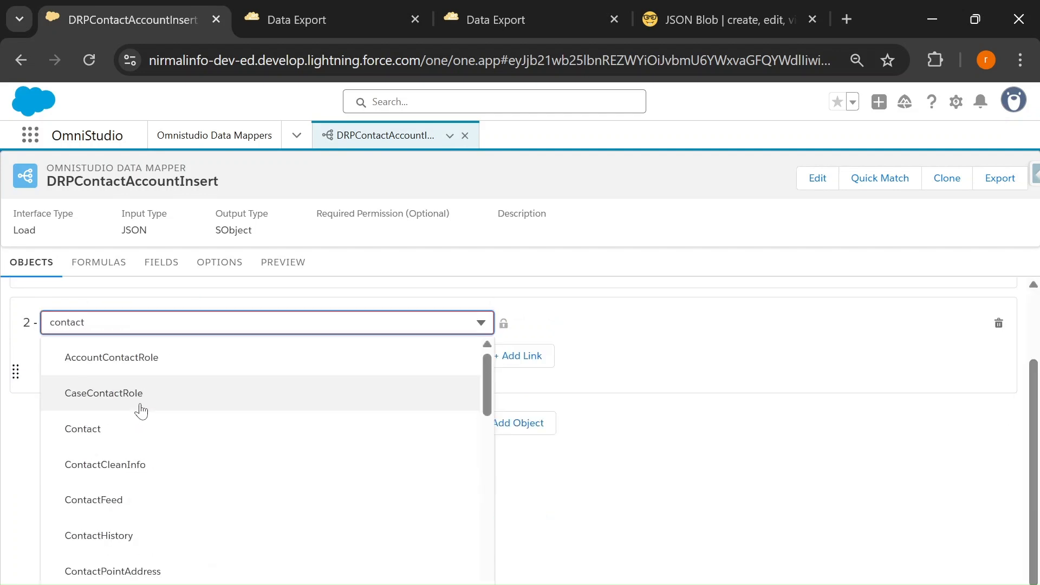
left_click(90, 431)
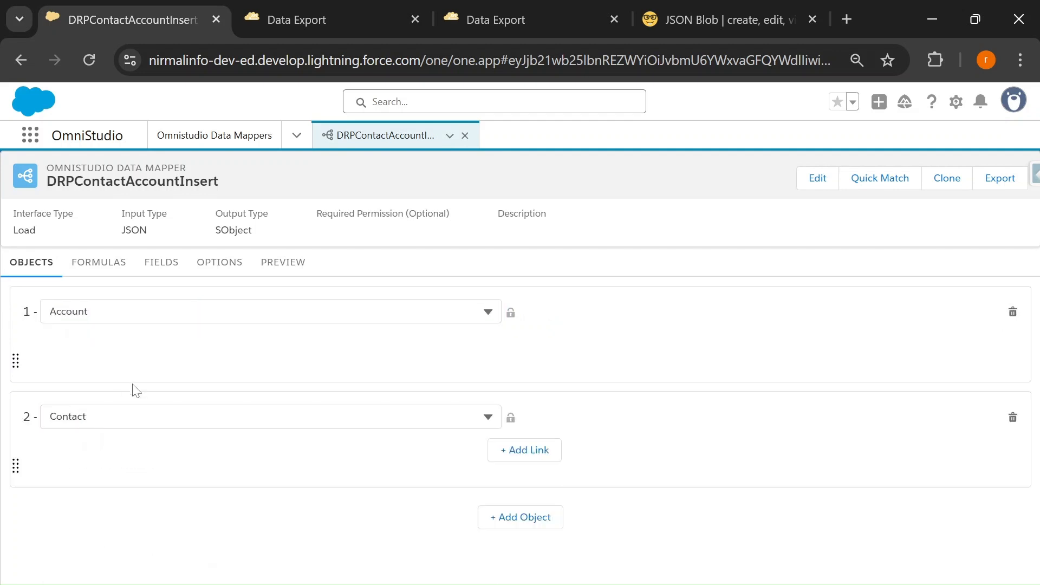
left_click(173, 271)
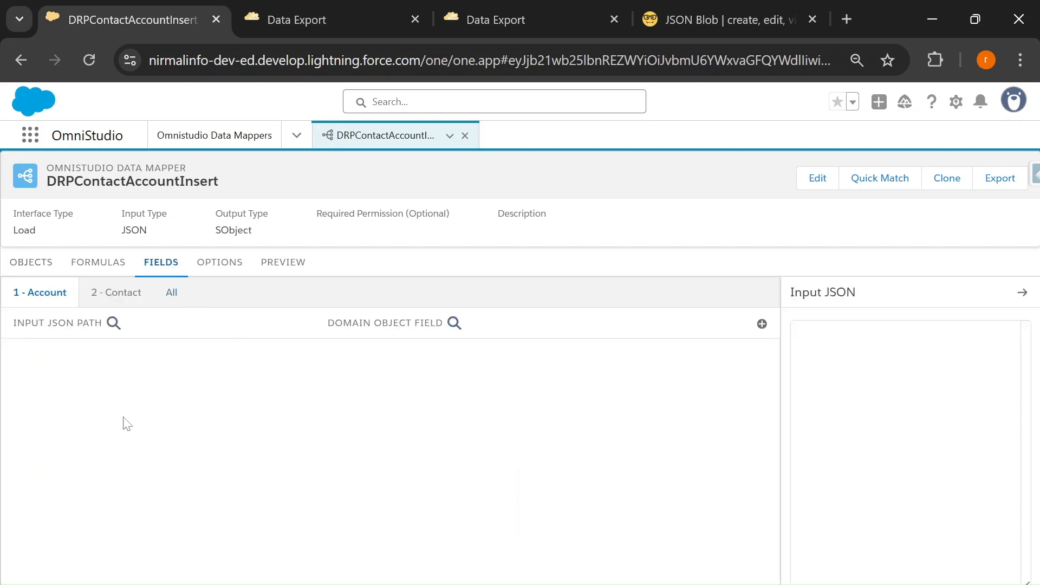
left_click(23, 265)
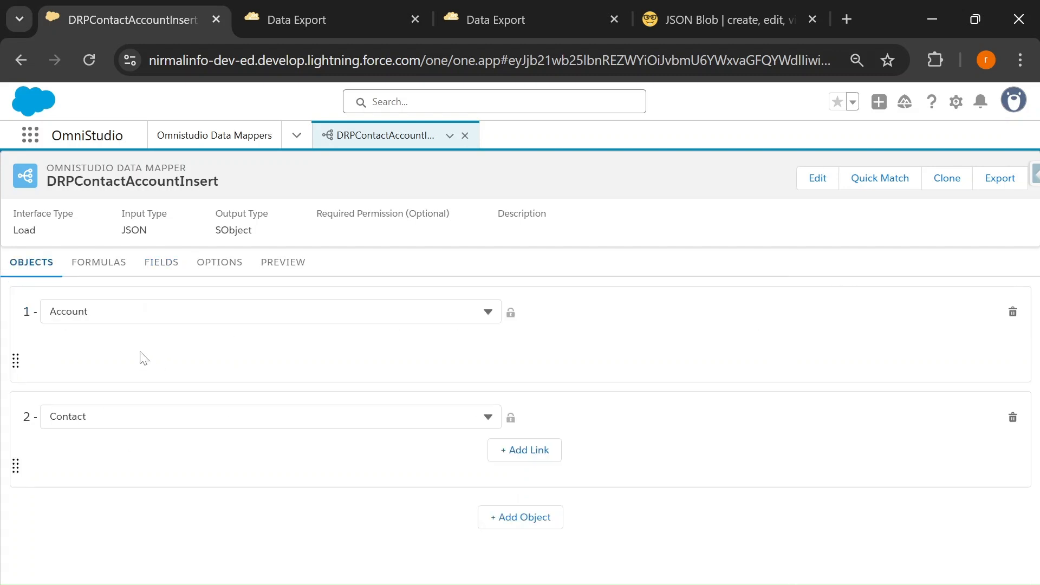
left_click(159, 265)
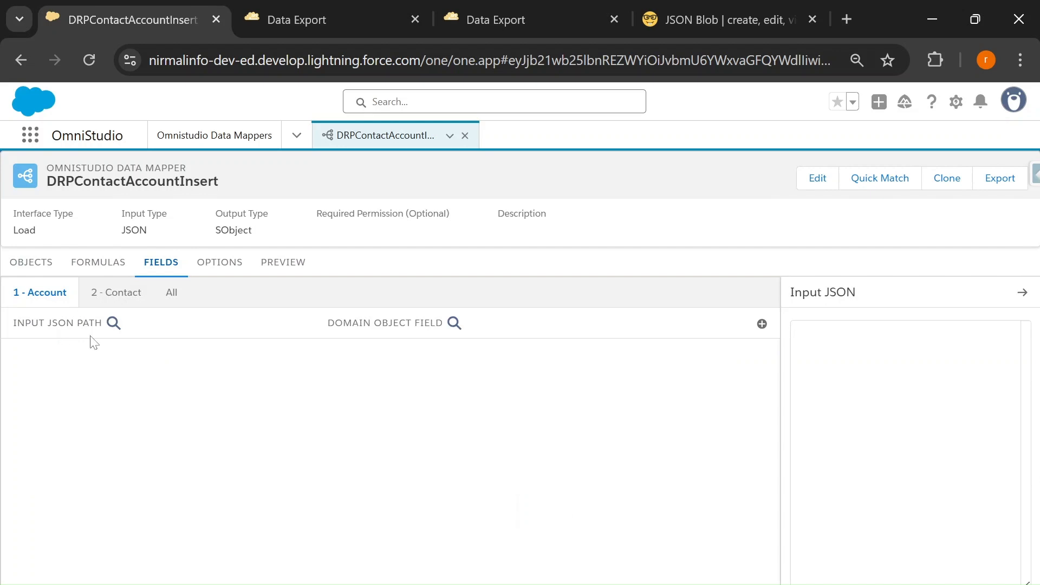
left_click(114, 293)
- Start a JSON object in the preview input with the key AccNameVar set to "TestAccount", followed by a comma and a new line
left_click(281, 265)
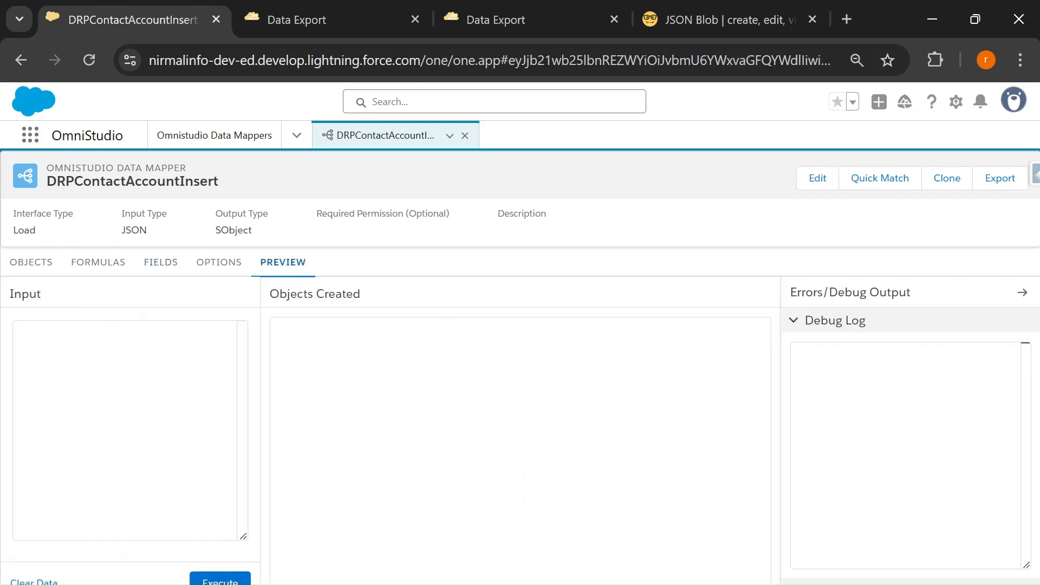
key("Return")
type("\"AccName")
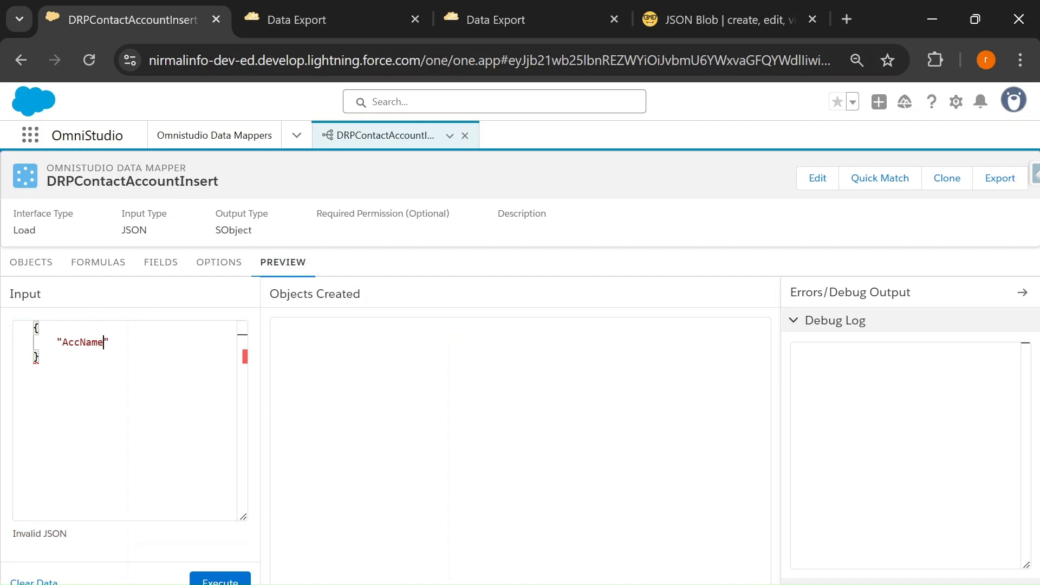
type("Var")
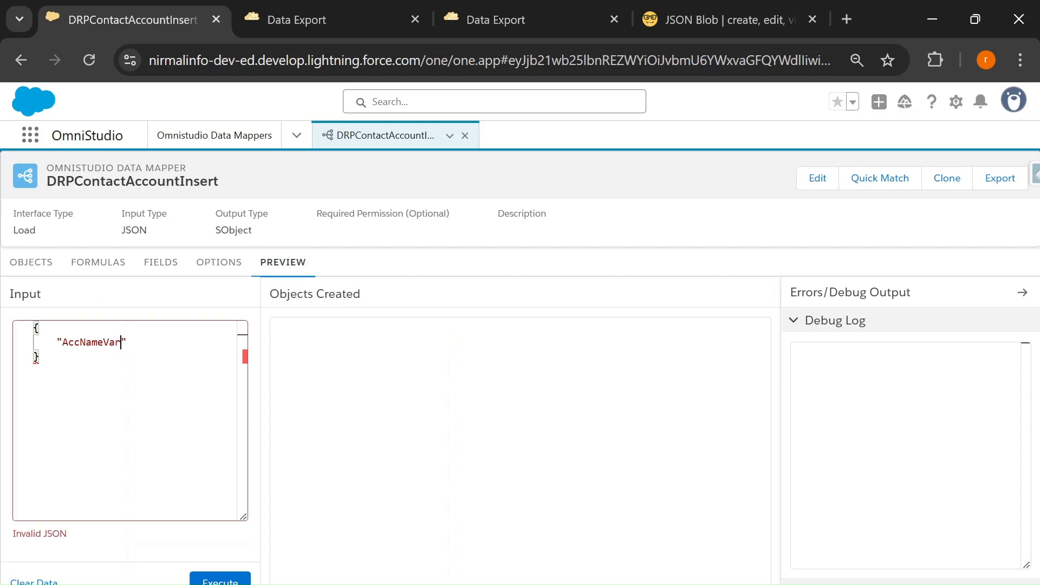
type("\"")
key("BackSpace")
type("TestAccount")
key("Right")
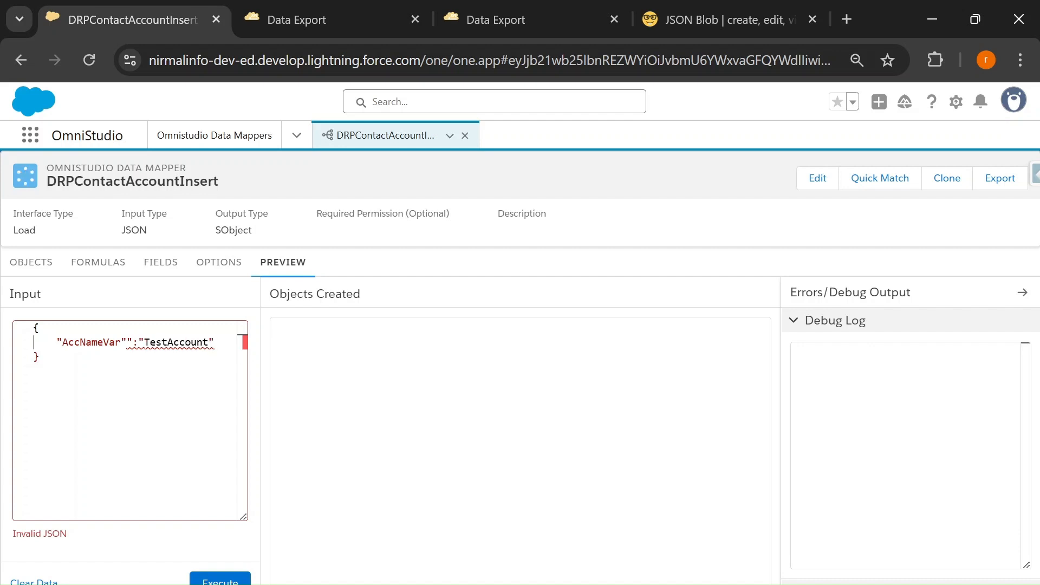
type(",")
key("Return")
key("BackSpace")
- Add the key lastNameVar with the value "Test COntact 1" to the preview input JSON
left_click(34, 358)
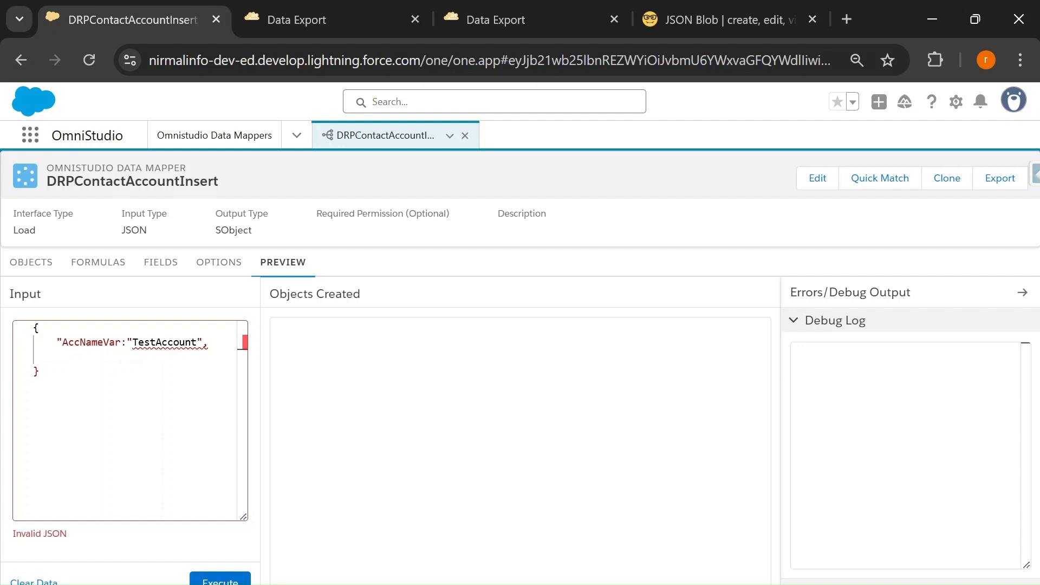
type("\"\":\"\"")
key("Left")
key("Left")
type("lastNameVar")
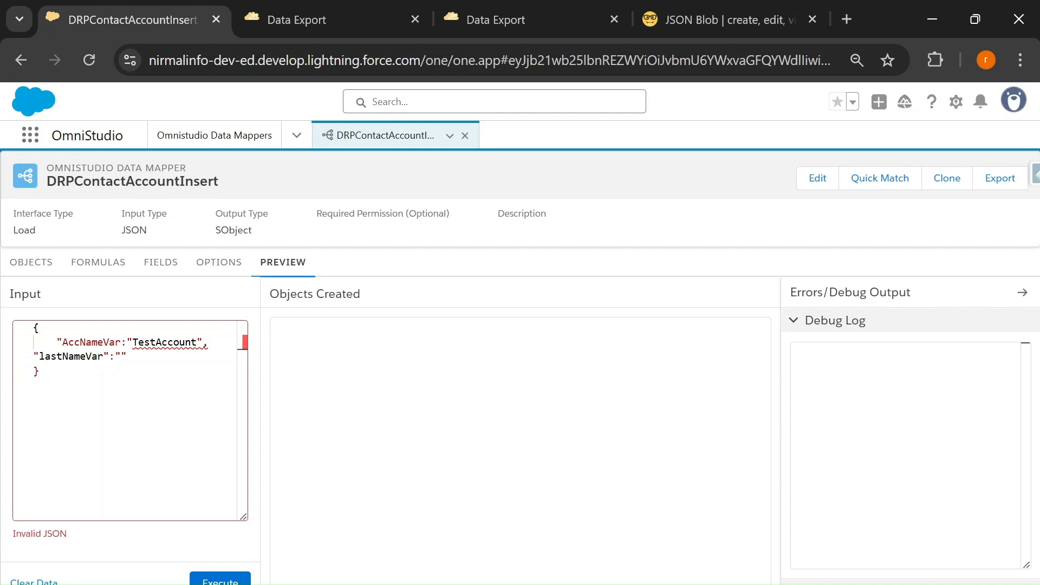
type("\"Test COntact 1\"")
- Add a third key, PhoneVar, with a short test phone number to the preview input JSON
left_click(209, 357)
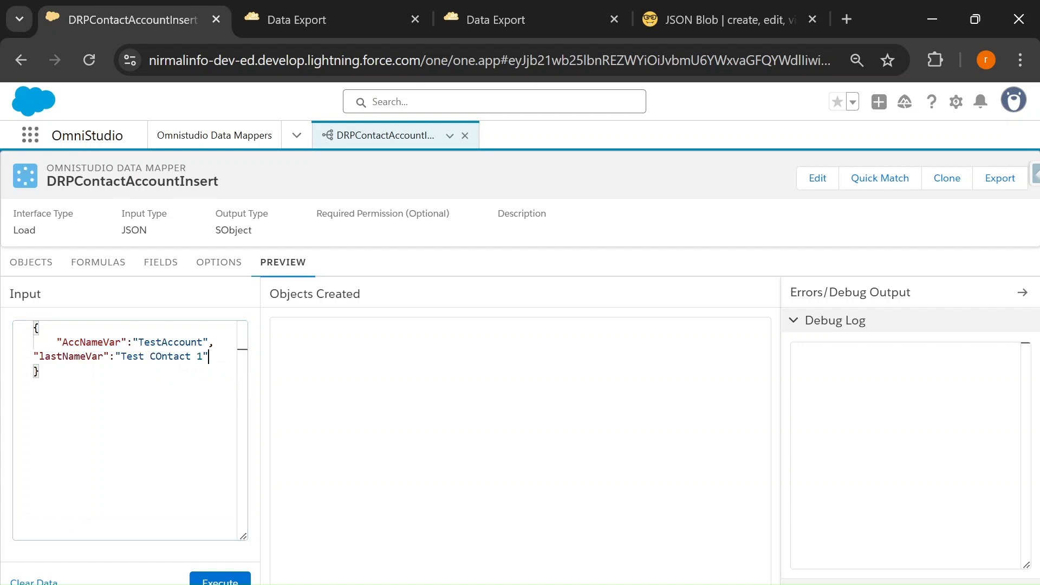
type(",")
key("Return")
type("\"")
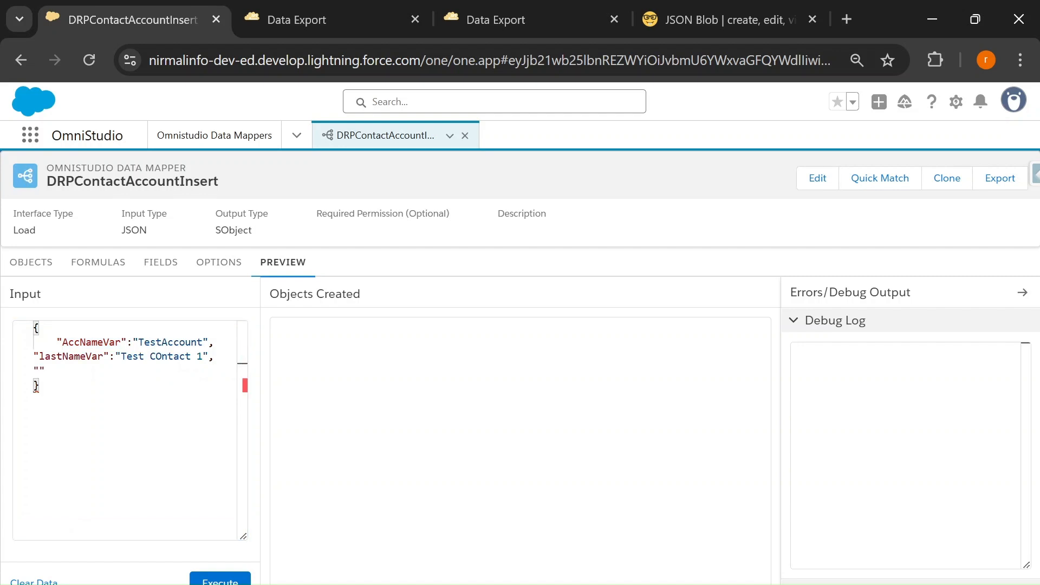
type("PhoneVar\"")
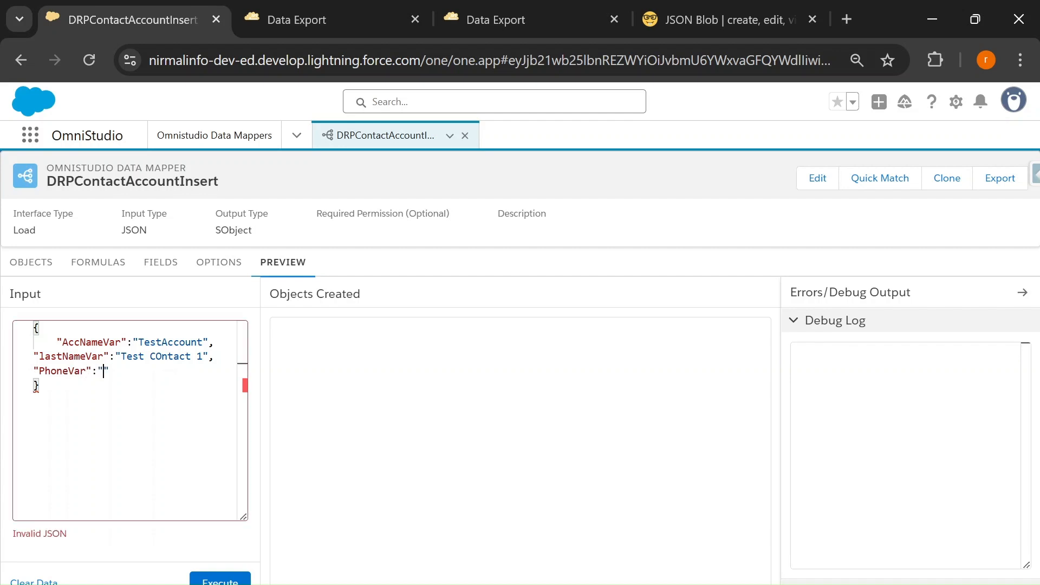
type(":\"123")
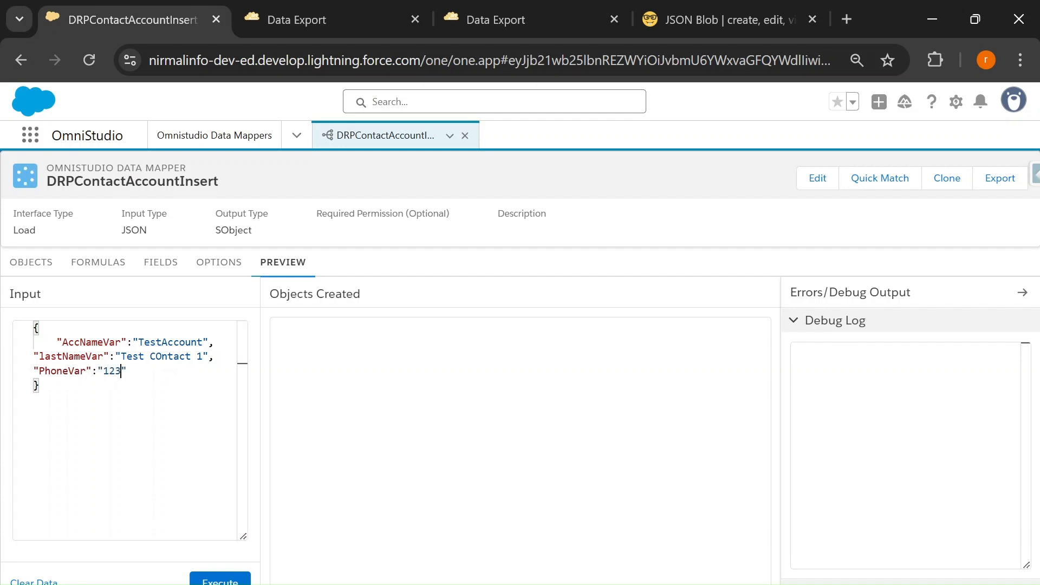
- Copy the preview JSON into the field mapping's Input JSON and map AccNameVar to the Account's Name field
key("ctrl+a")
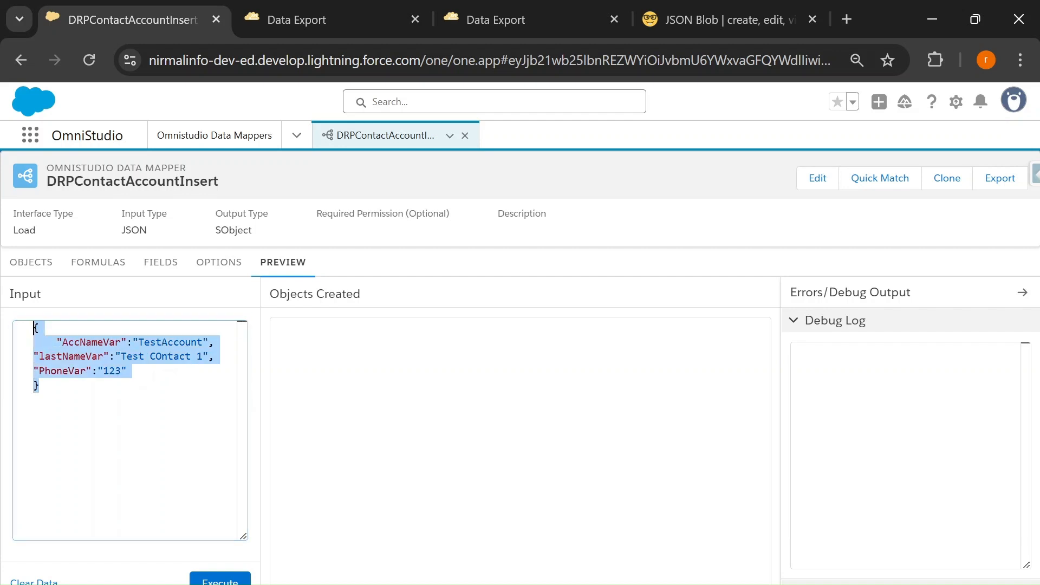
left_click(160, 262)
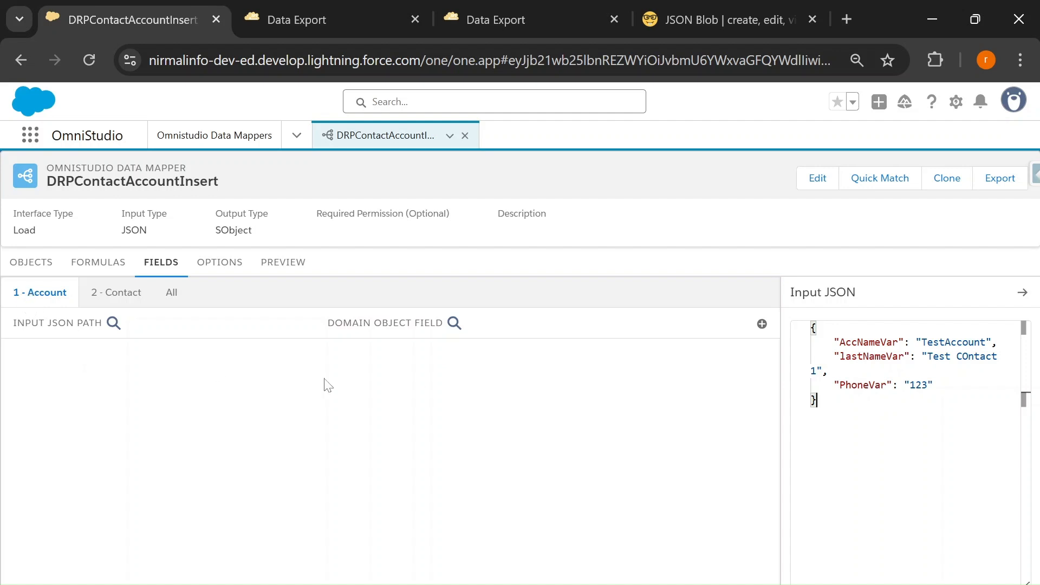
left_click(762, 324)
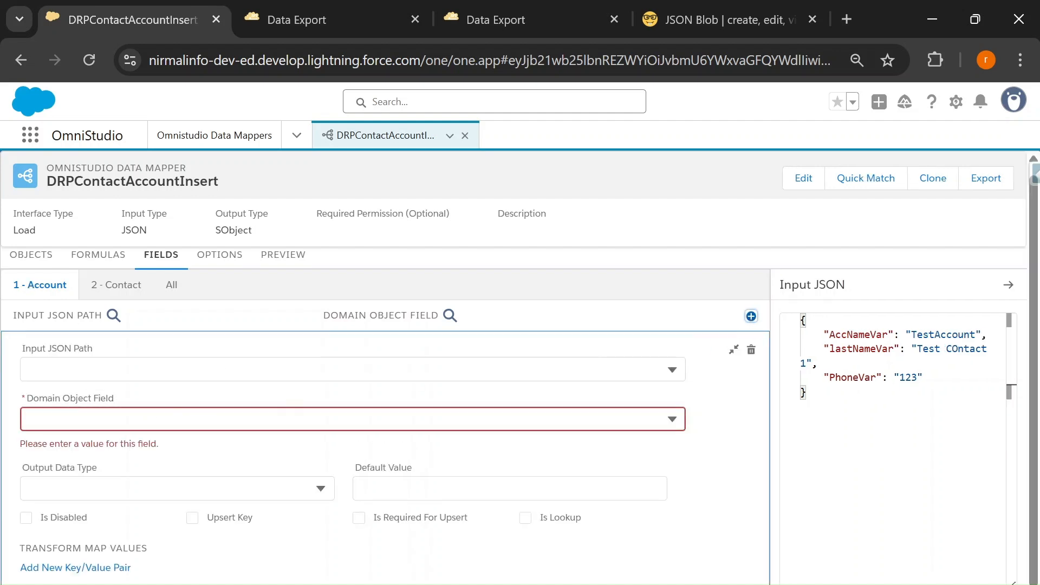
left_click(111, 370)
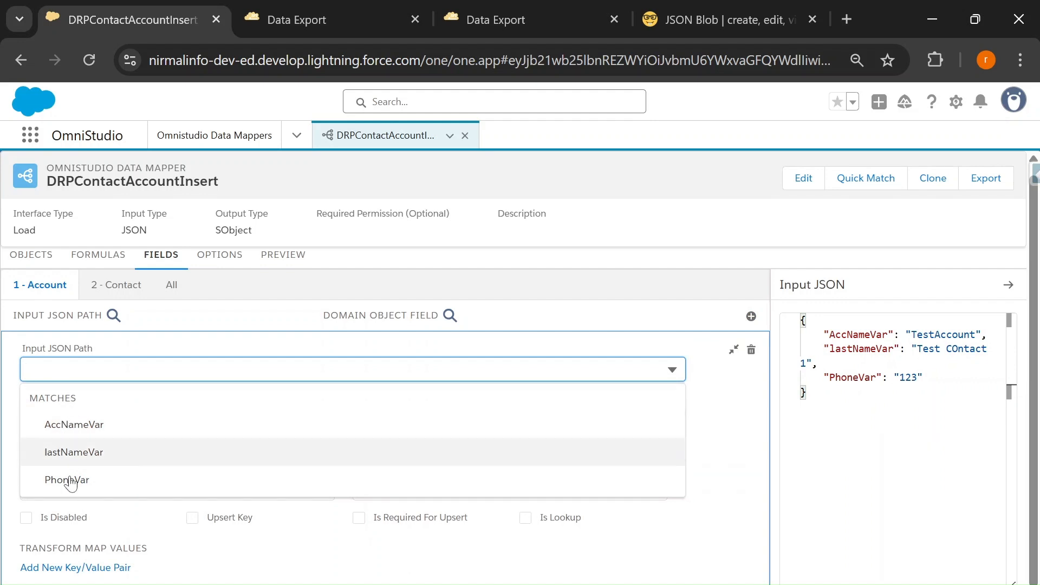
left_click(54, 429)
left_click(76, 426)
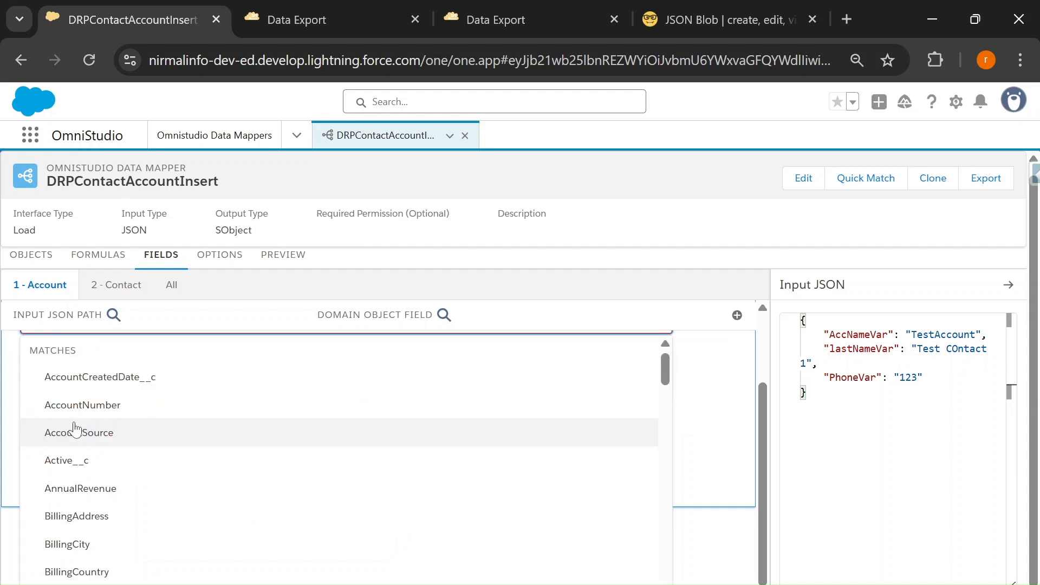
type("Name")
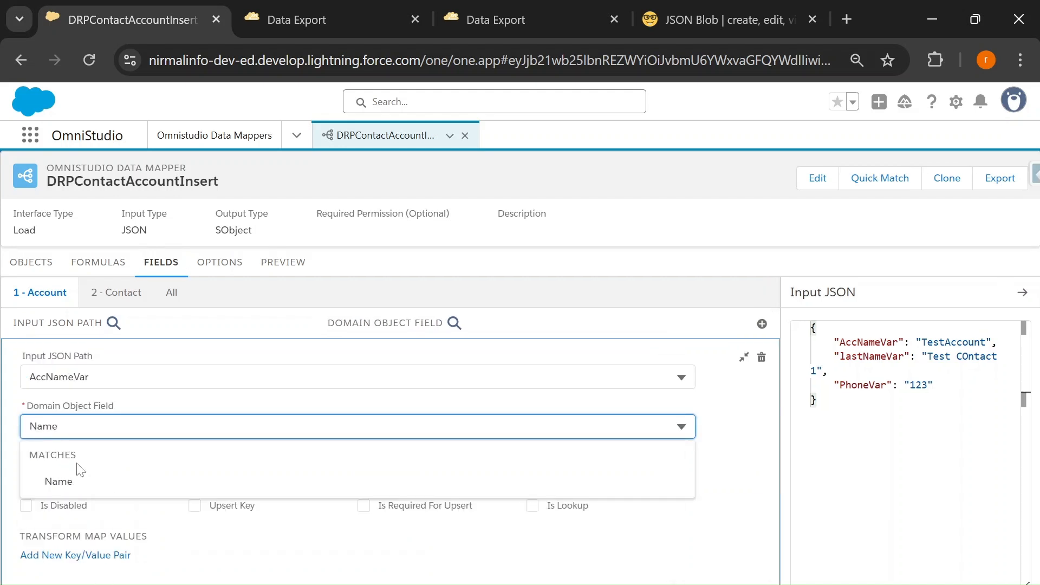
left_click(80, 474)
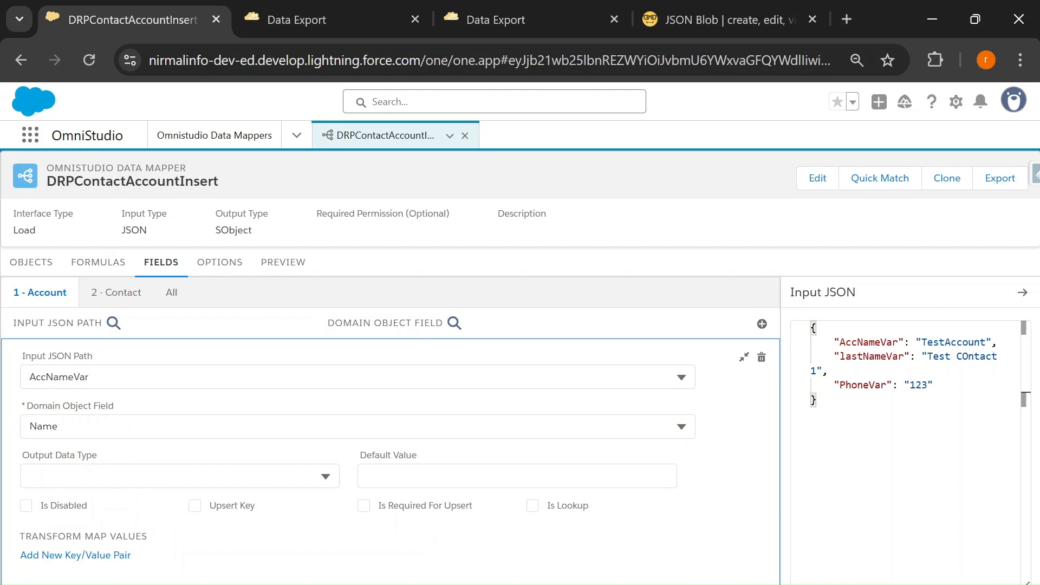
left_click_drag(835, 343, 992, 342)
left_click(951, 343)
double_click(951, 342)
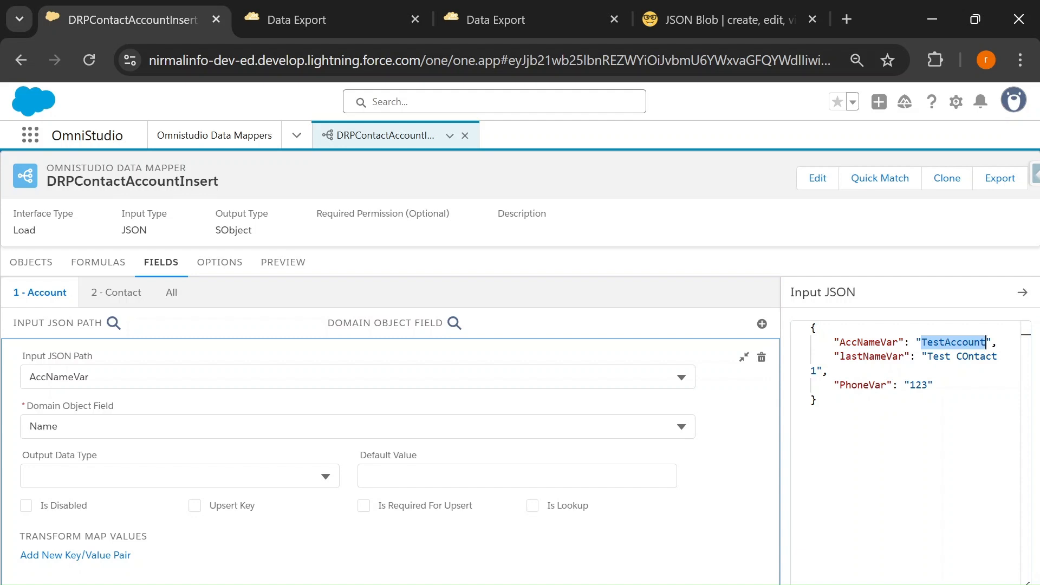
double_click(858, 343)
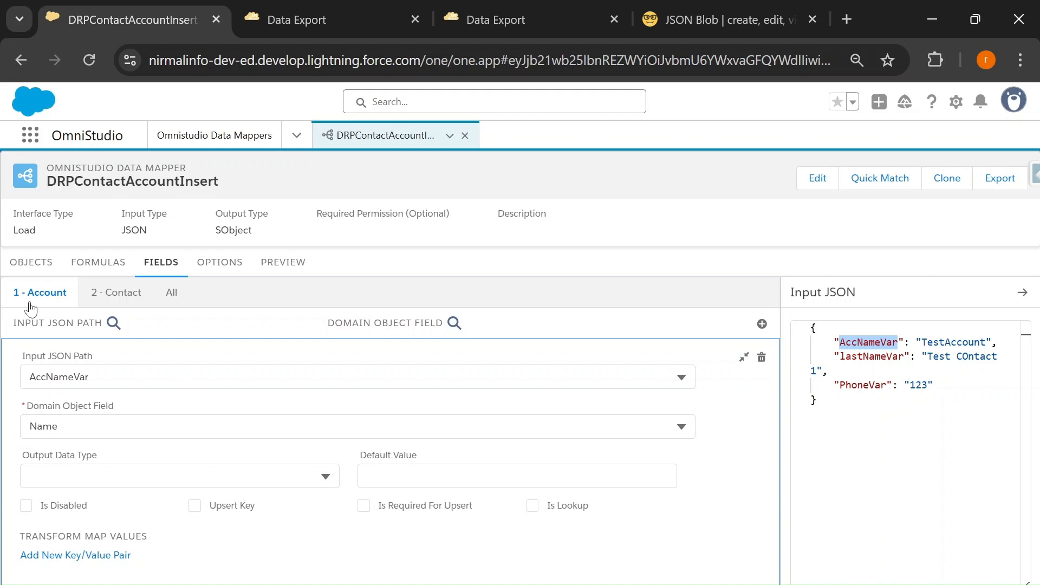
- Add a field mapping for the Contact object from lastNameVar to LastName
left_click(122, 301)
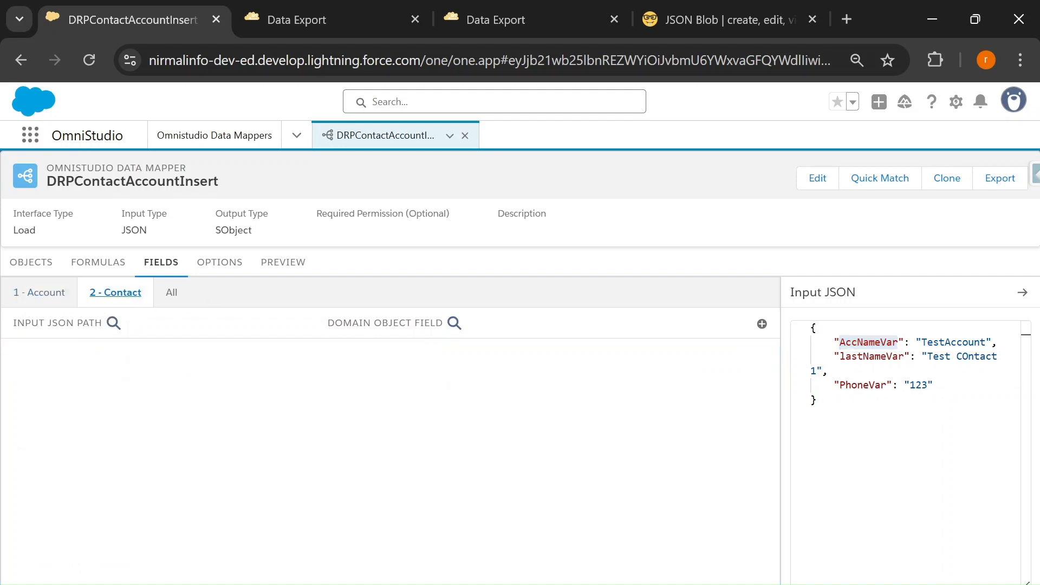
left_click_drag(927, 356, 817, 370)
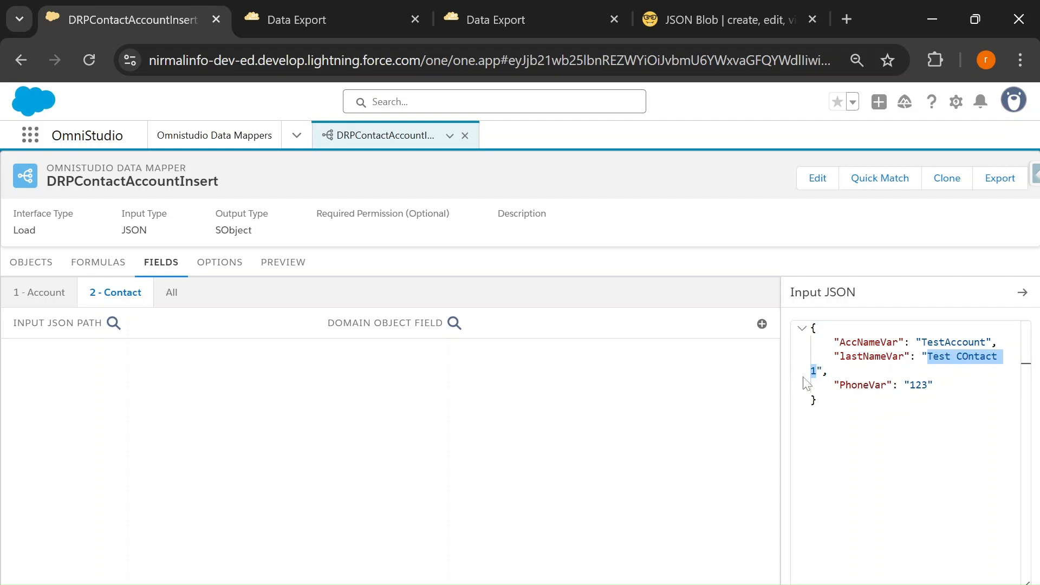
double_click(871, 356)
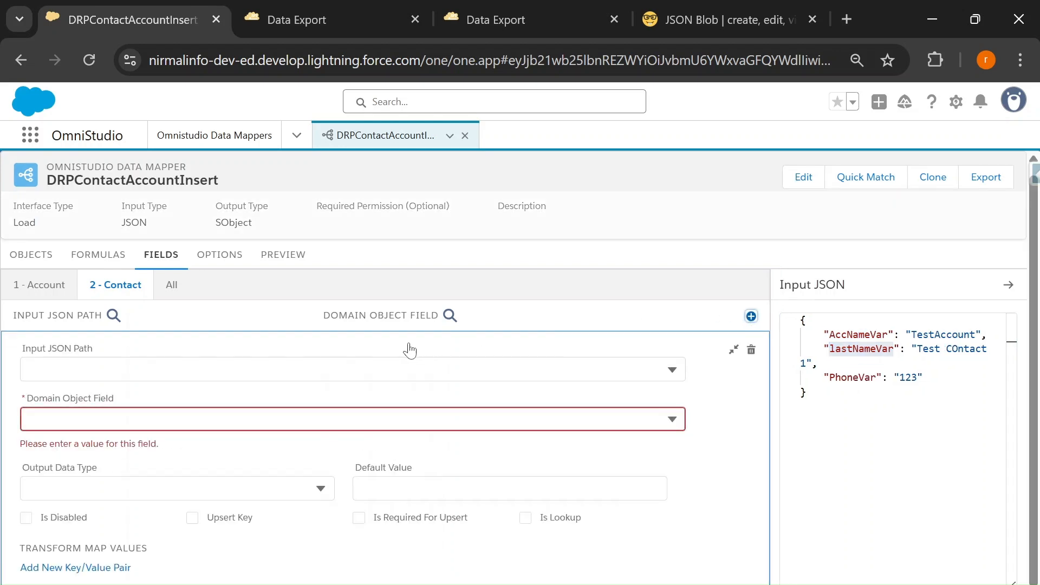
left_click(763, 324)
left_click(195, 370)
left_click(196, 459)
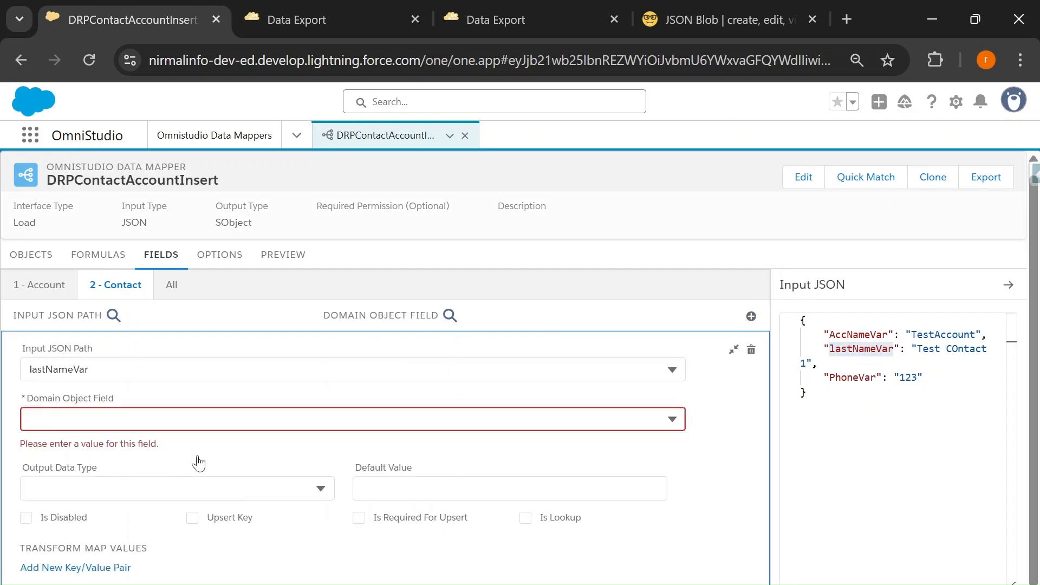
left_click(173, 420)
type("Last")
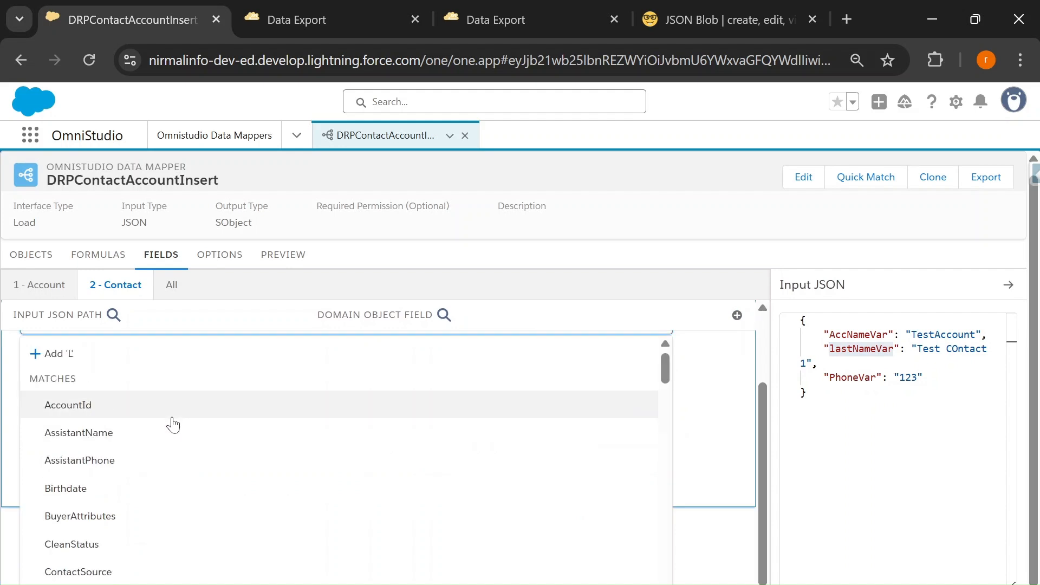
type("Name")
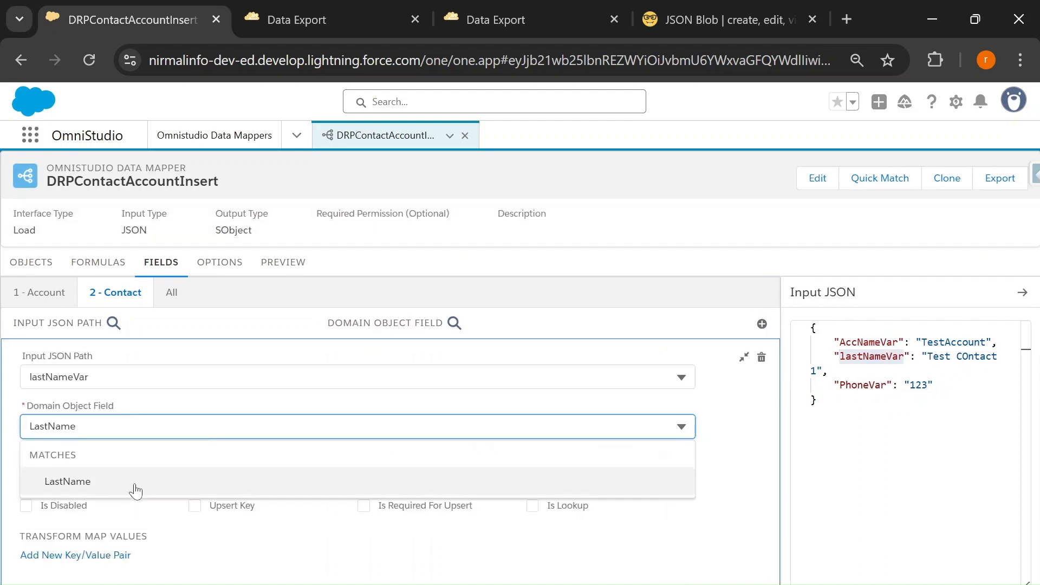
left_click(133, 480)
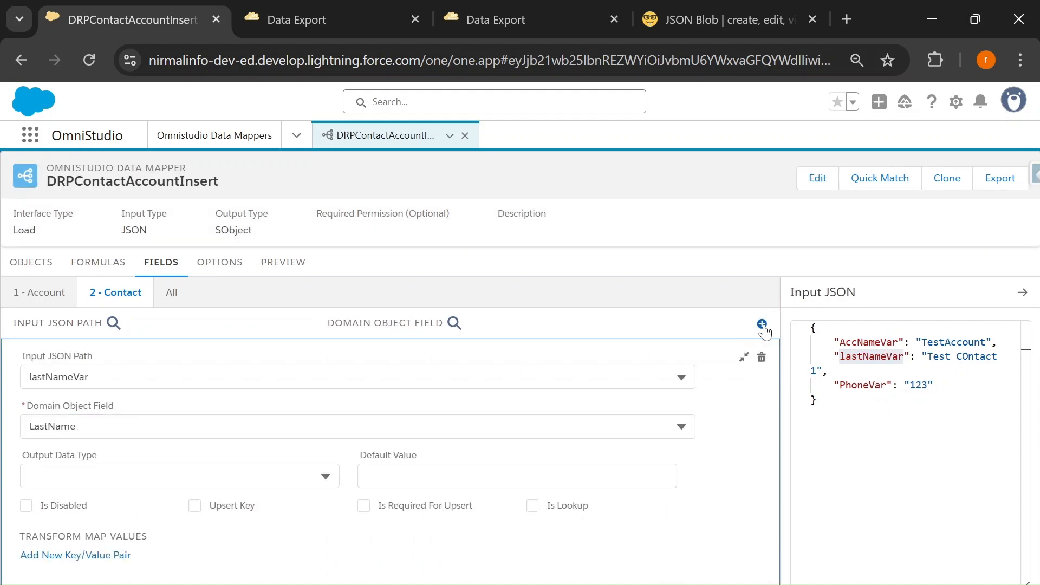
- Add a second field mapping for the Contact object from PhoneVar to Phone
left_click(762, 324)
double_click(912, 364)
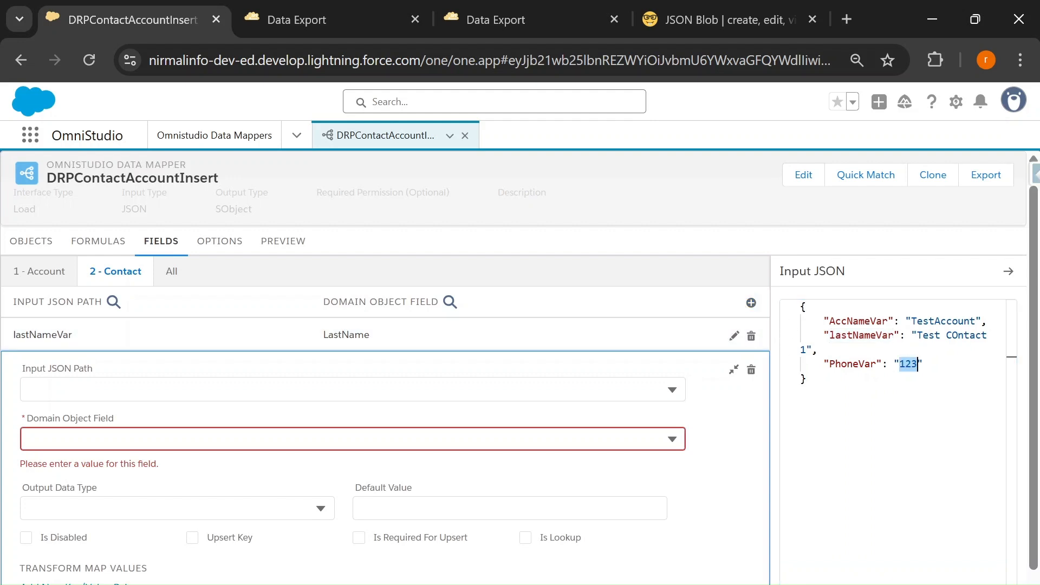
double_click(853, 364)
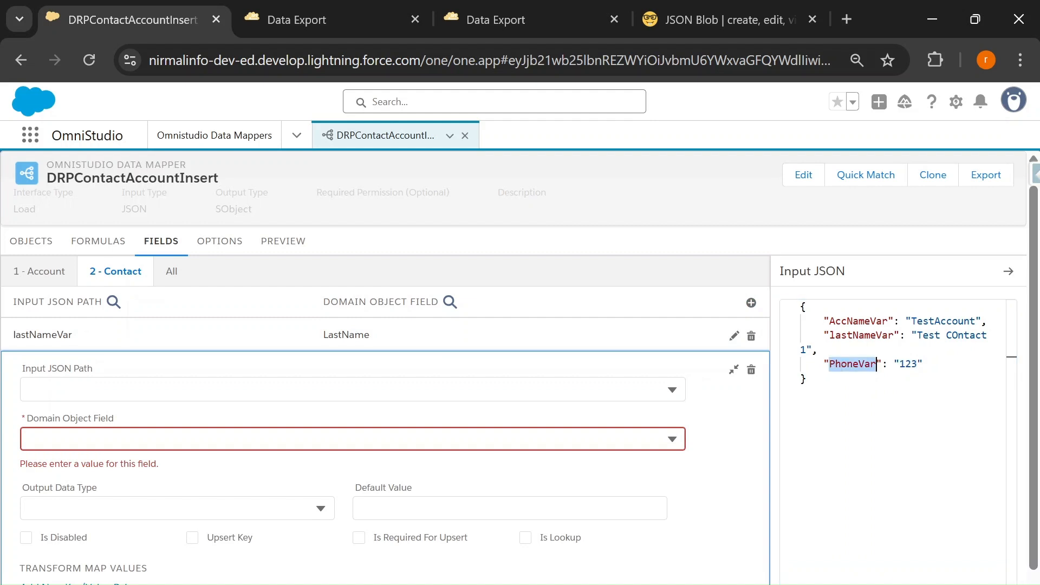
left_click(162, 390)
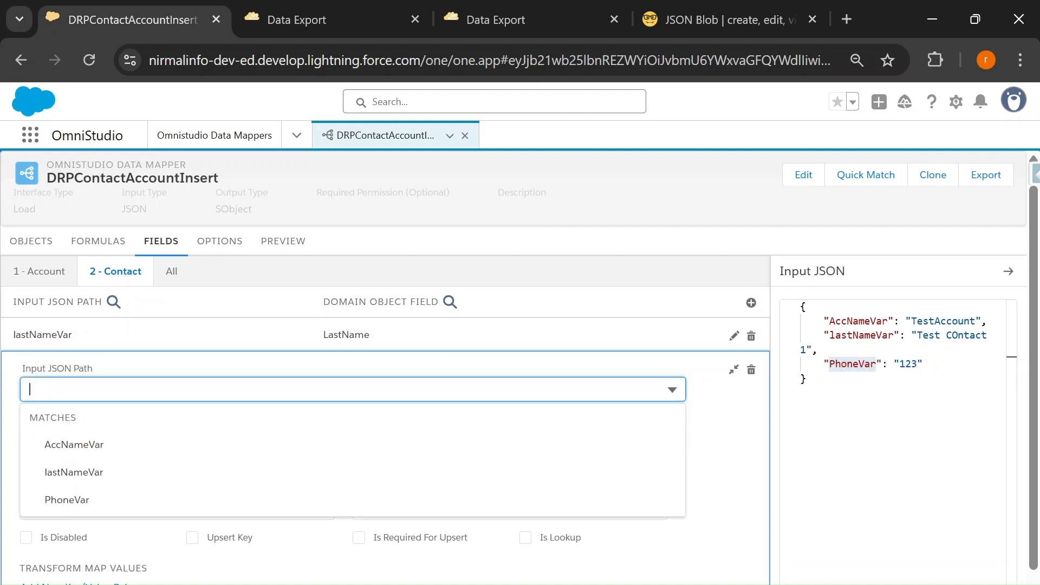
left_click(174, 497)
left_click(152, 438)
type("Phone")
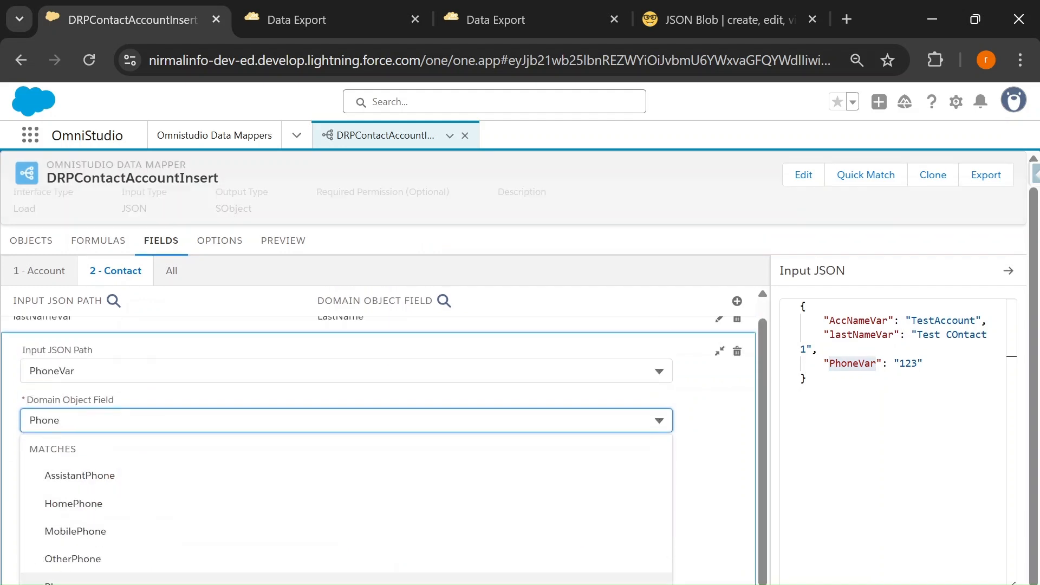
left_click(108, 581)
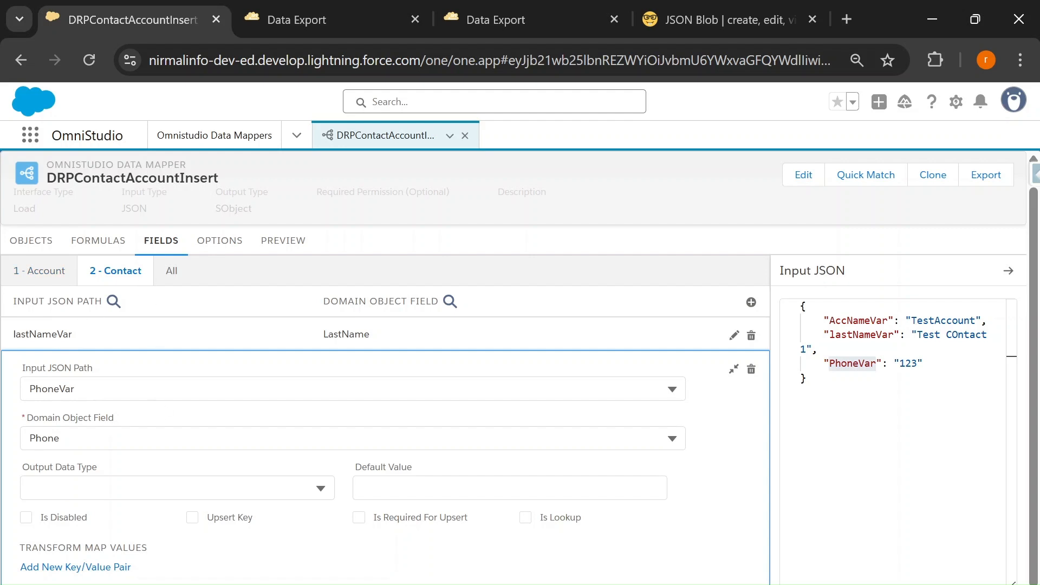
- Compare the field mapping's Input JSON with the input JSON in the preview
left_click(883, 364)
left_click_drag(806, 379, 801, 304)
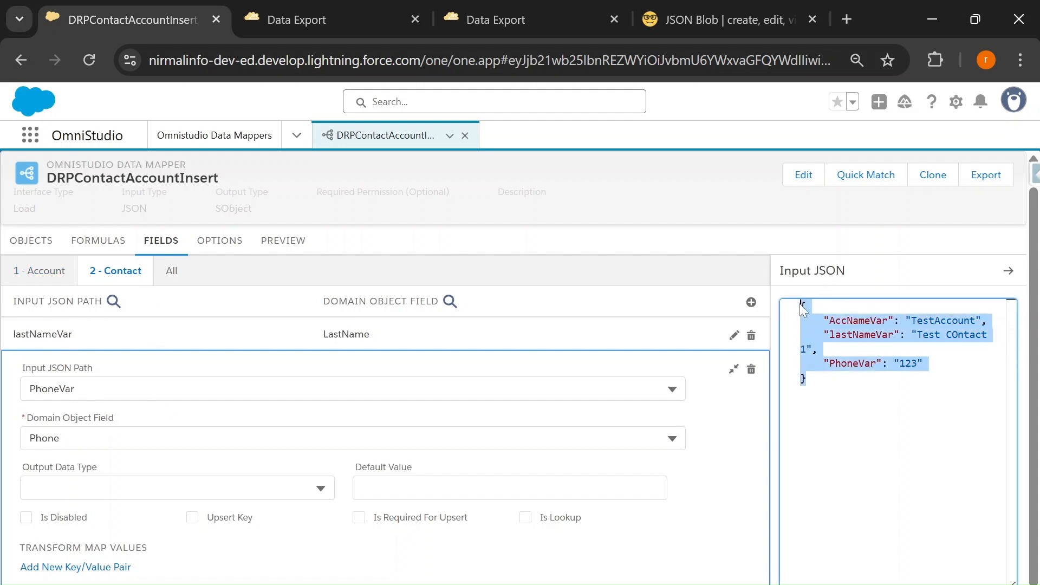
key("alt+Tab")
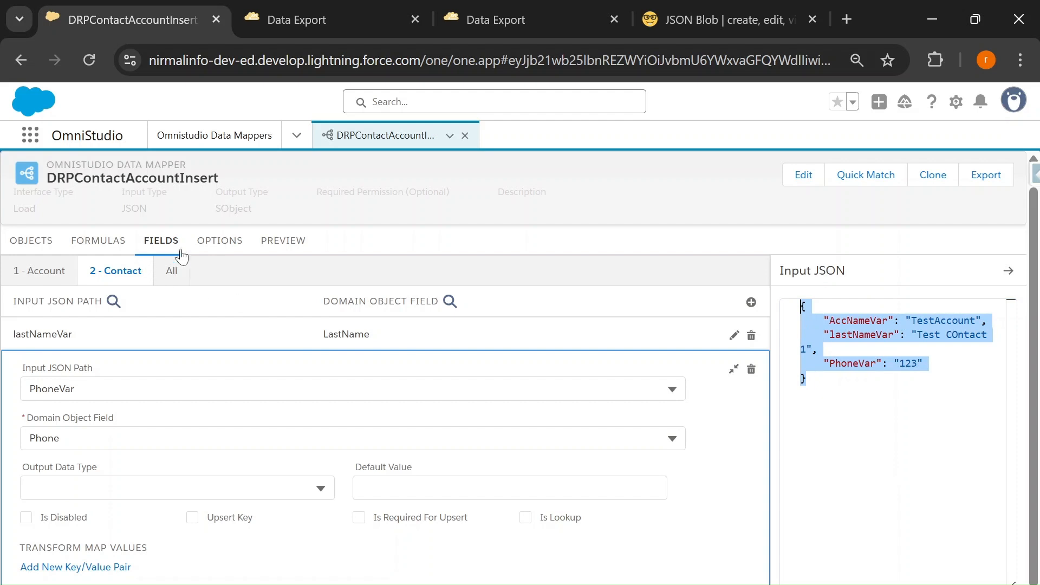
left_click(279, 243)
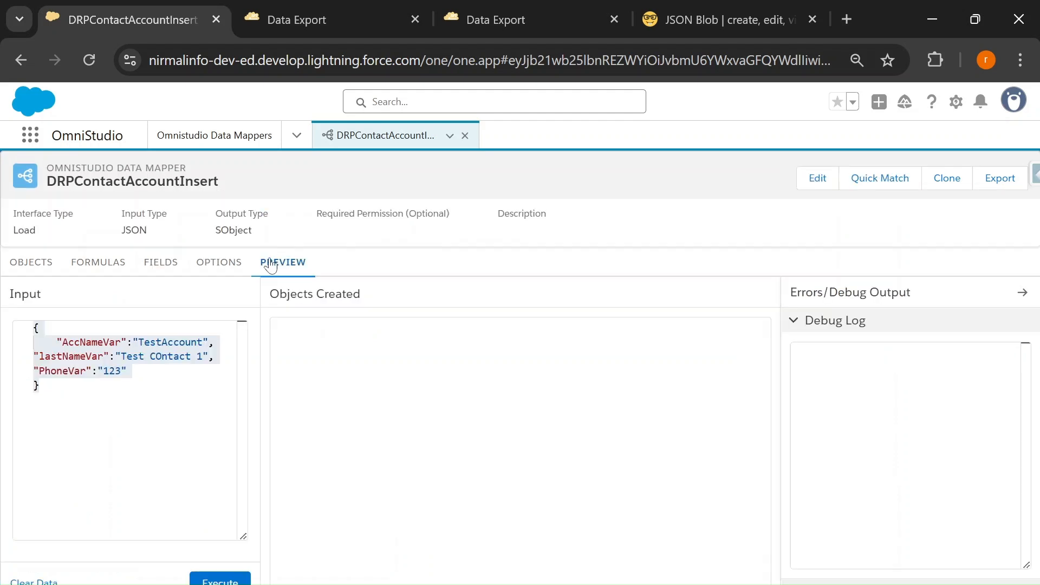
double_click(87, 342)
left_click(150, 264)
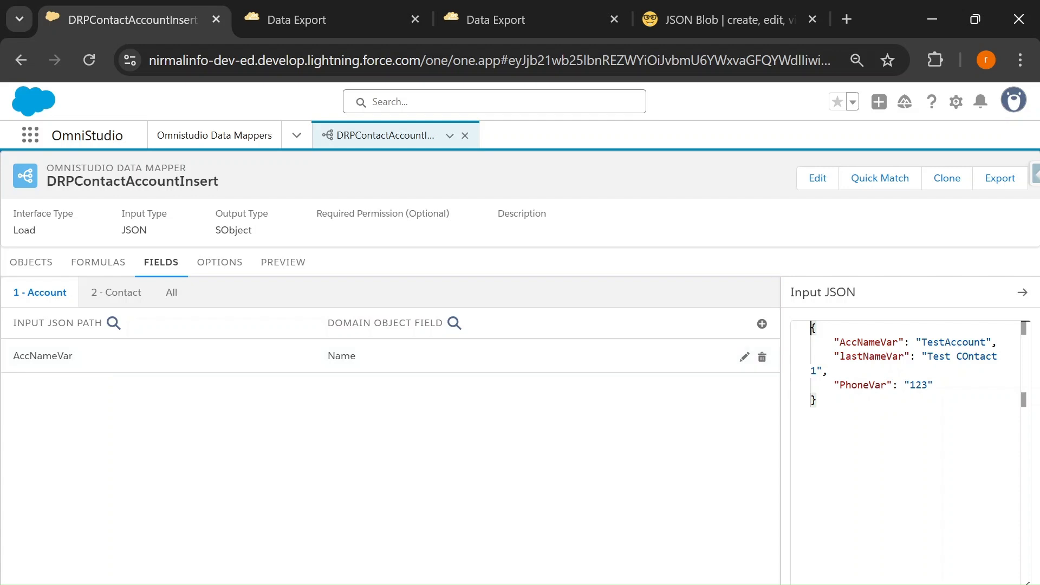
key("ctrl+a")
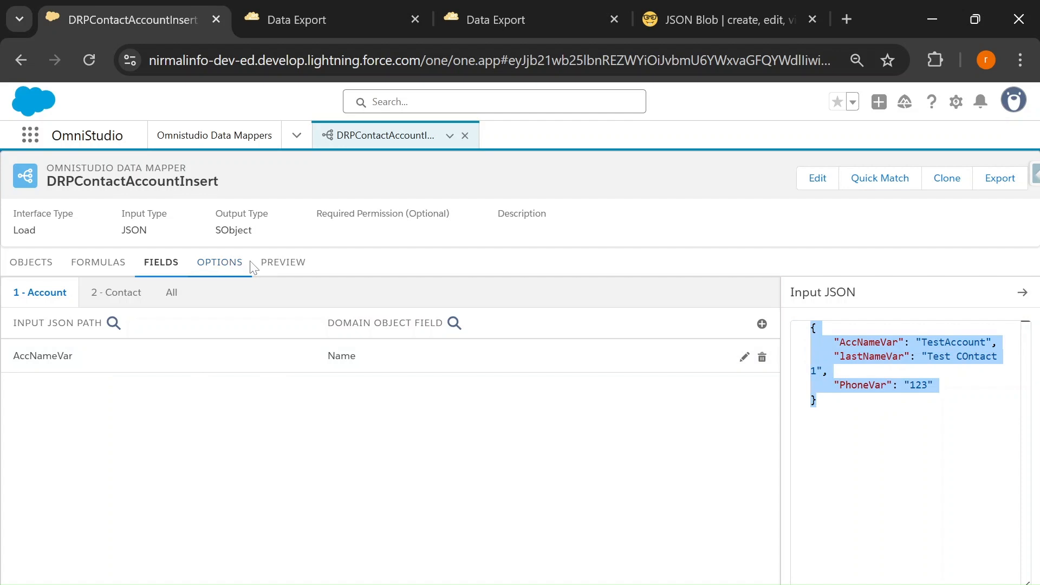
left_click(292, 264)
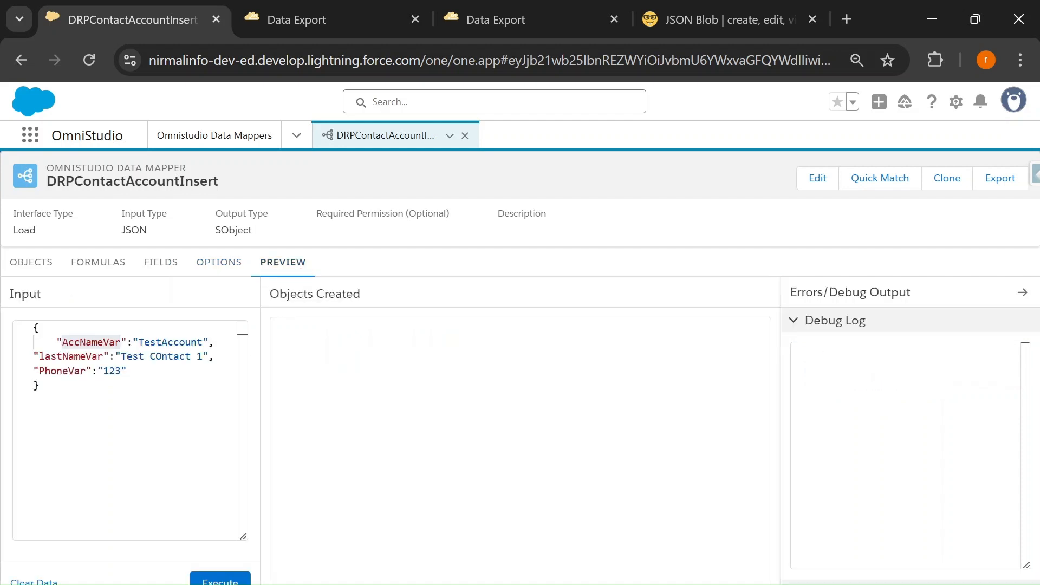
- Review the Account and Contact objects and the complete list of their field mappings
left_click(31, 263)
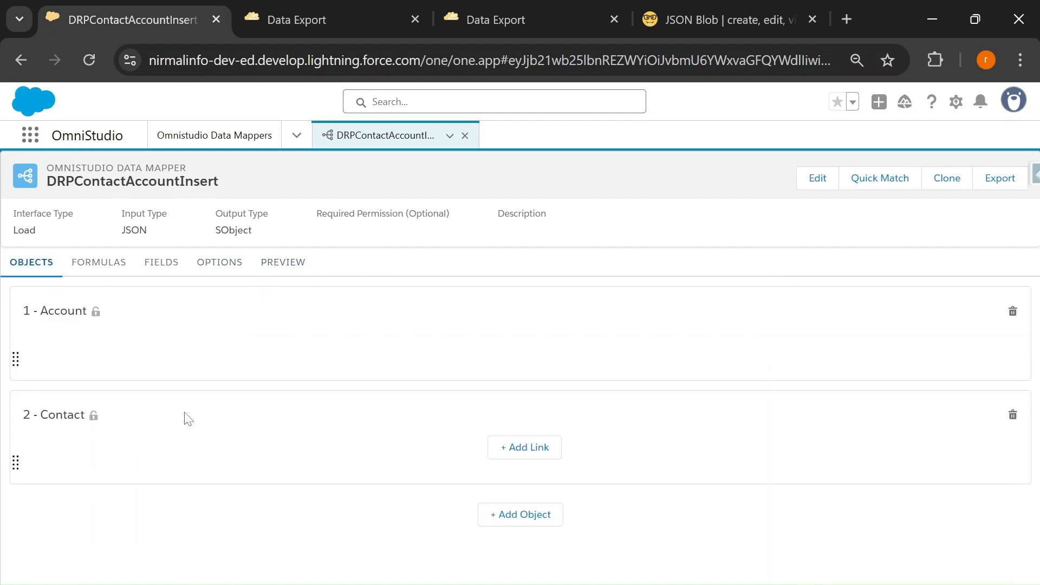
left_click(162, 262)
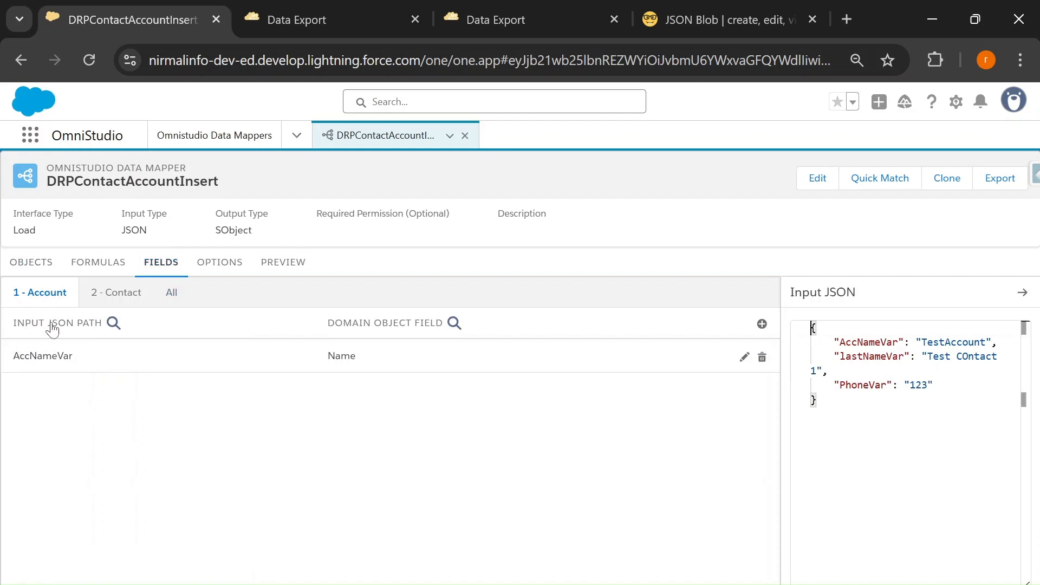
left_click(117, 299)
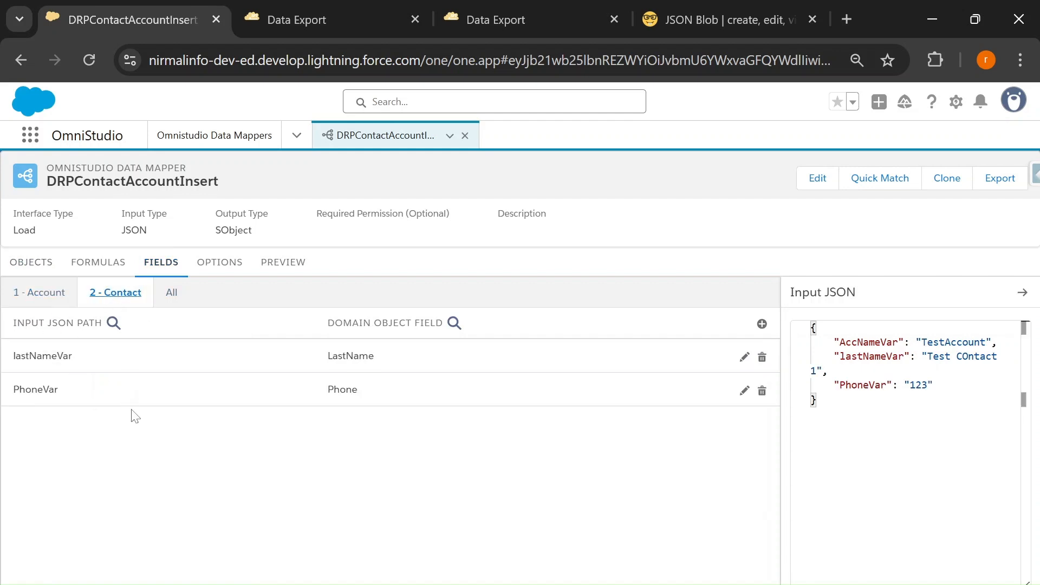
left_click(173, 295)
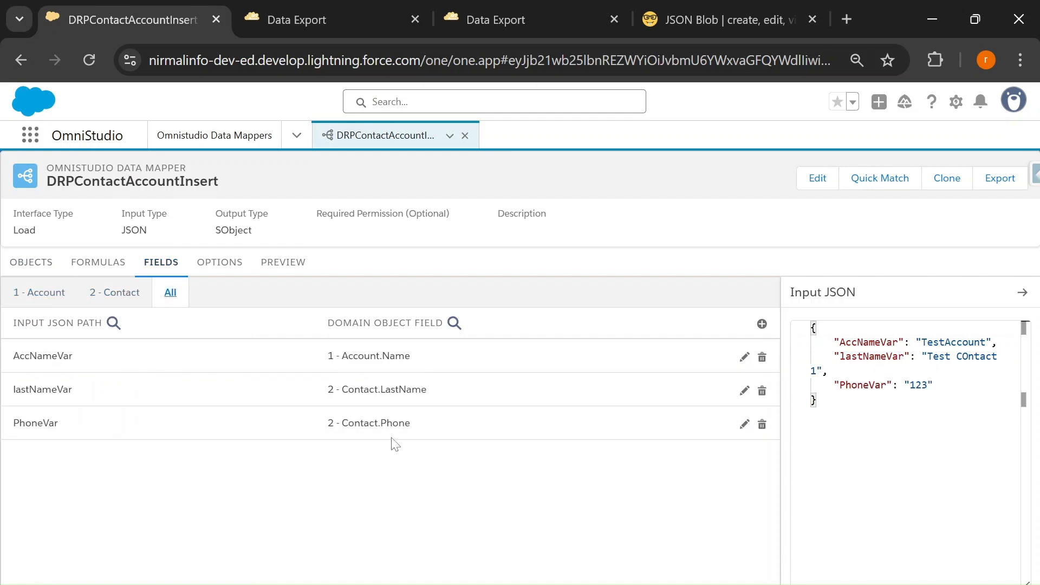
- Execute the data mapper with the preview input and check the record IDs of the created Contact and Account
left_click(282, 262)
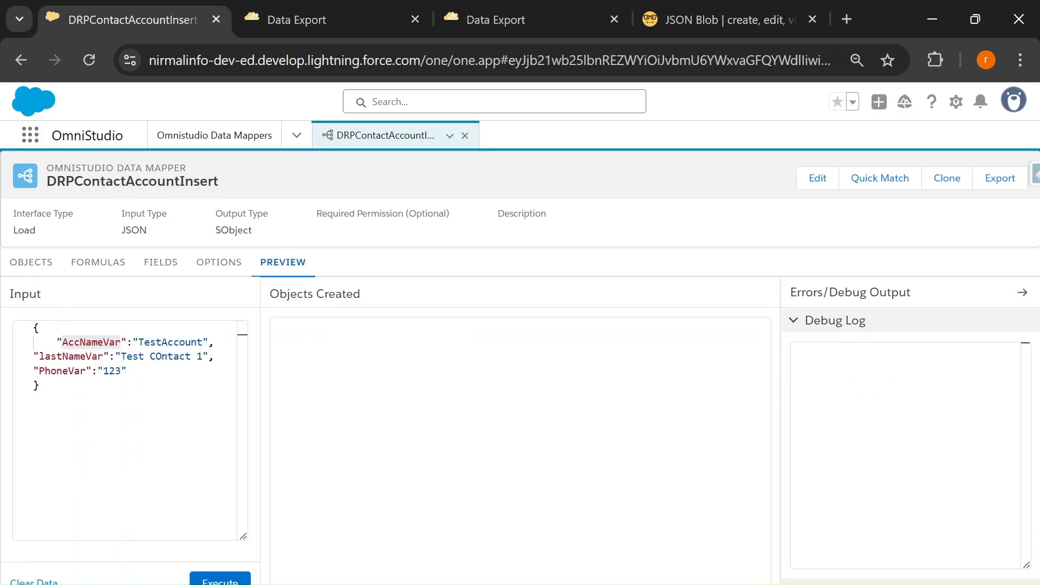
left_click(214, 582)
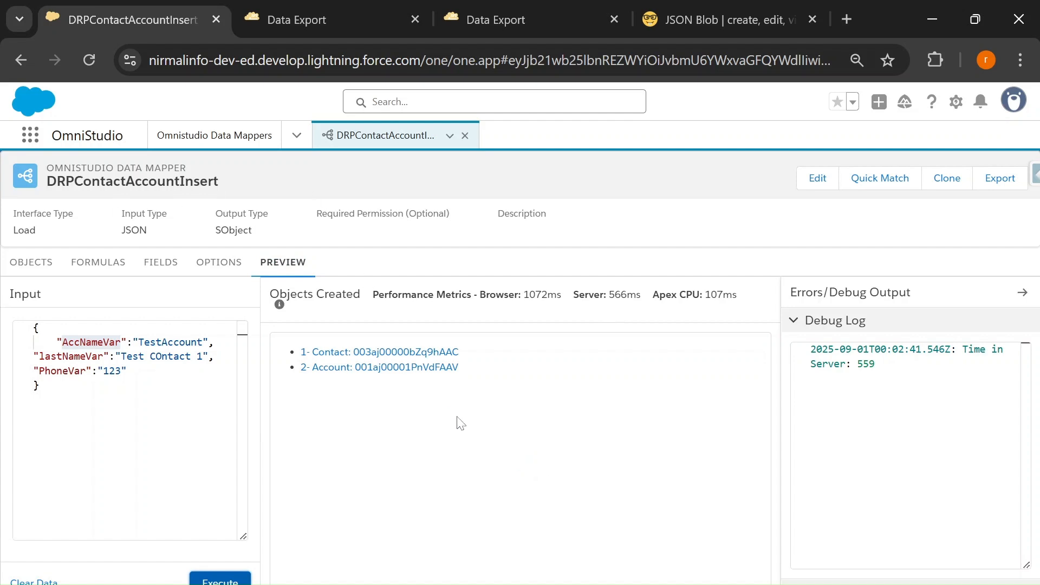
left_click_drag(460, 352, 353, 353)
left_click_drag(459, 368, 355, 367)
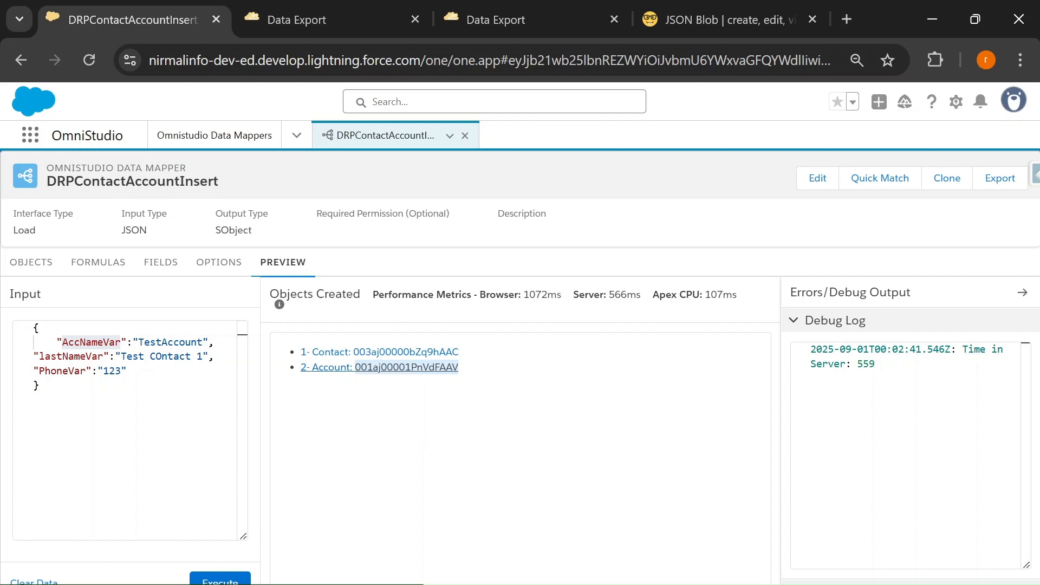
left_click(395, 421)
- Open the created Contact record and check its name against lastNameVar and its Account Name field
left_click(382, 353)
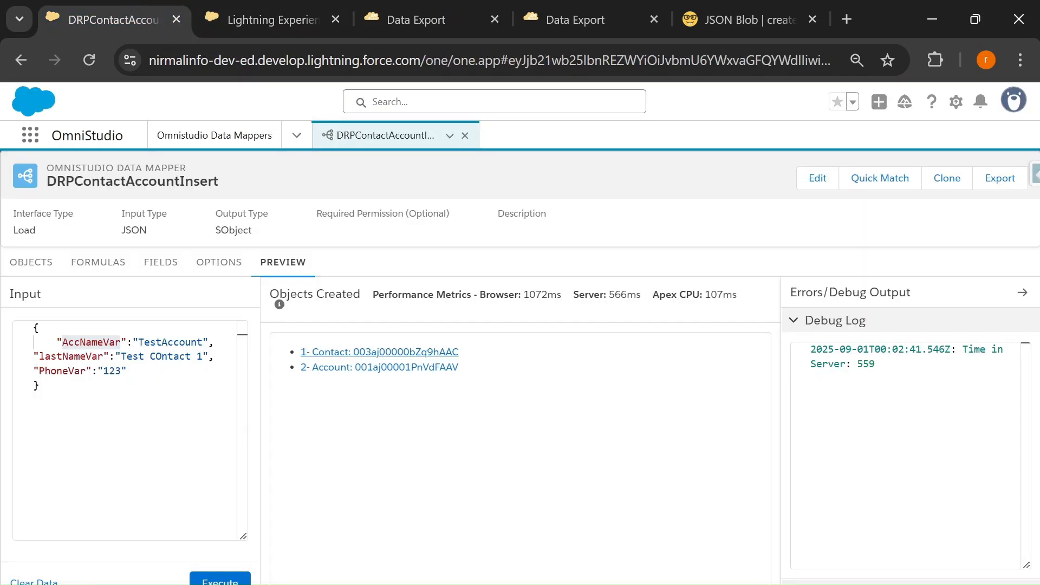
left_click_drag(122, 357, 203, 357)
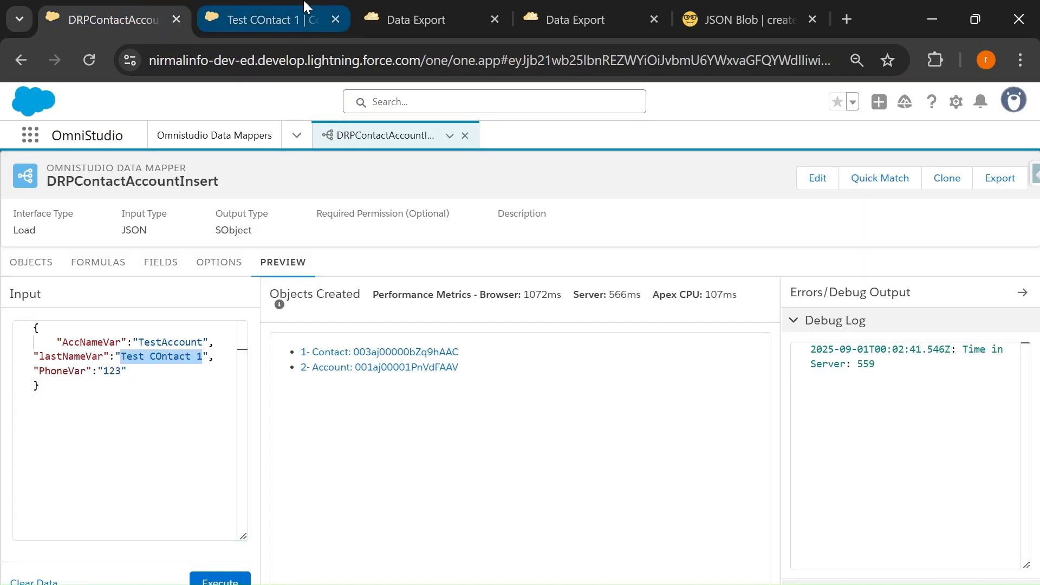
left_click(304, 4)
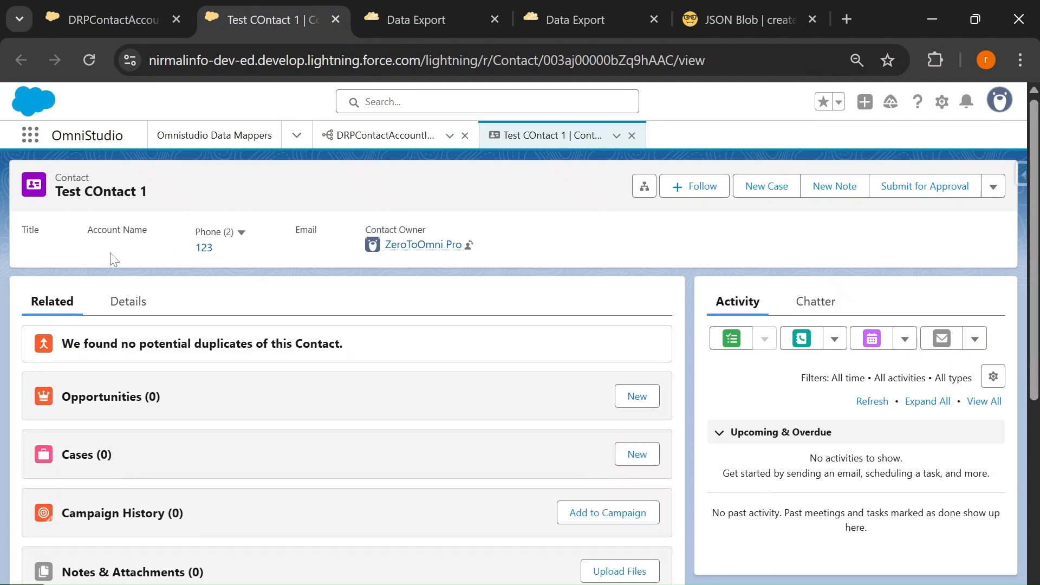
left_click_drag(85, 230, 148, 230)
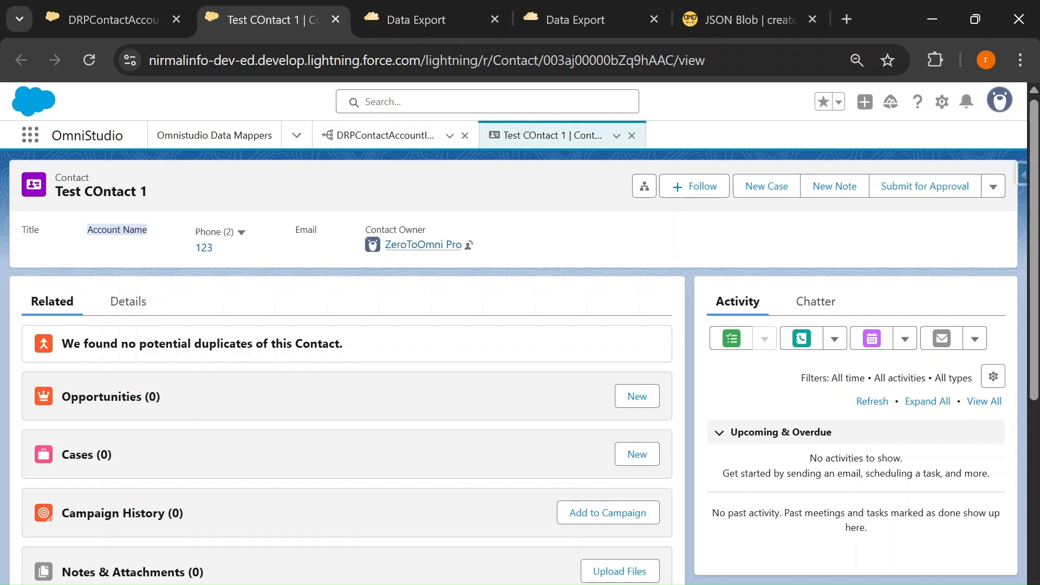
key("alt+Tab")
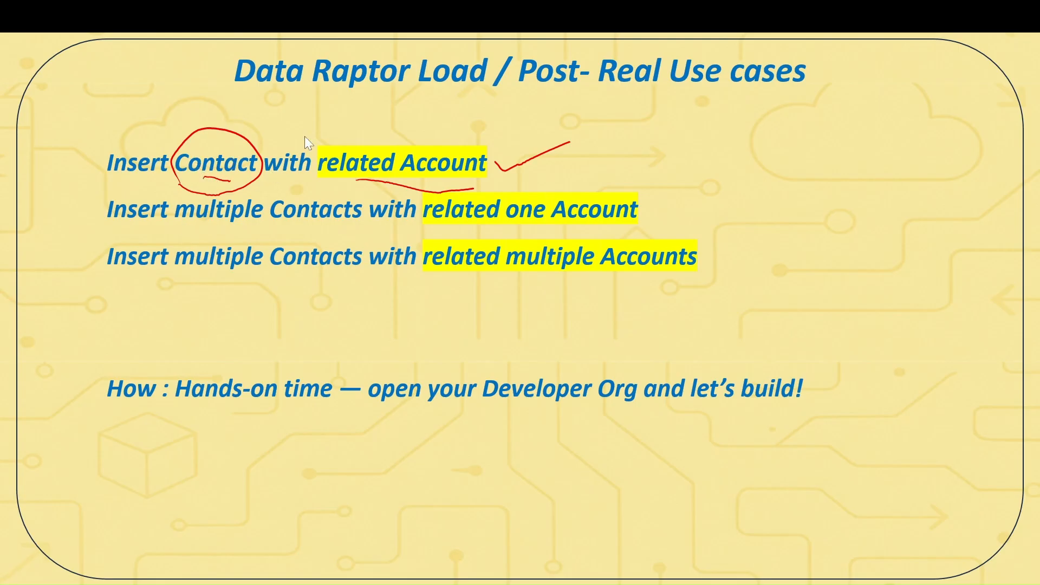
key("alt+Tab")
left_click(96, 249)
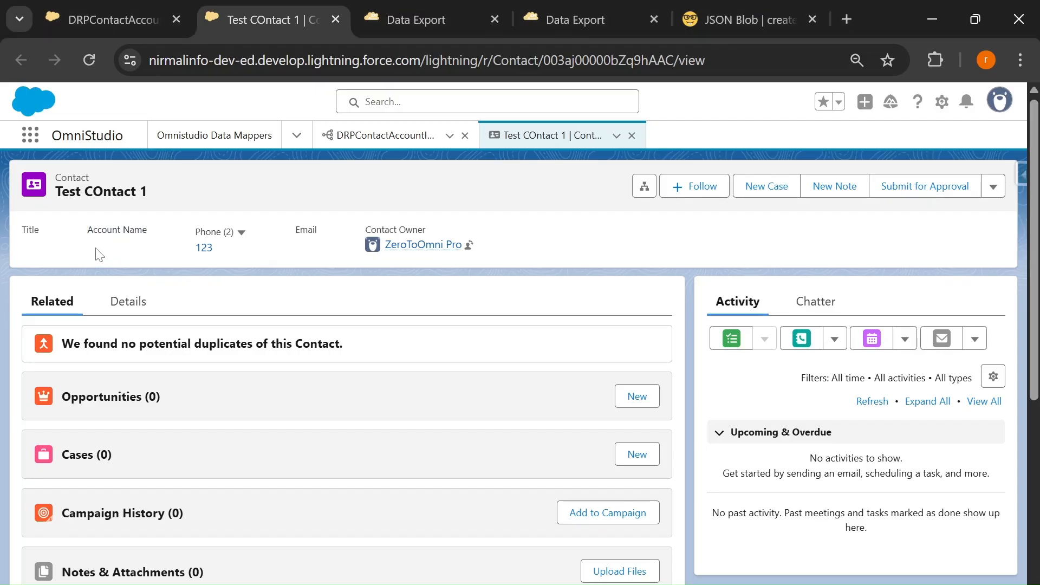
- Recheck the Account and Contact field mappings against the Account Name field on the created Contact record
left_click(85, 16)
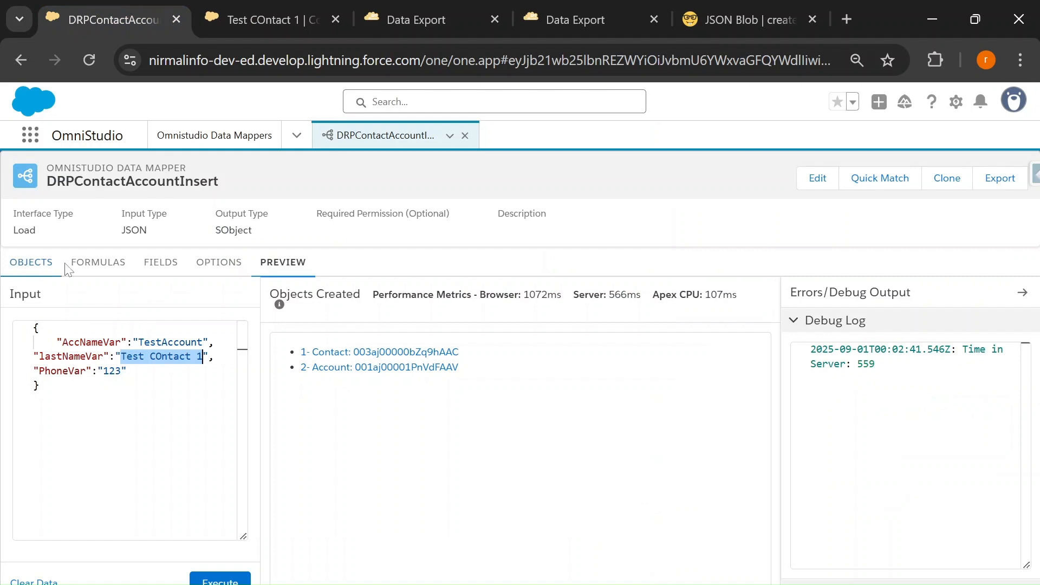
left_click(160, 262)
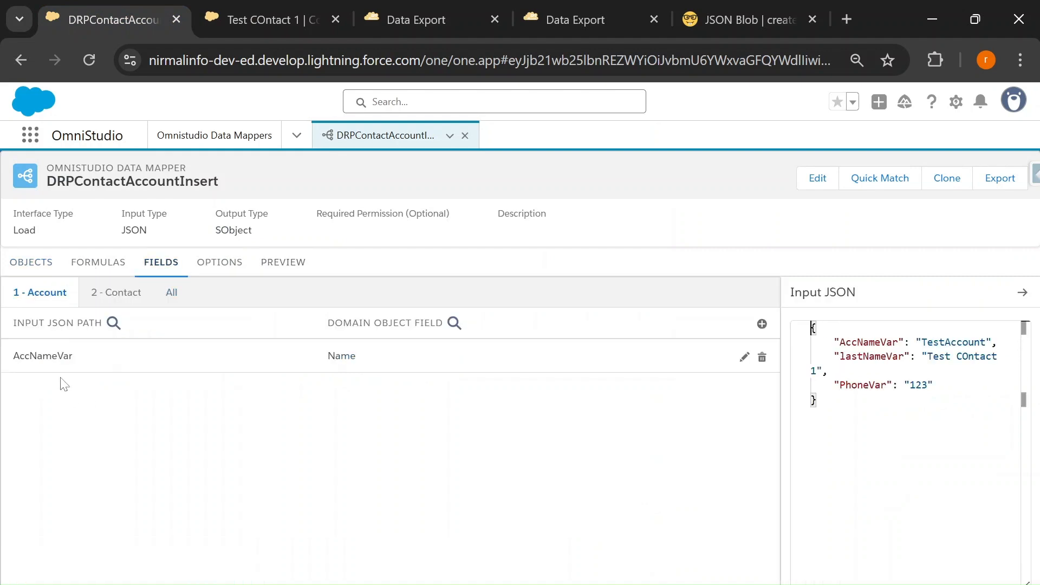
left_click(120, 298)
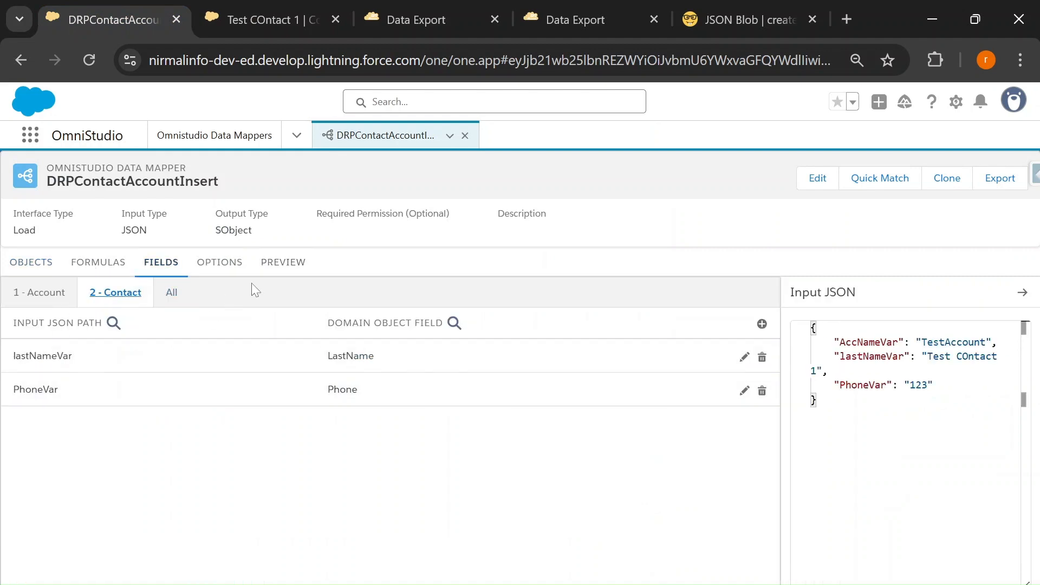
left_click(282, 268)
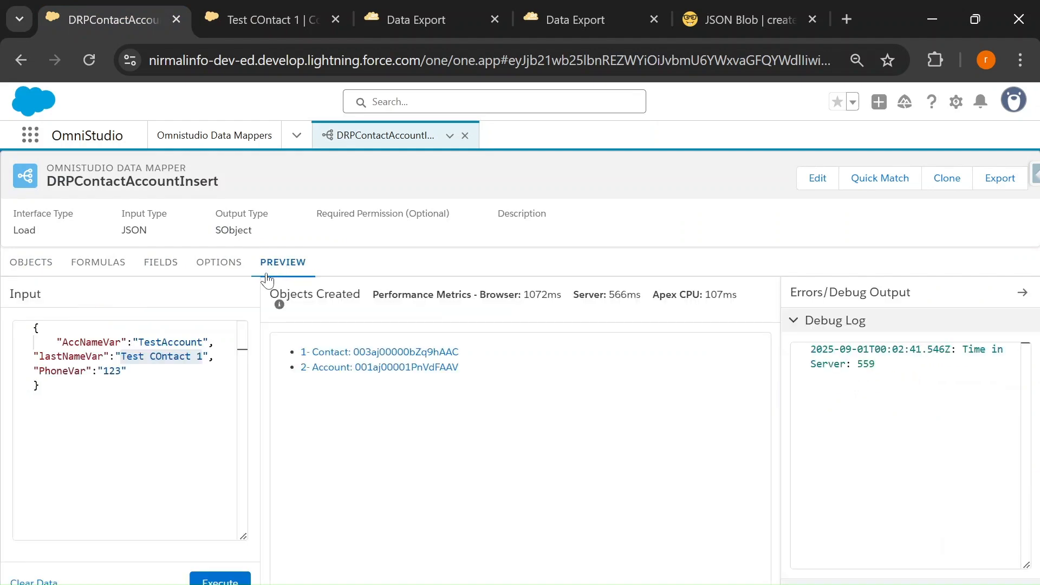
left_click(309, 8)
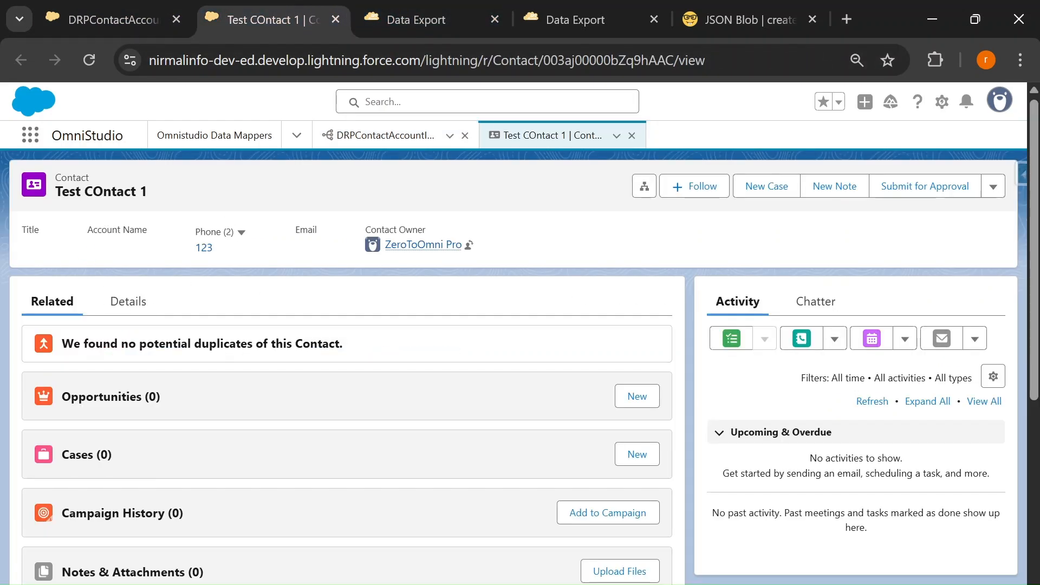
left_click_drag(61, 177, 112, 182)
left_click_drag(86, 229, 147, 229)
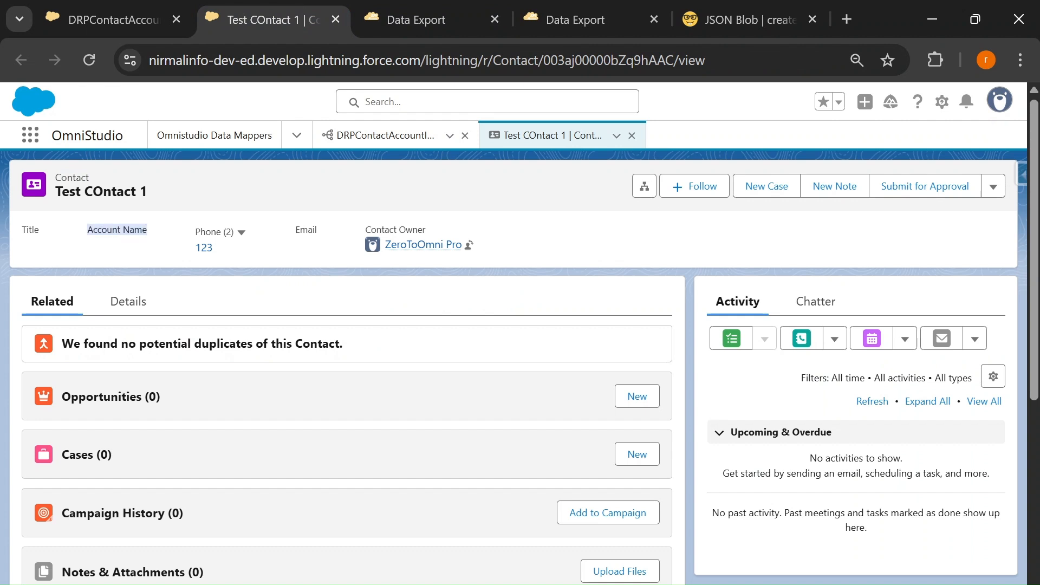
- Examine the data mapper's objects for a link, along with the Contact field mappings and the keys in the preview input
key("ctrl+shift+Tab")
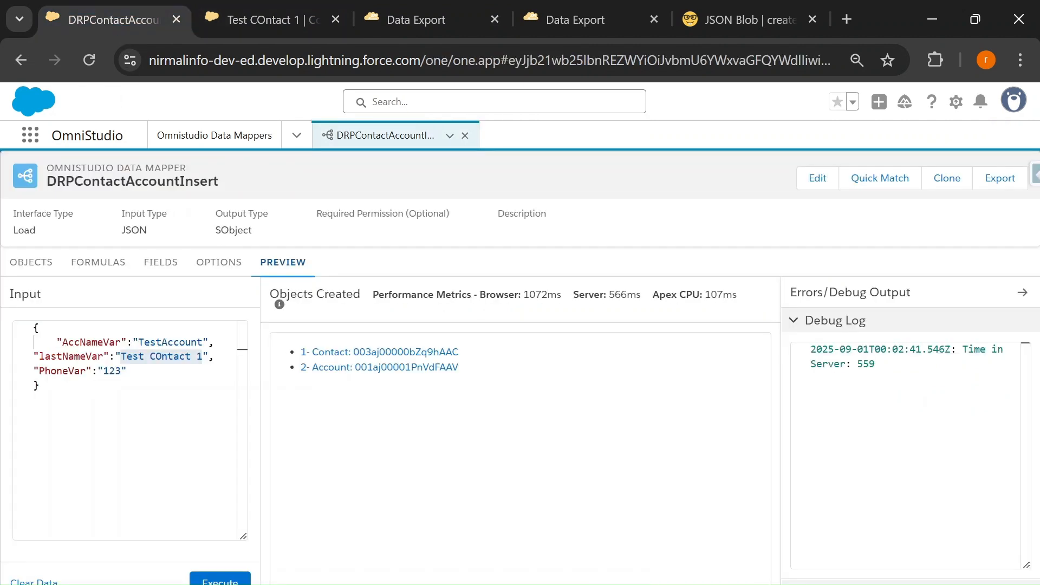
left_click(29, 263)
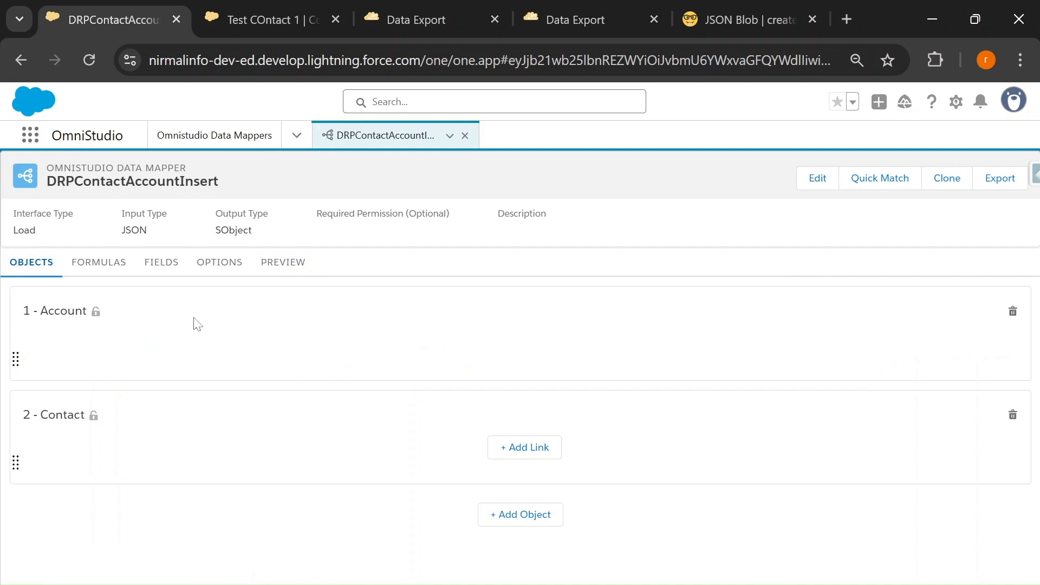
left_click(161, 262)
left_click(111, 293)
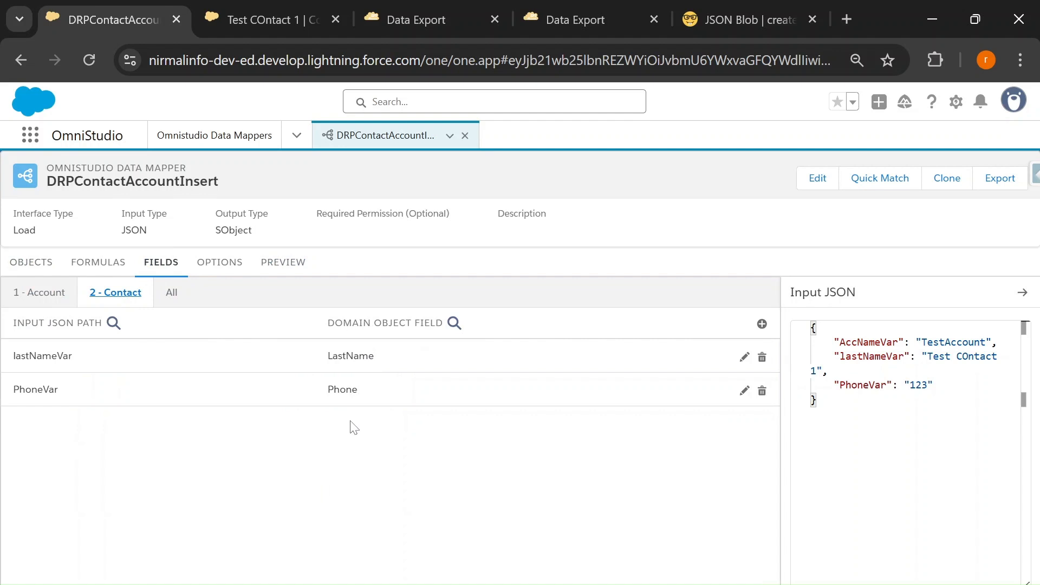
left_click(283, 262)
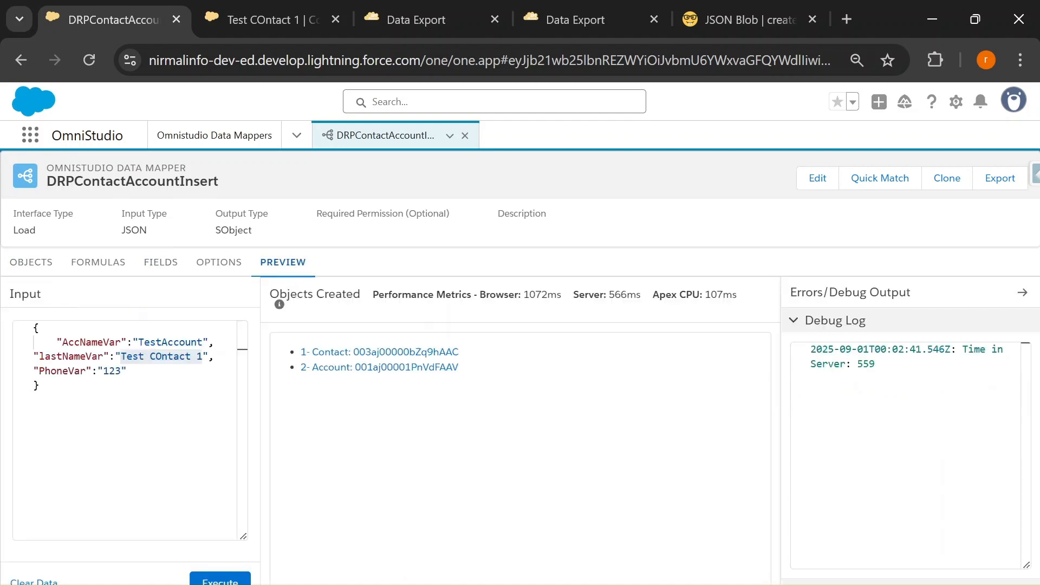
left_click_drag(57, 342, 127, 370)
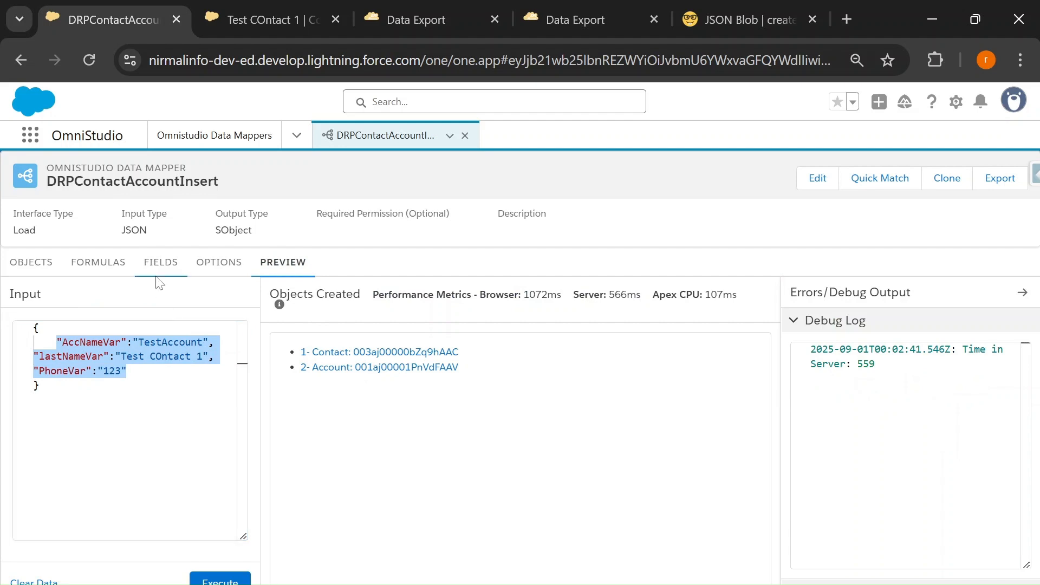
- Add a link to the data mapper's Contact object with AccountId as its domain object field
left_click(160, 262)
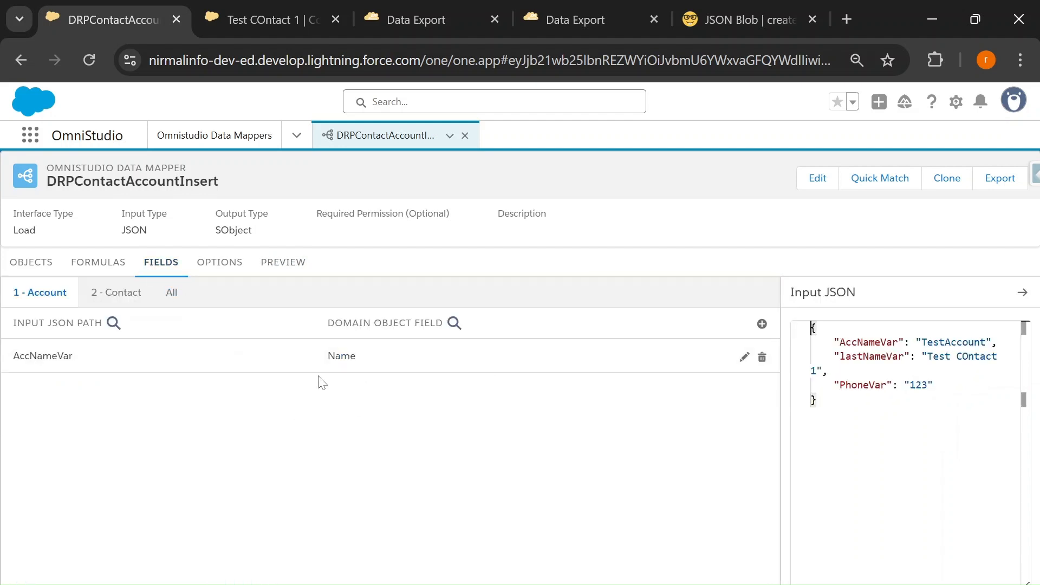
left_click(110, 296)
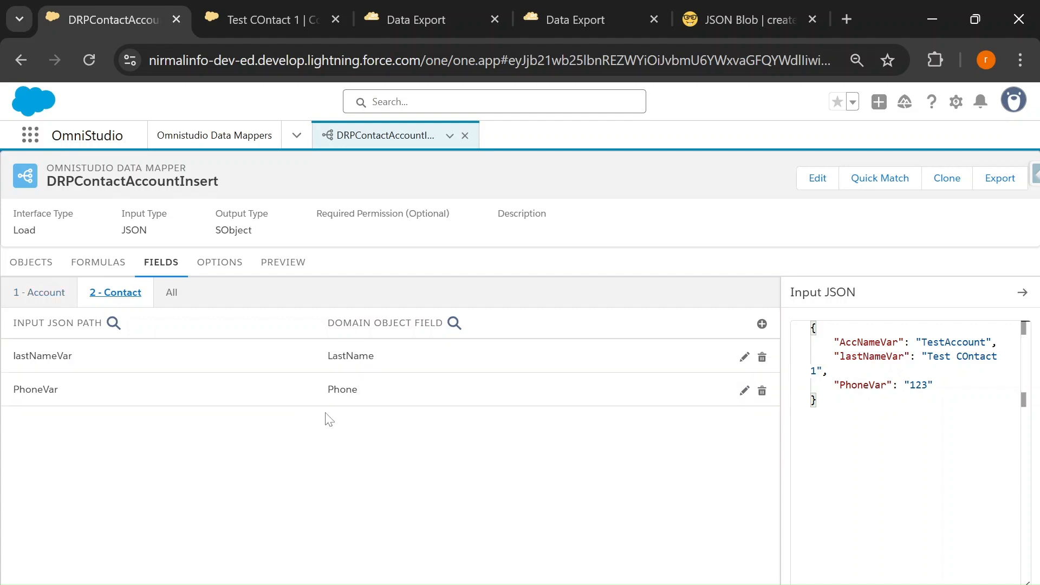
left_click(31, 262)
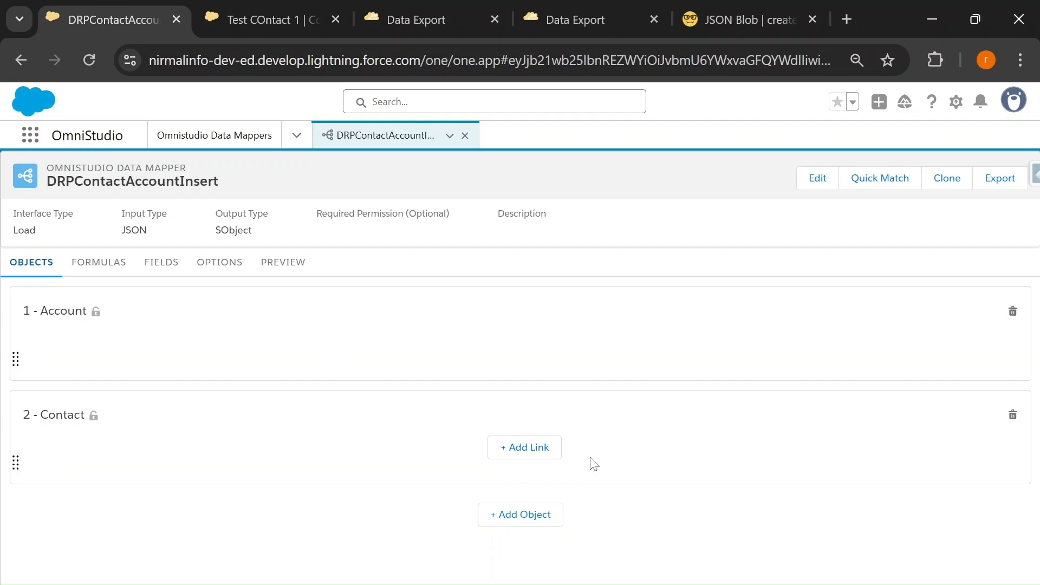
left_click(529, 447)
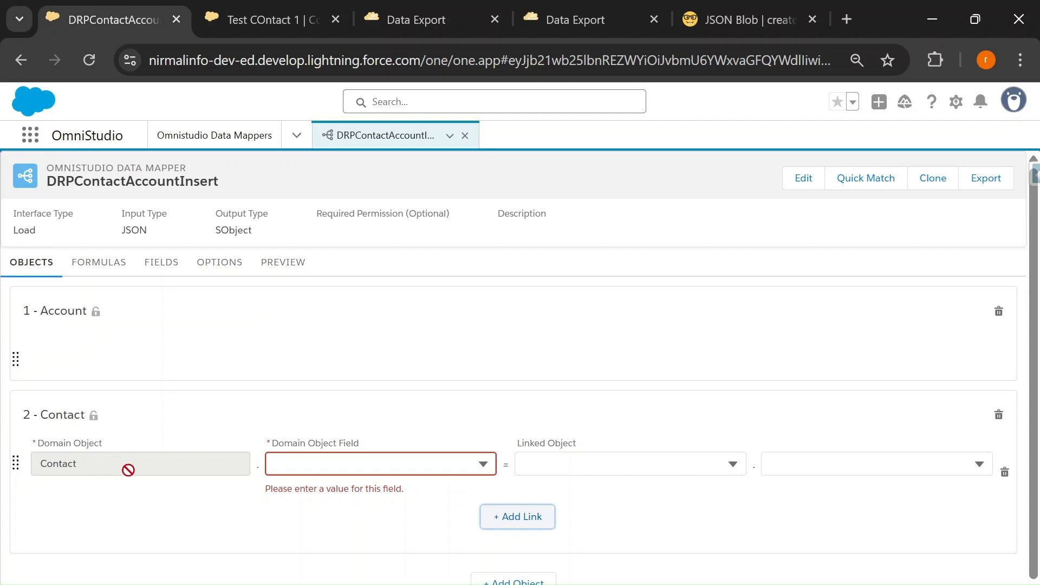
left_click_drag(39, 463, 77, 462)
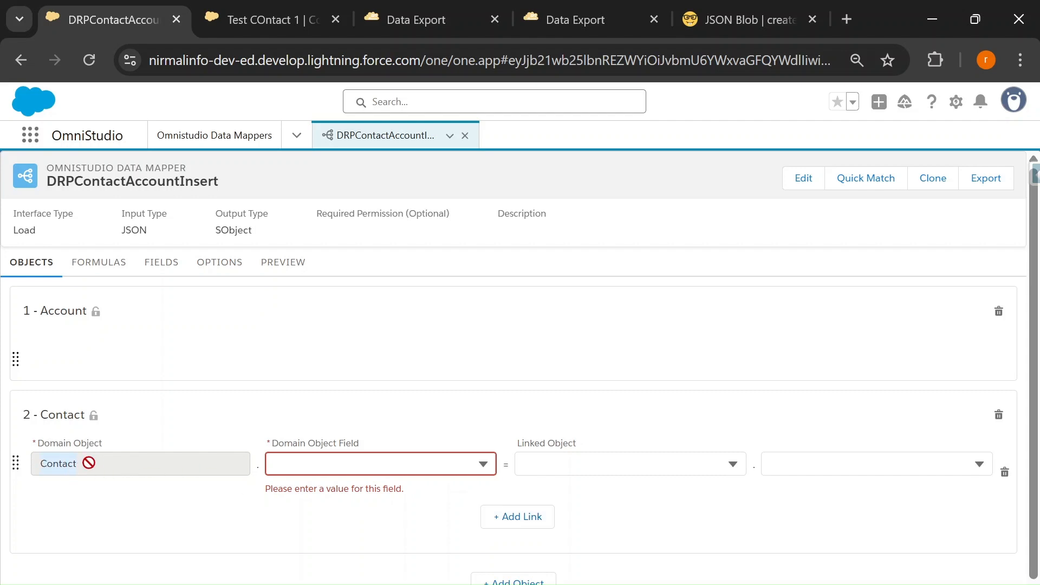
left_click(303, 467)
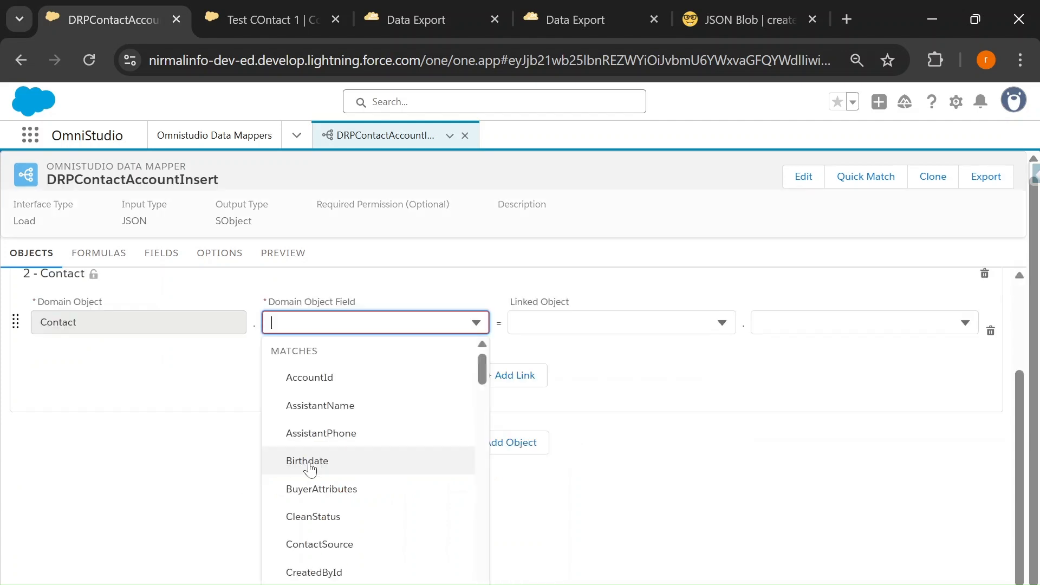
left_click(308, 378)
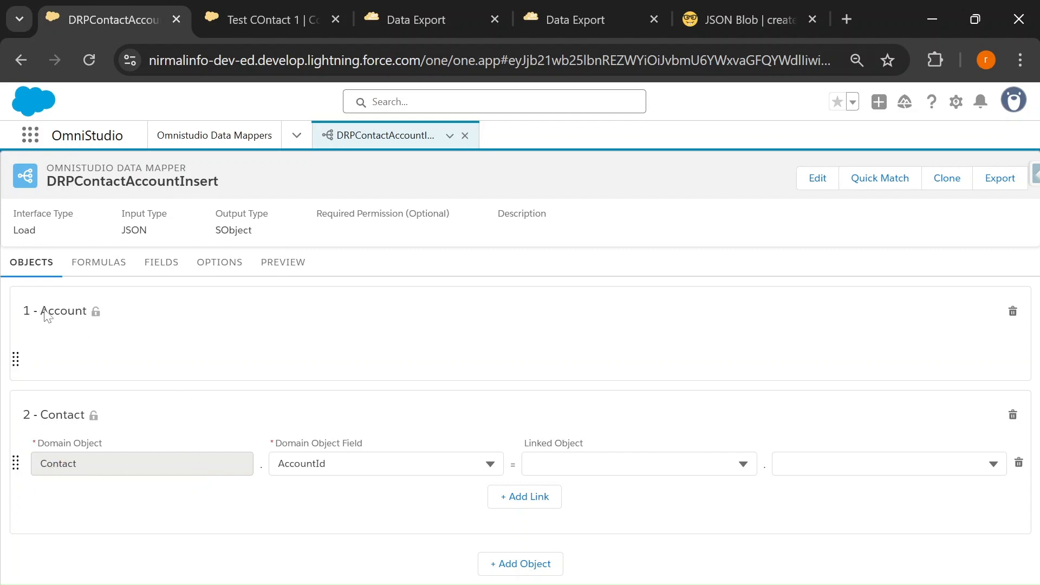
- Complete the Contact link by pointing AccountId to the Id field of the linked object 1 - Account
left_click(521, 469)
left_click(600, 497)
left_click(608, 465)
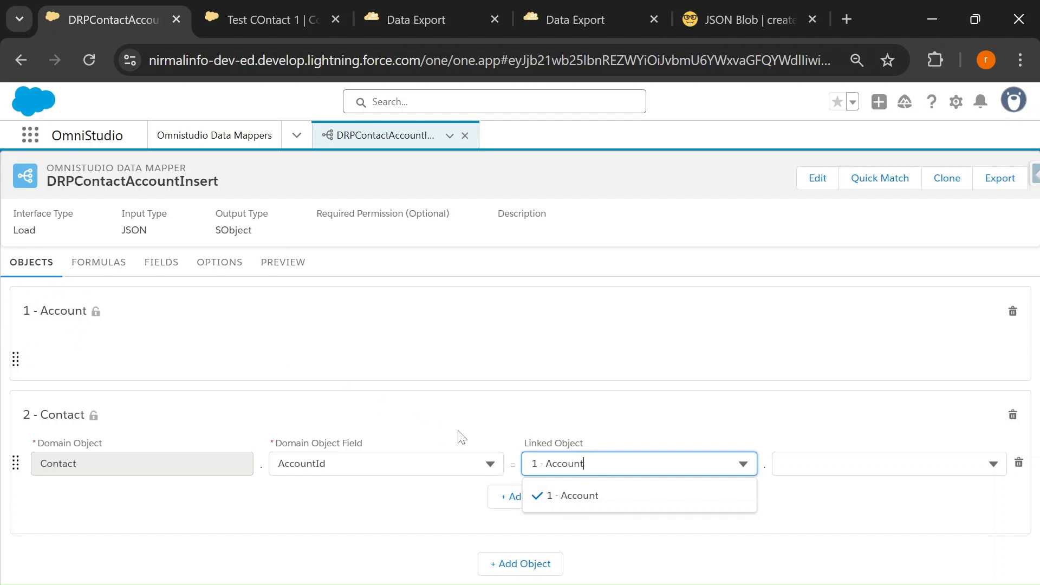
left_click(833, 416)
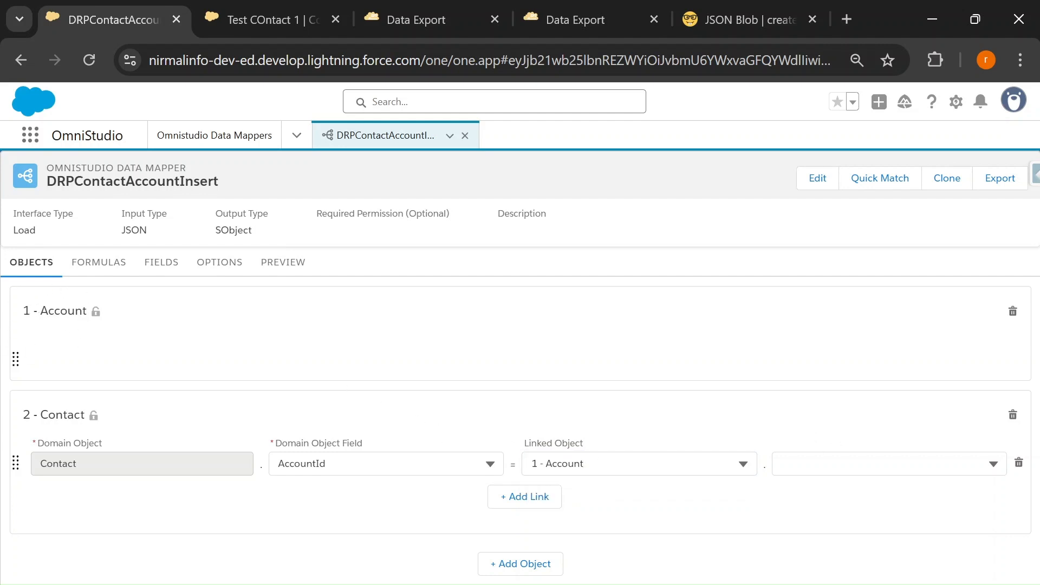
left_click(787, 464)
scroll(787, 465, "down", 2)
type("Id")
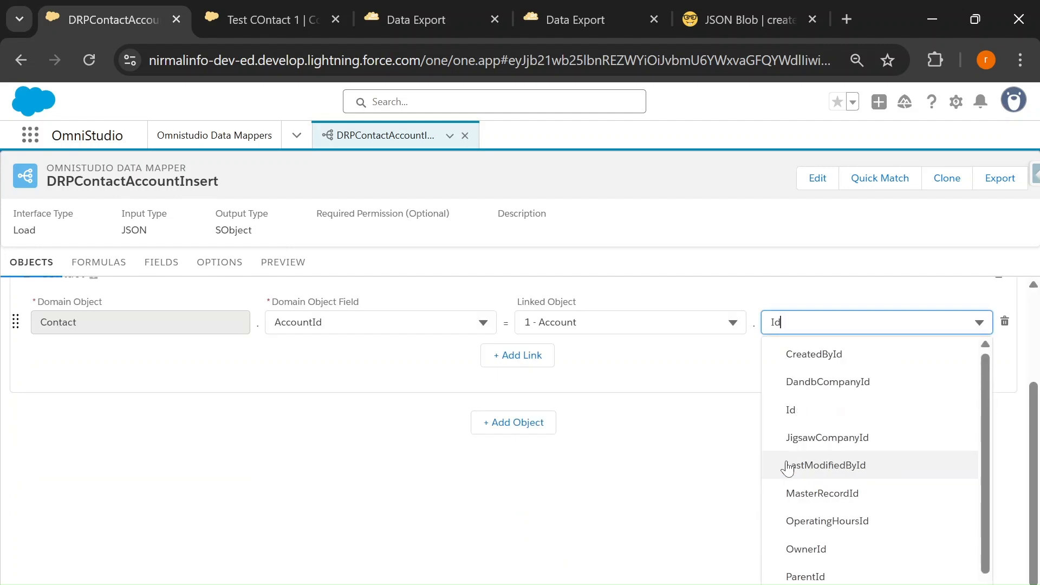
left_click(798, 411)
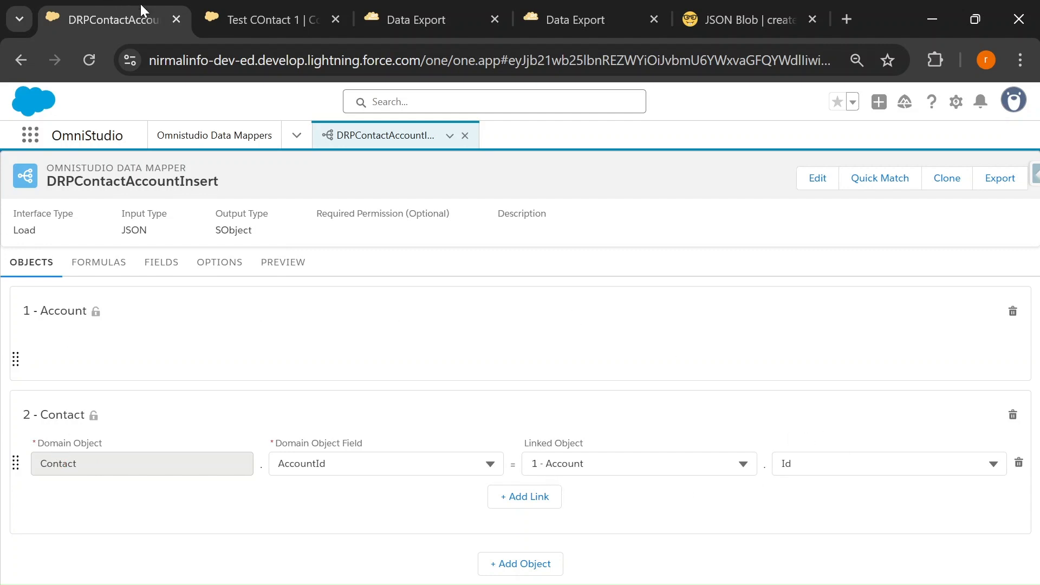
- Check the Account Name field on the Test COntact 1 record and examine the linked AccountId mapping in the Contact field mappings
left_click(260, 8)
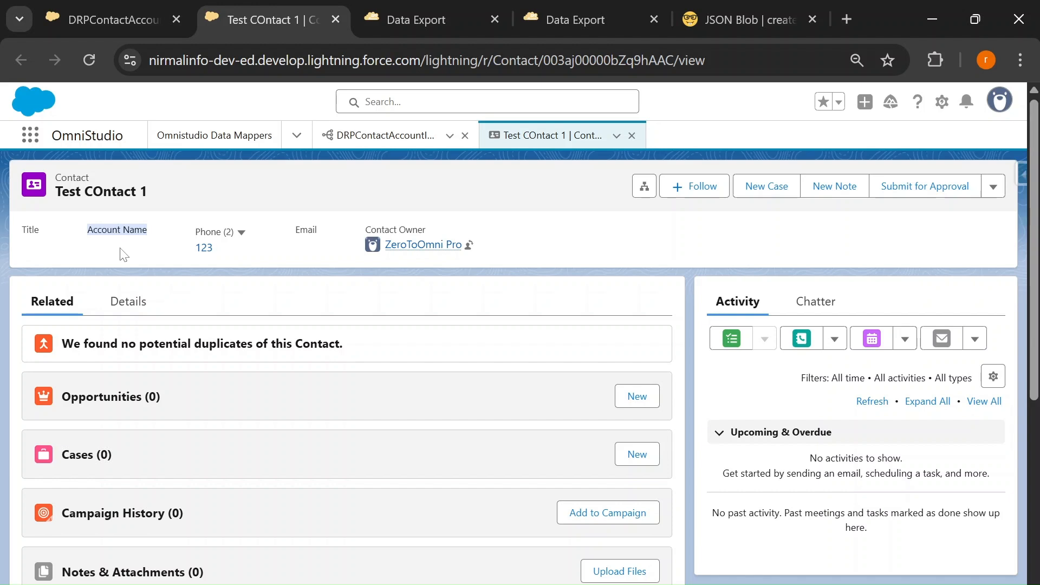
left_click(96, 8)
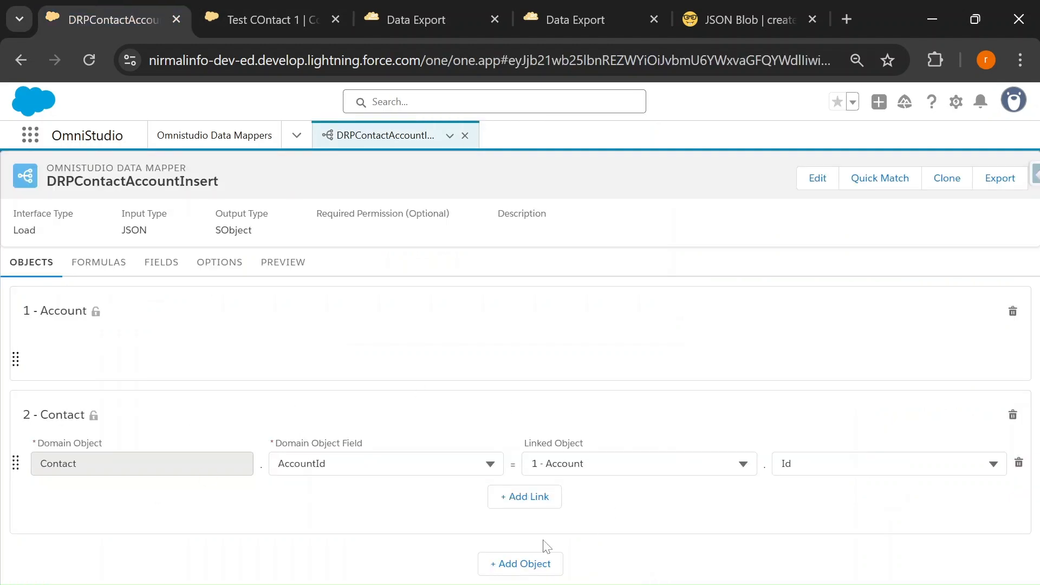
left_click(161, 263)
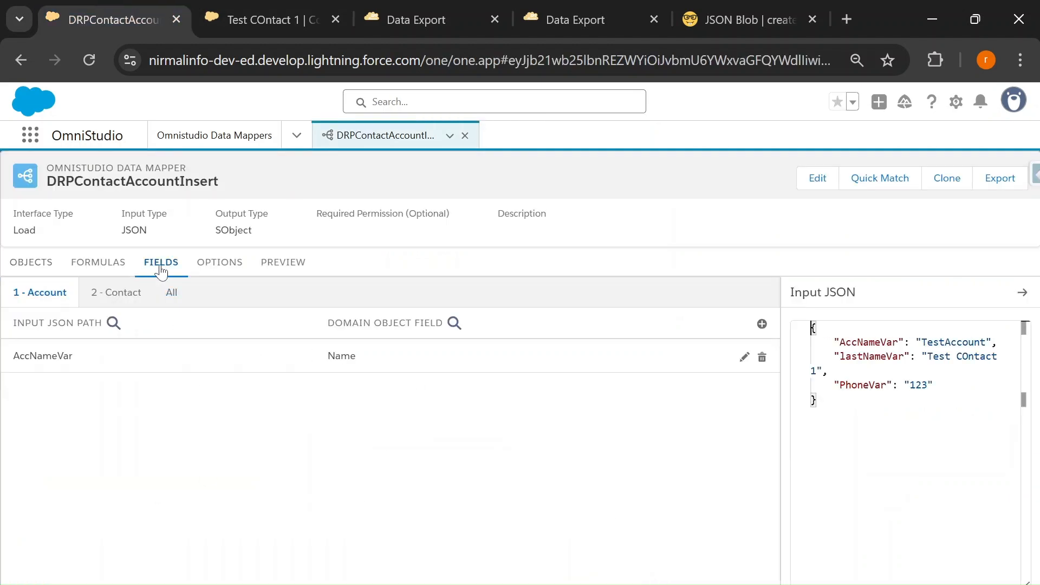
left_click(116, 295)
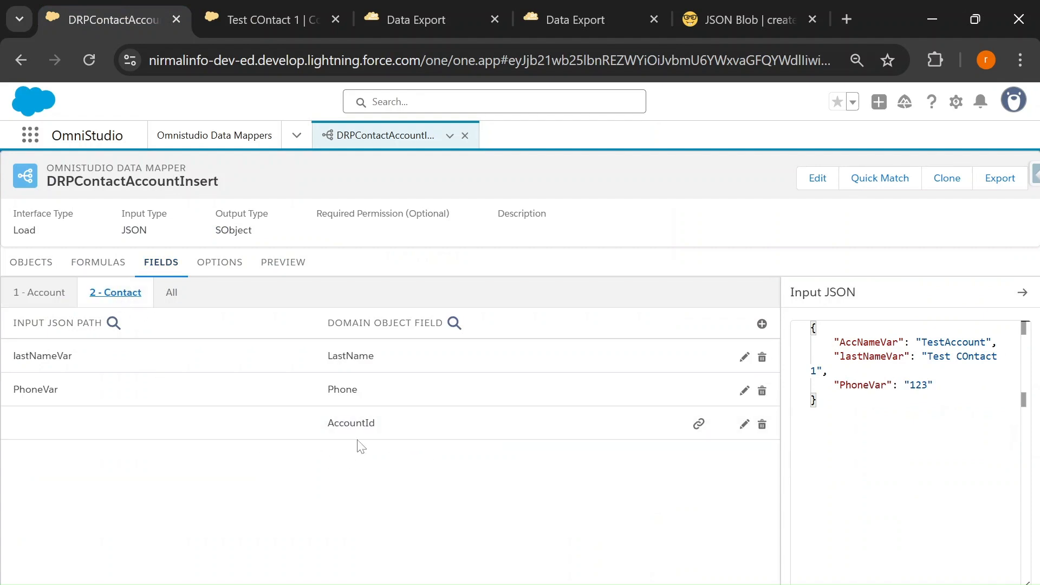
left_click(407, 428)
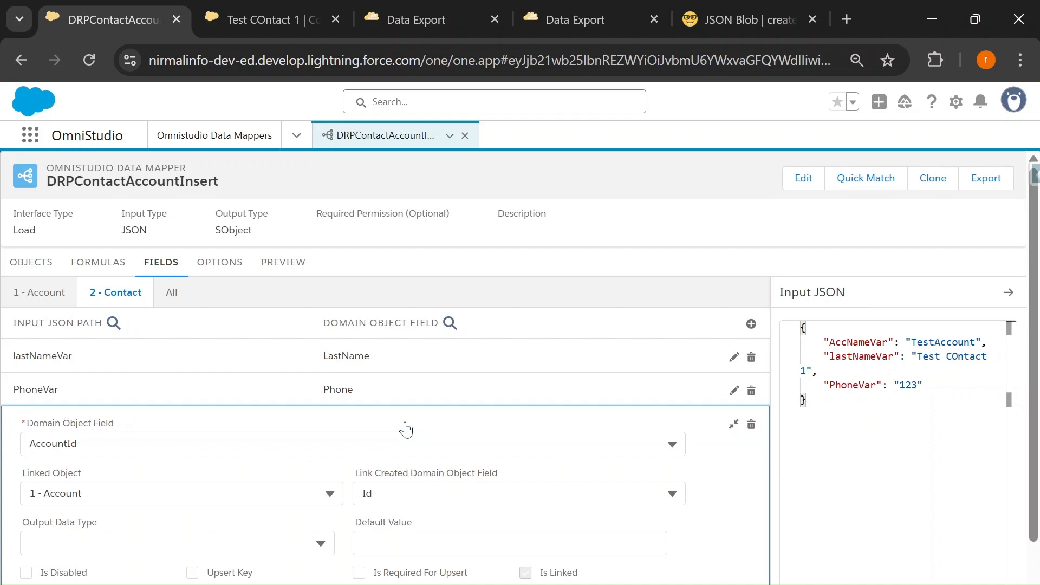
scroll(406, 430, "down", 1)
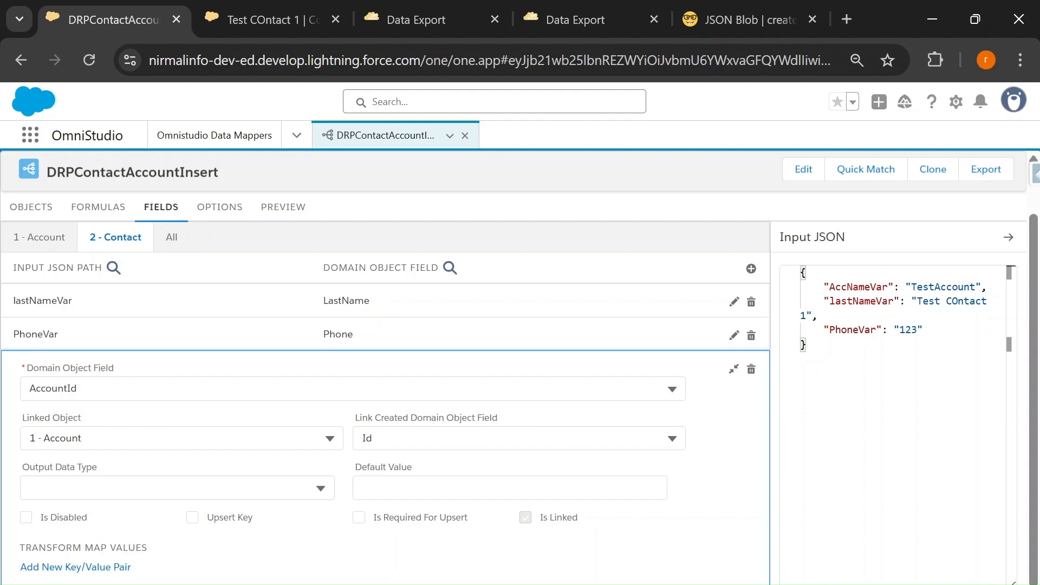
- Change the preview input to AccNameVar "TestAccount 1", lastNameVar "Test Contact 2" and PhoneVar "222"
left_click(281, 206)
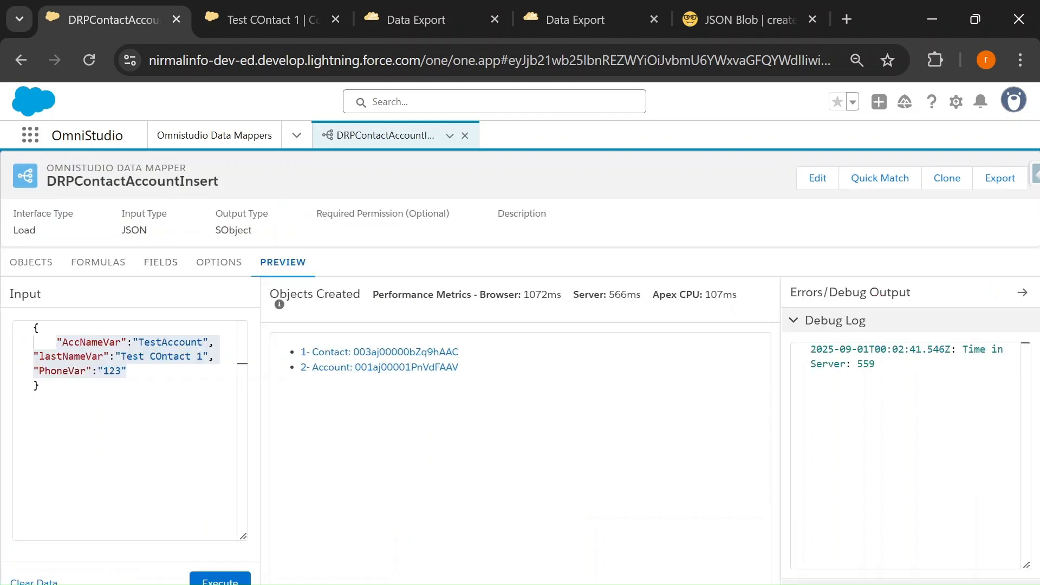
left_click(203, 342)
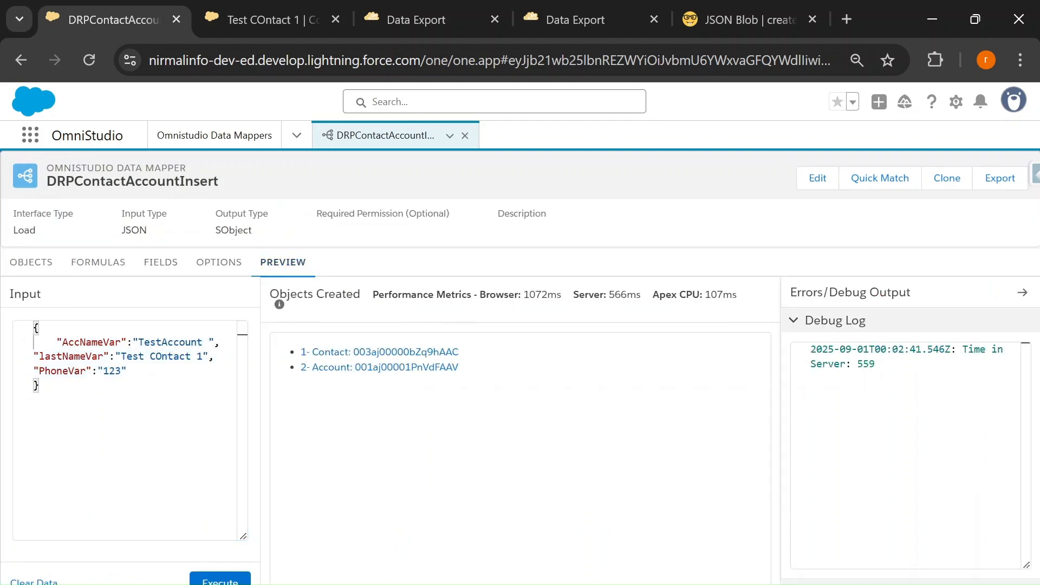
key("Down")
key("BackSpace")
key("Left")
key("Left")
key("Left")
key("BackSpace")
type("o")
double_click(114, 371)
type("2")
- Recheck the Account Name field on the Test COntact 1 record before rerunning the data mapper
left_click(260, 19)
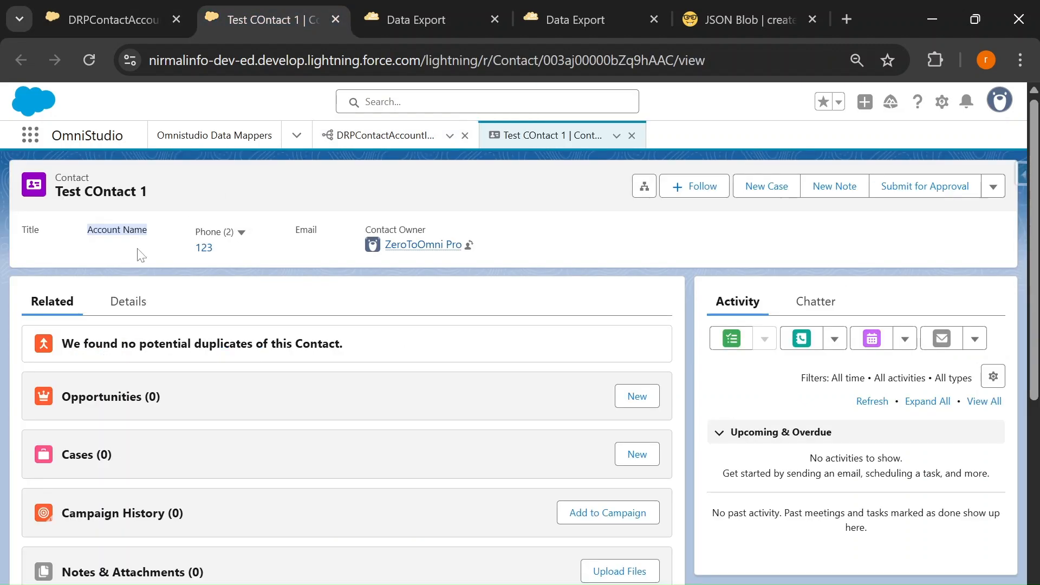
left_click_drag(87, 230, 135, 231)
key("ctrl+shift+Tab")
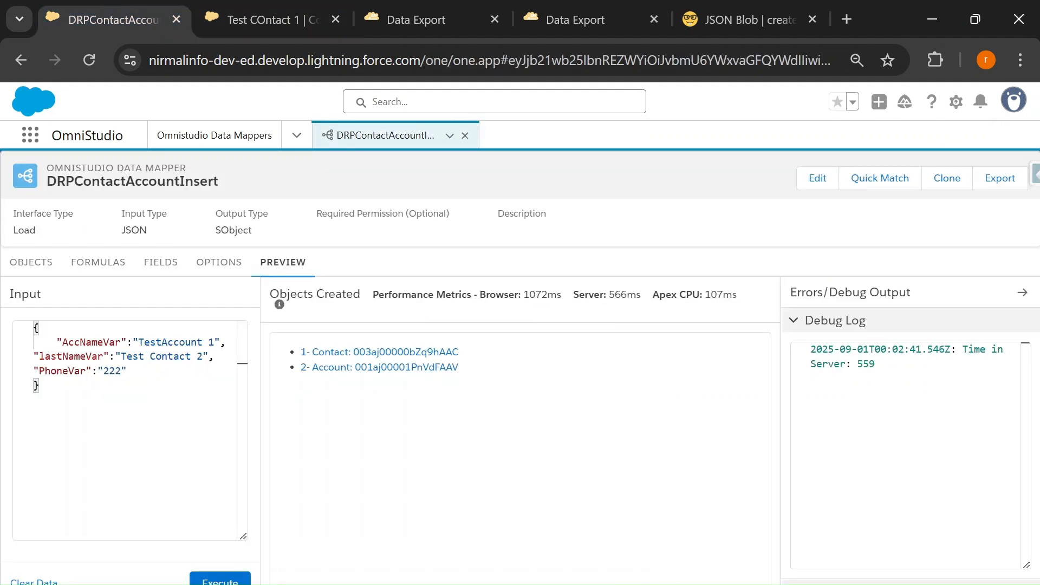
- Execute the data mapper with the updated input and check the new Contact record's name, phone and Account Name
left_click(217, 580)
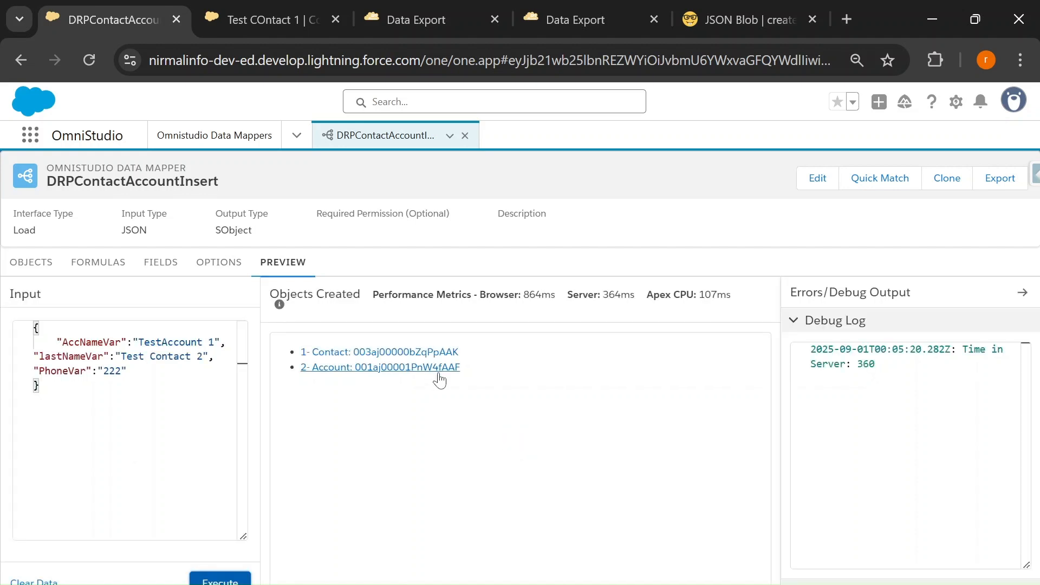
left_click(418, 352)
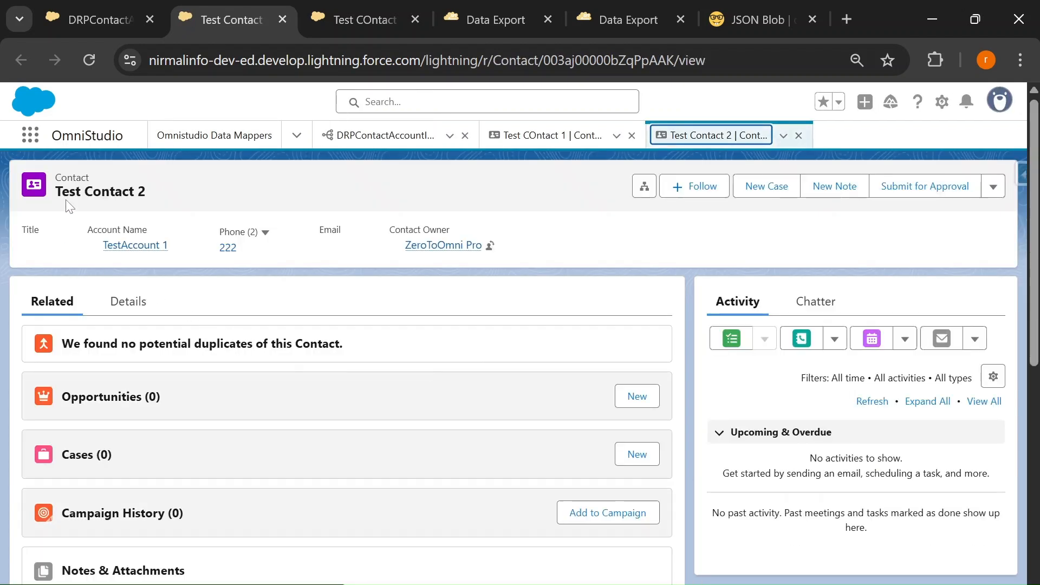
left_click_drag(55, 192, 156, 199)
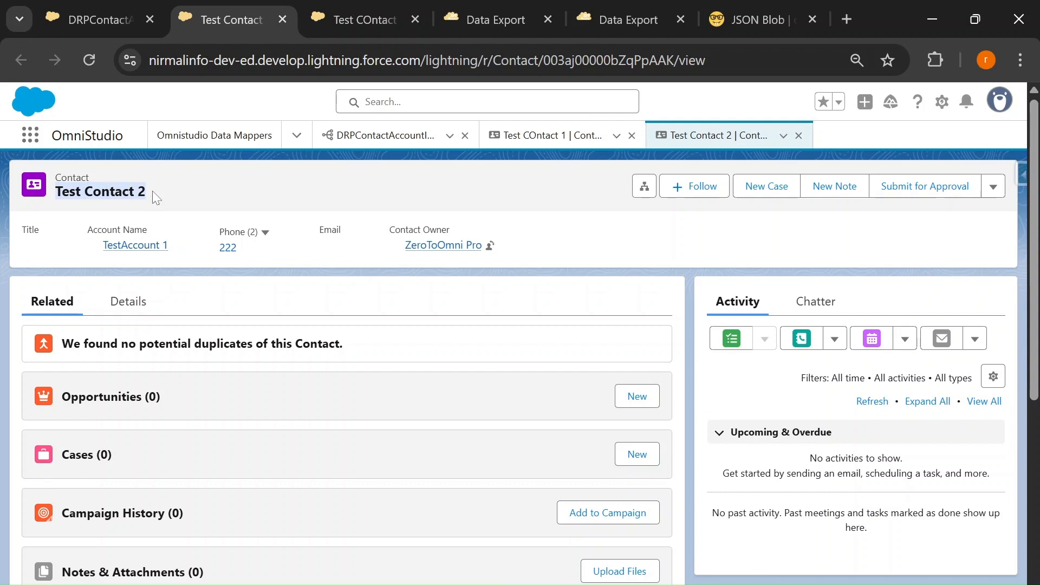
left_click(127, 303)
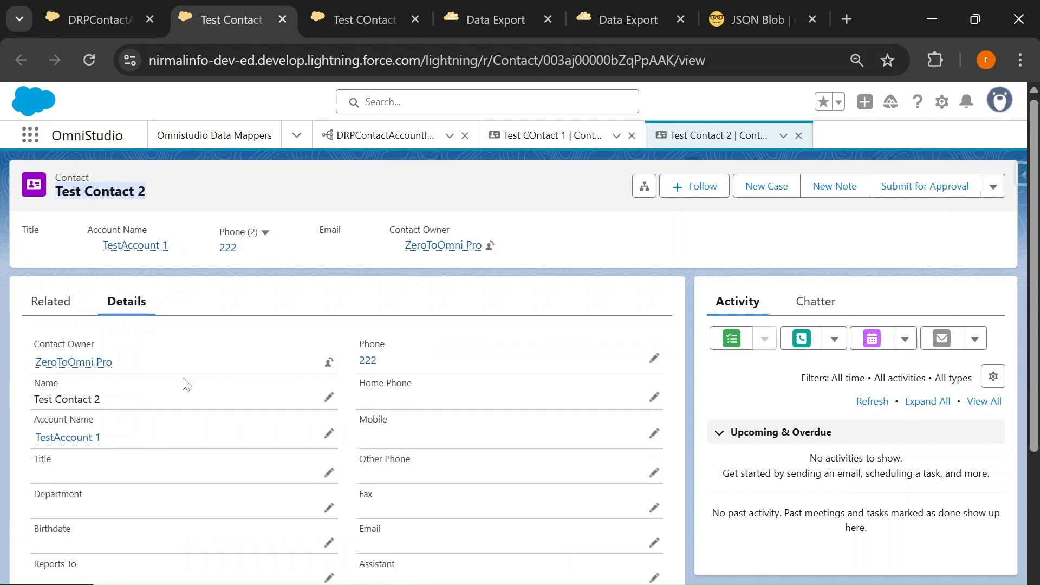
left_click_drag(240, 252, 218, 251)
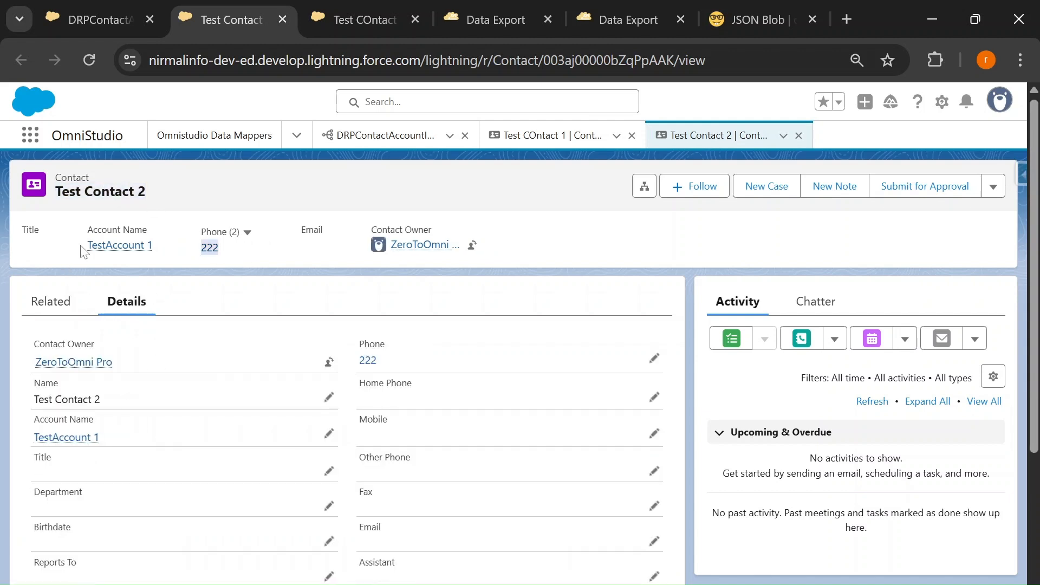
left_click_drag(80, 237, 160, 249)
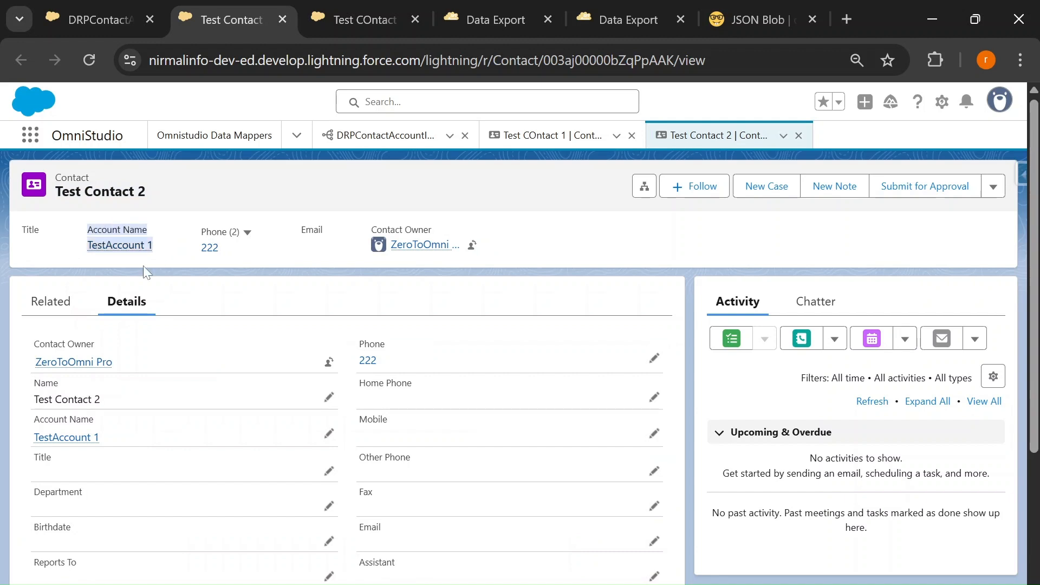
- Compare the Account Name fields of the two created Contact records and review the data mapper's Account field mapping and object link
key("ctrl+Tab")
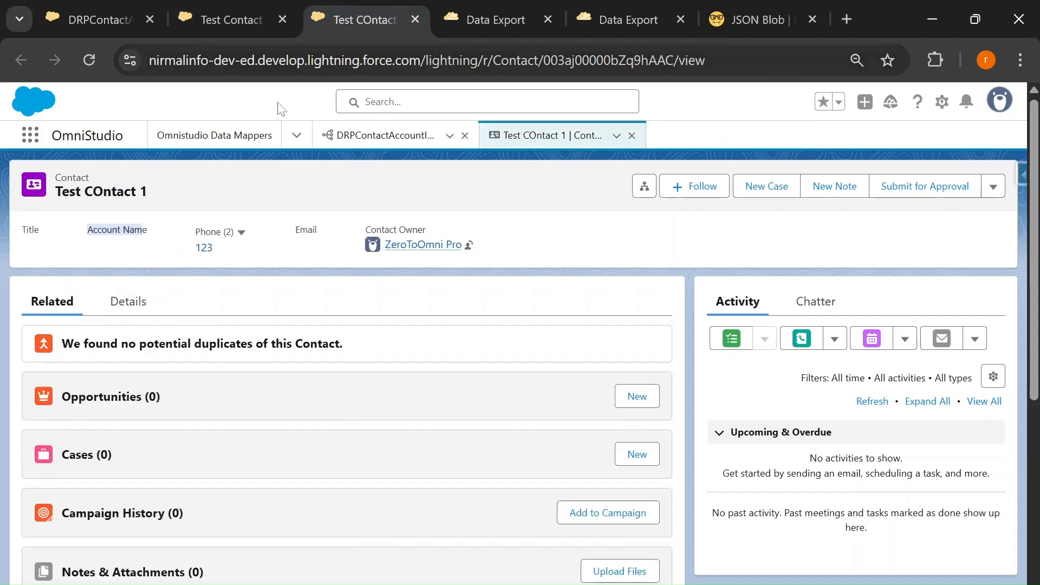
key("ctrl+shift+Tab")
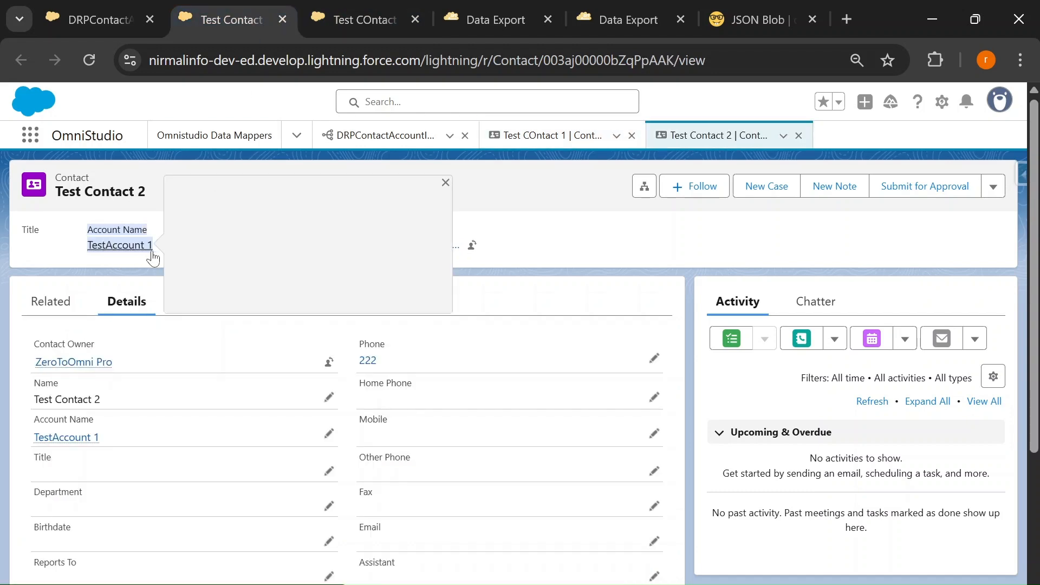
left_click(103, 8)
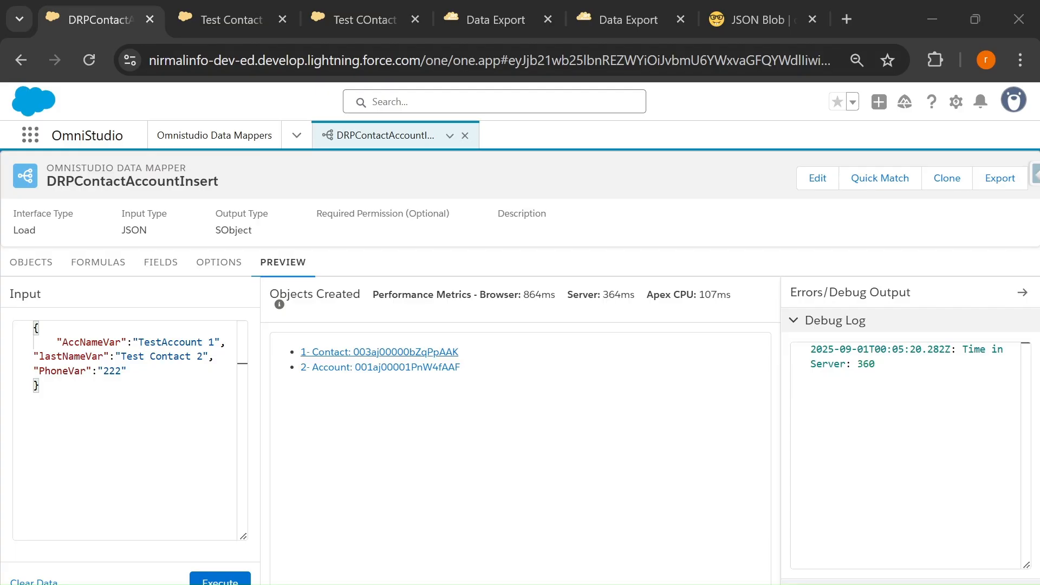
left_click(161, 262)
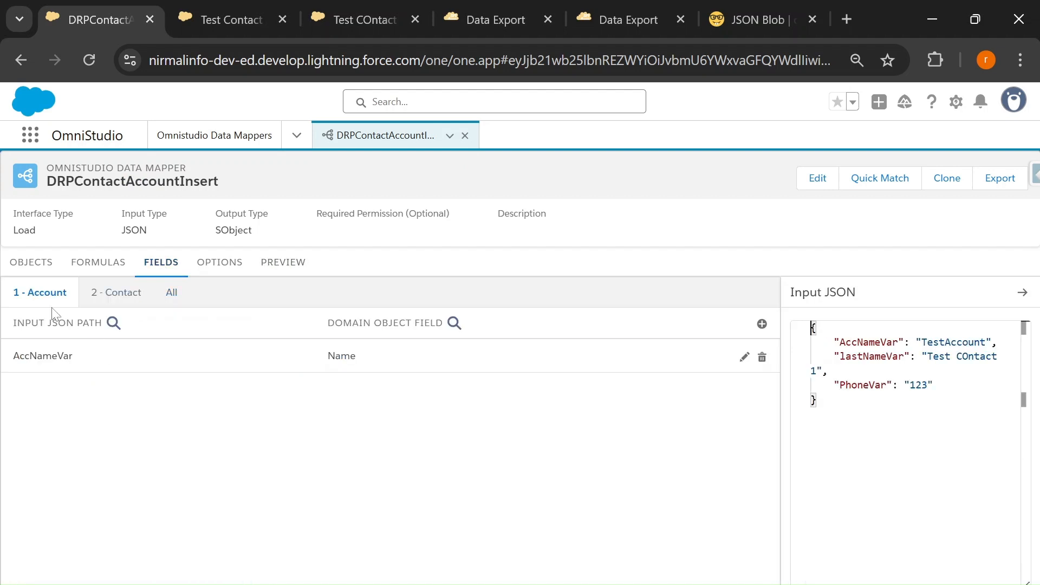
left_click(21, 262)
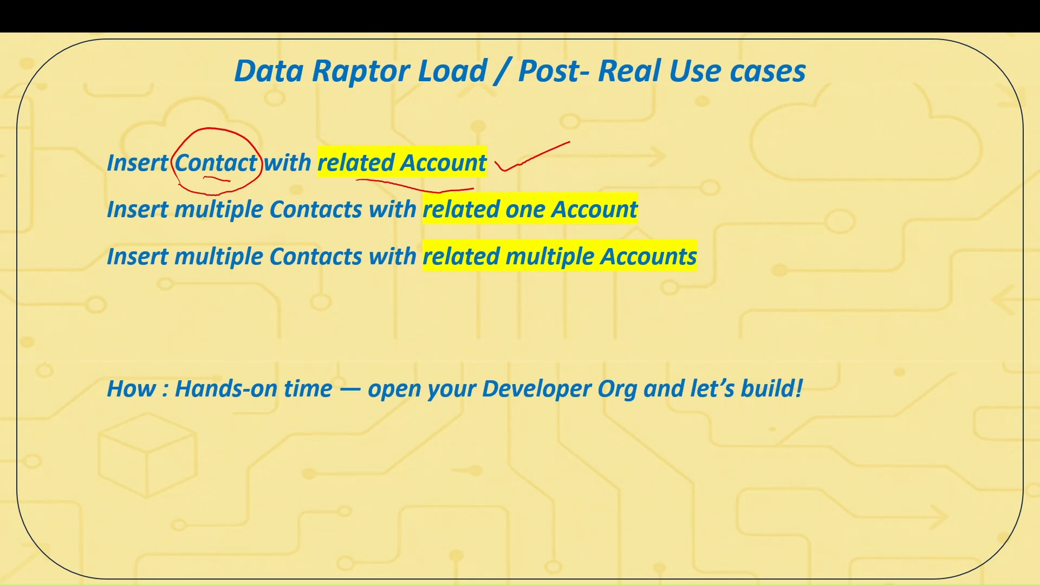
left_click_drag(234, 232, 356, 232)
mouse_move(503, 227)
left_mouse_down()
mouse_move(646, 210)
mouse_move(513, 187)
left_mouse_up()
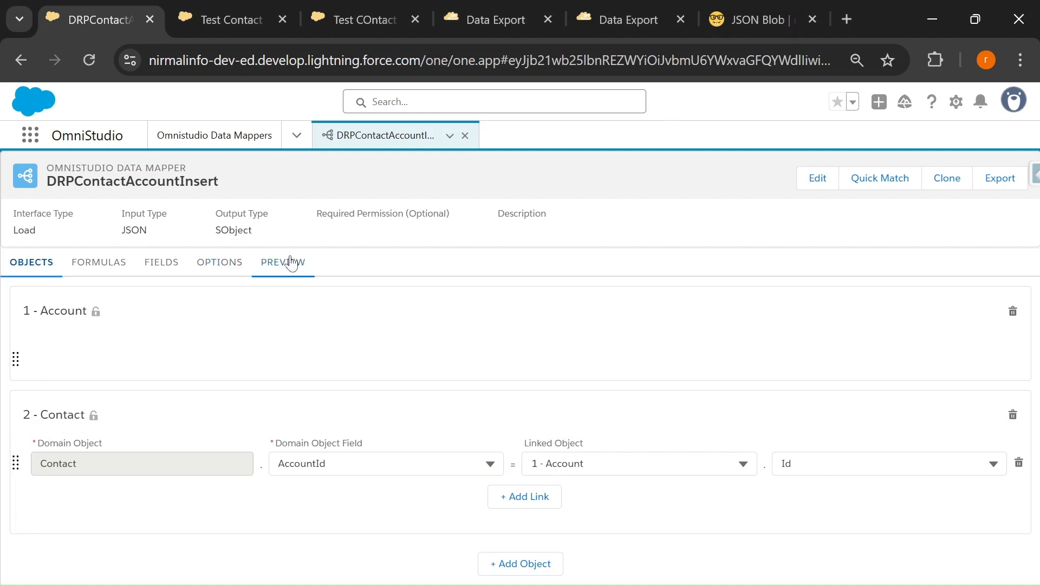
- Examine the AccNameVar entry in the data mapper's preview input
left_click(292, 264)
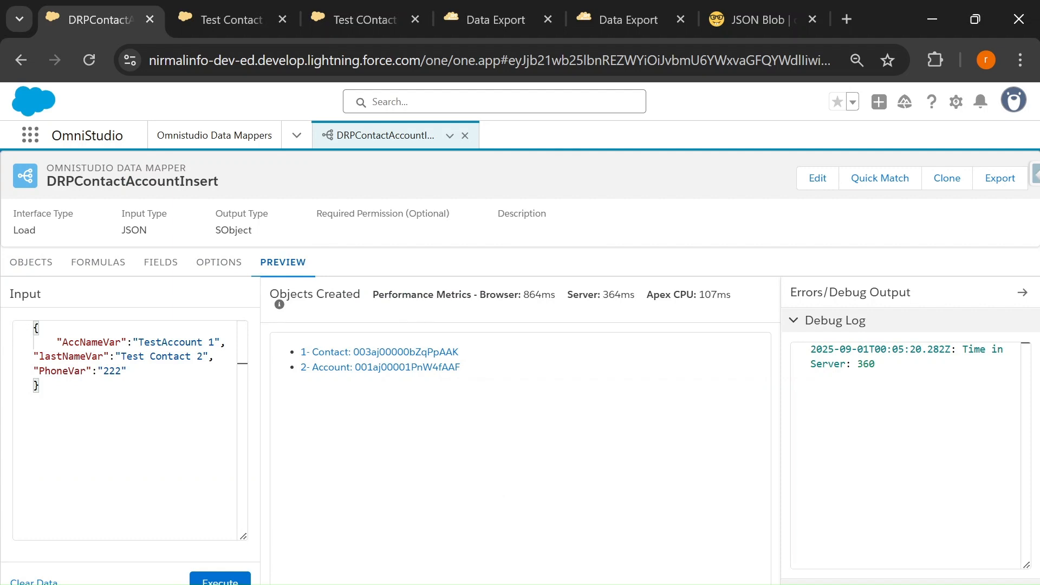
left_click_drag(57, 342, 221, 342)
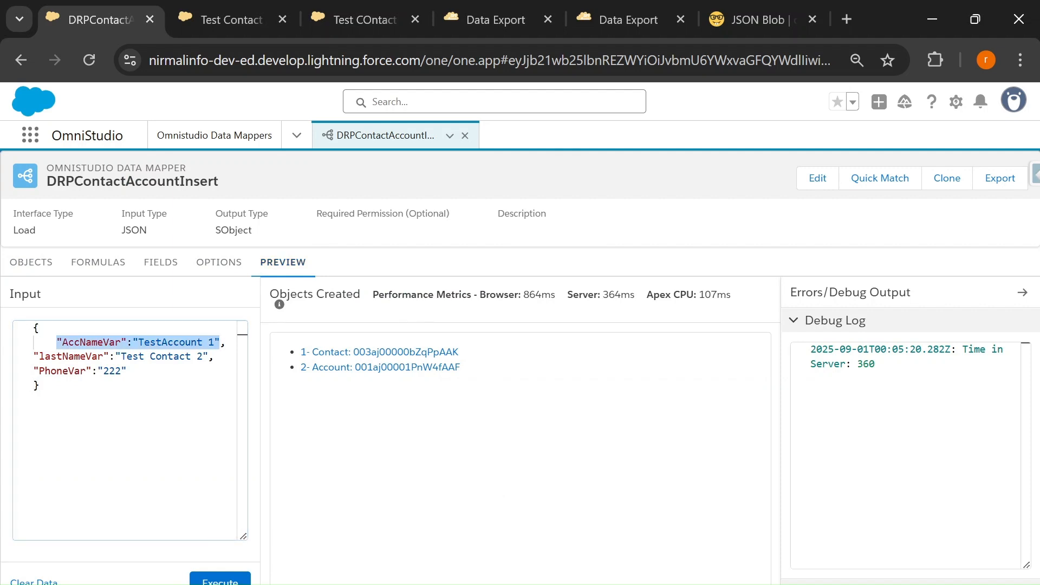
- Switch to JSON Blob and examine the contacts array's three entries, comparing their AccNameVar, lastNameVar and PhoneVar fields
left_click(768, 8)
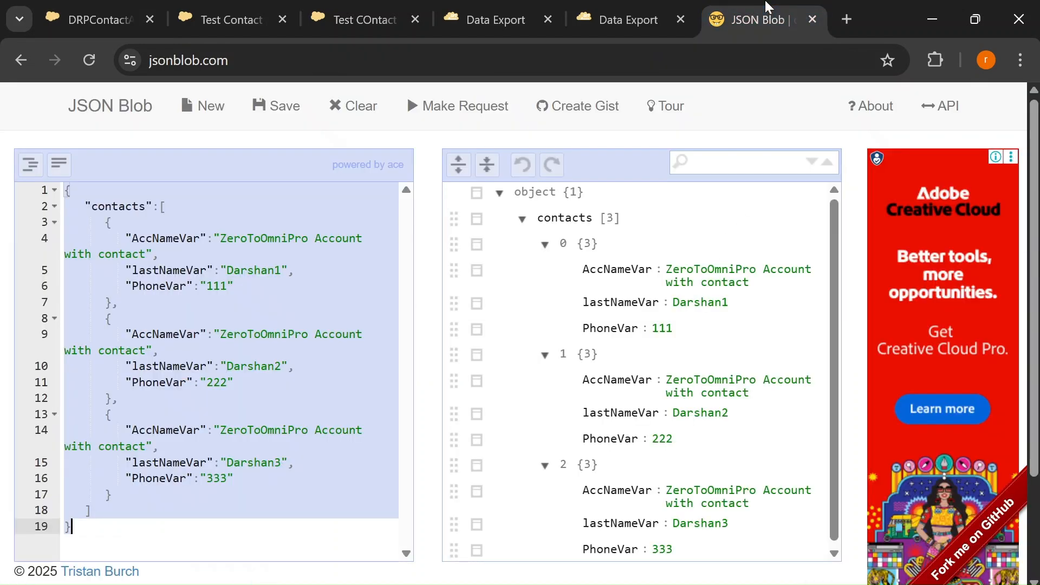
left_click(112, 415)
key("ctrl+a")
left_click(112, 415)
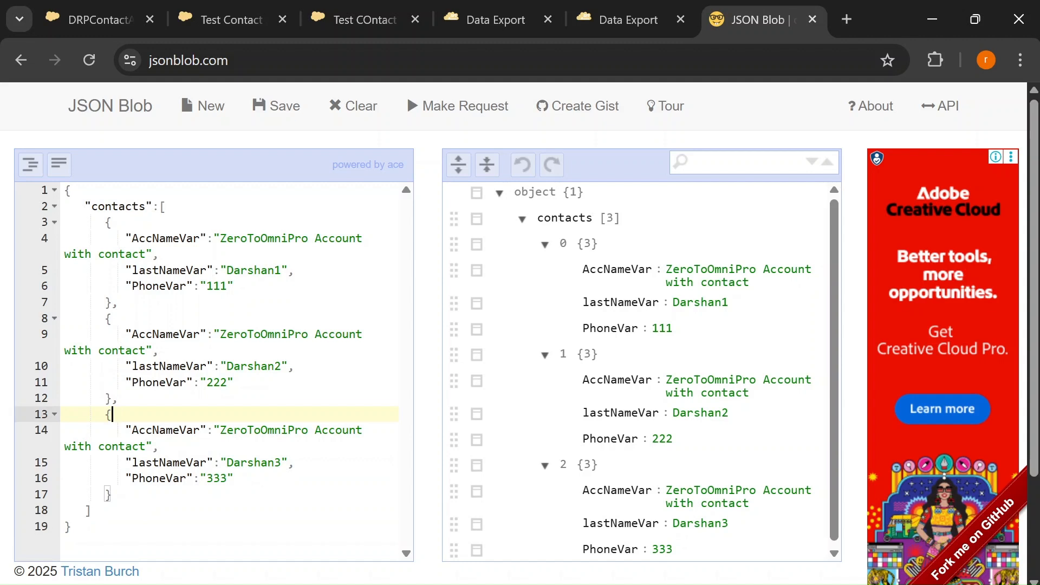
left_click_drag(105, 223, 112, 495)
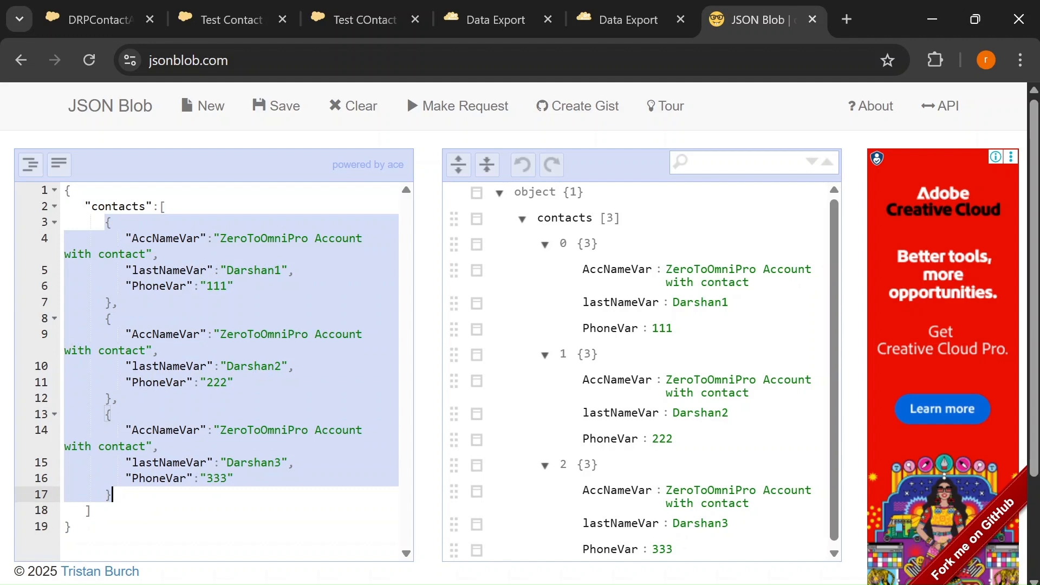
left_click(160, 207)
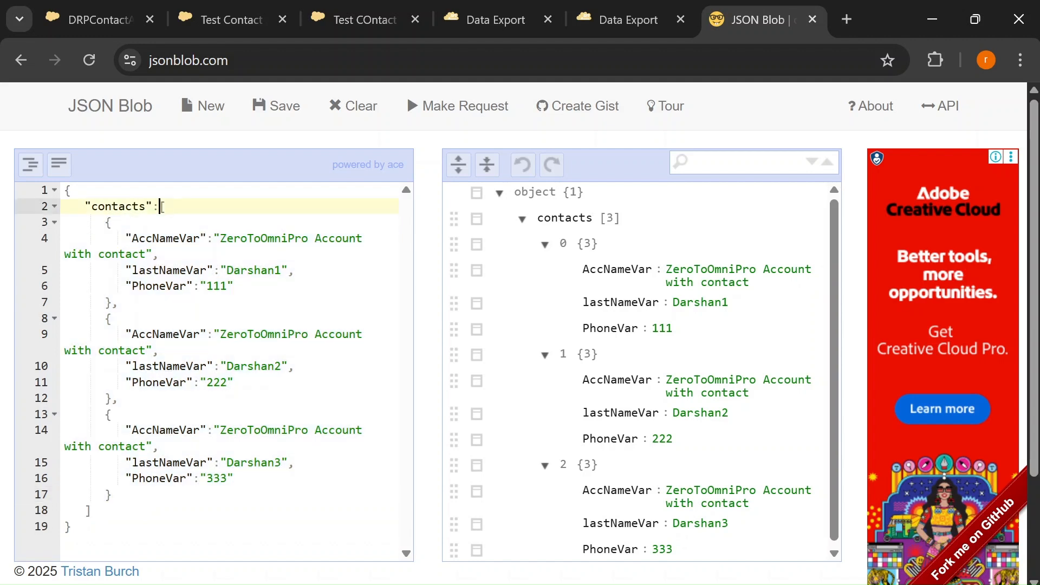
left_click_drag(146, 206, 91, 206)
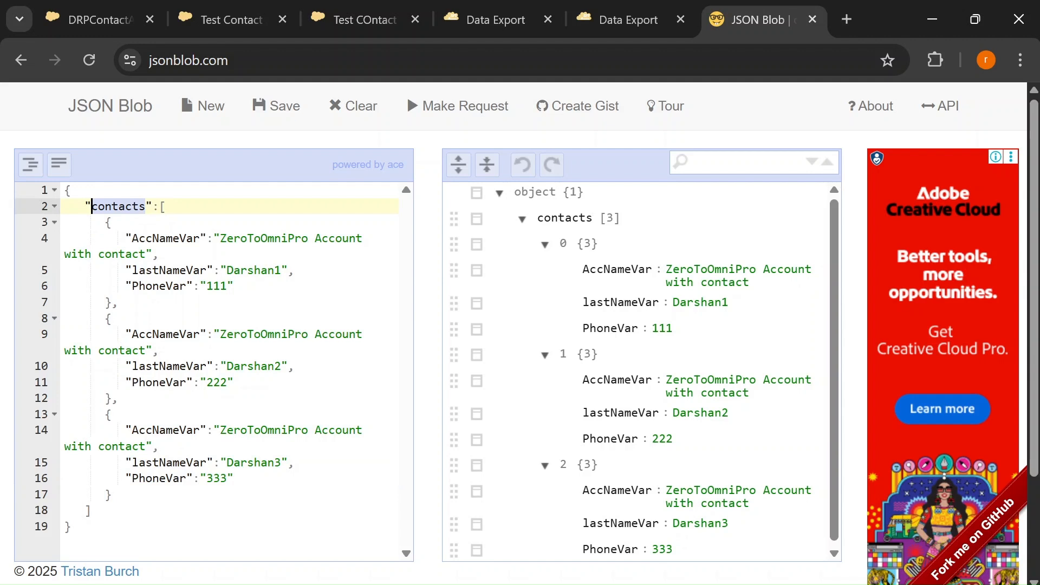
left_click_drag(132, 239, 201, 238)
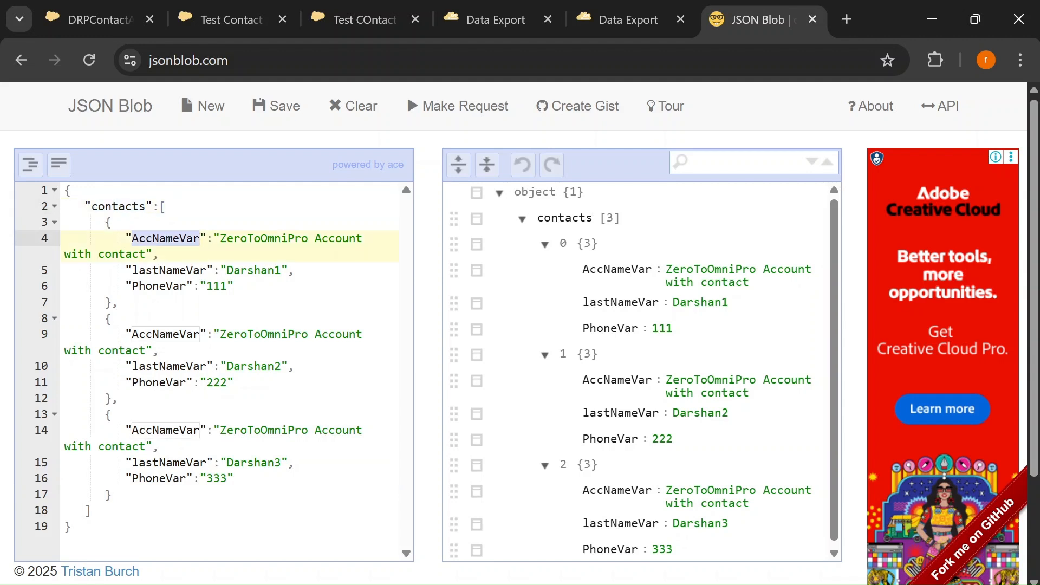
left_click_drag(220, 239, 146, 254)
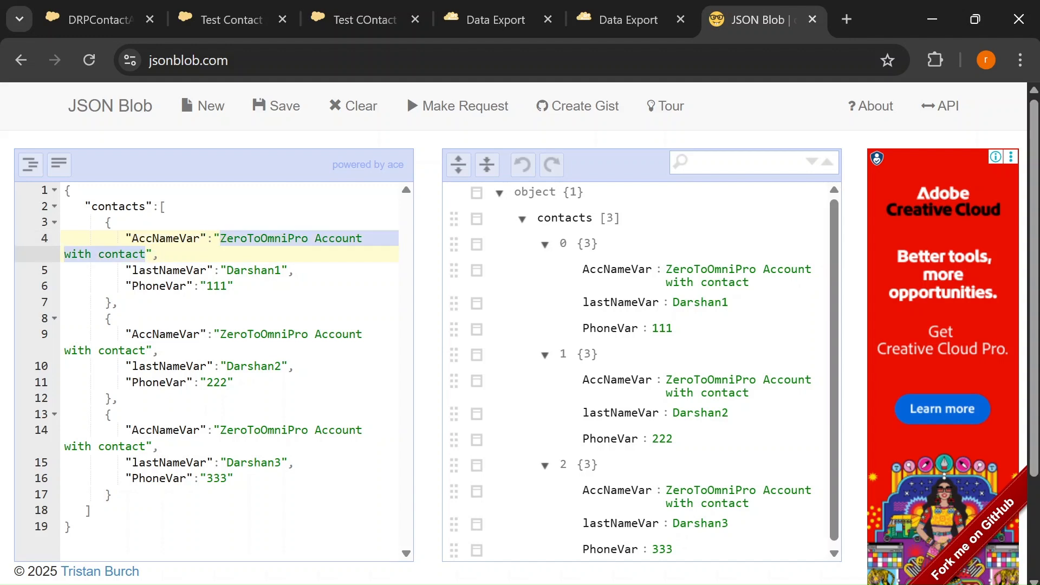
left_click_drag(131, 334, 202, 334)
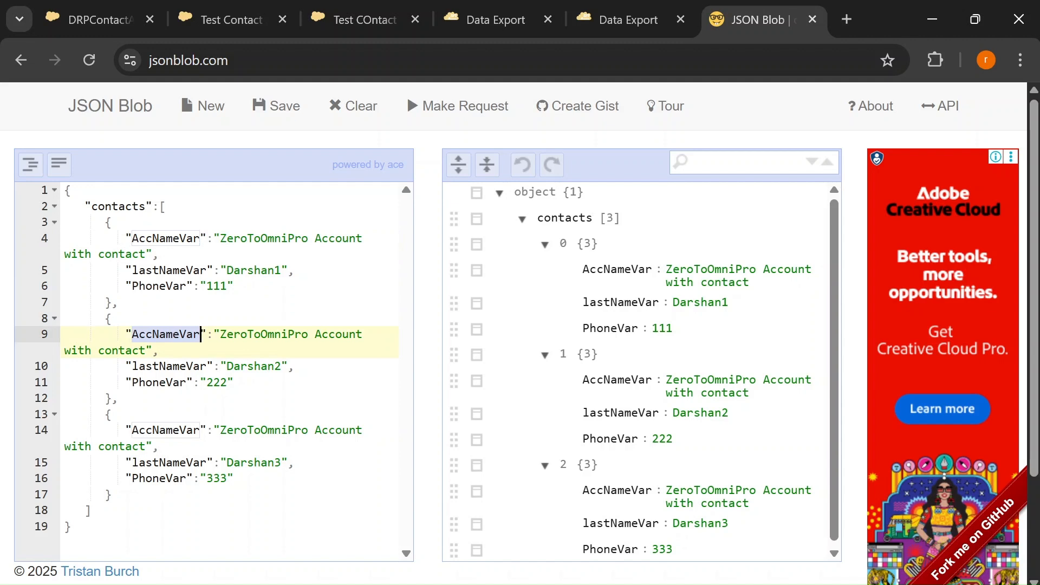
left_click_drag(125, 270, 234, 285)
left_click_drag(118, 367, 234, 367)
left_click_drag(158, 350, 133, 334)
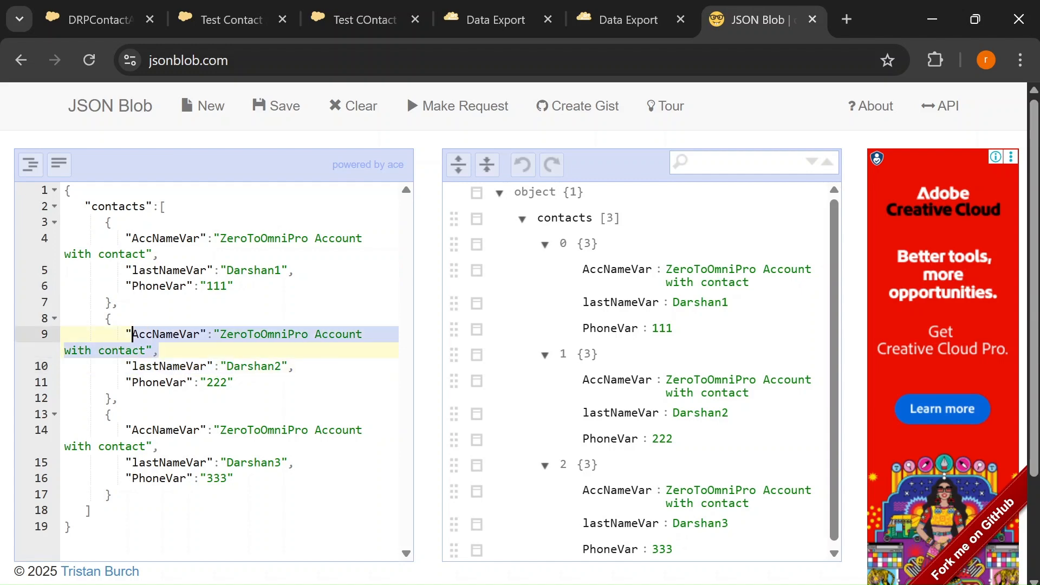
- Copy the entire contacts JSON and replace the DRPContactAccountInsert data mapper's preview input with it
left_click(166, 271)
key("ctrl+a")
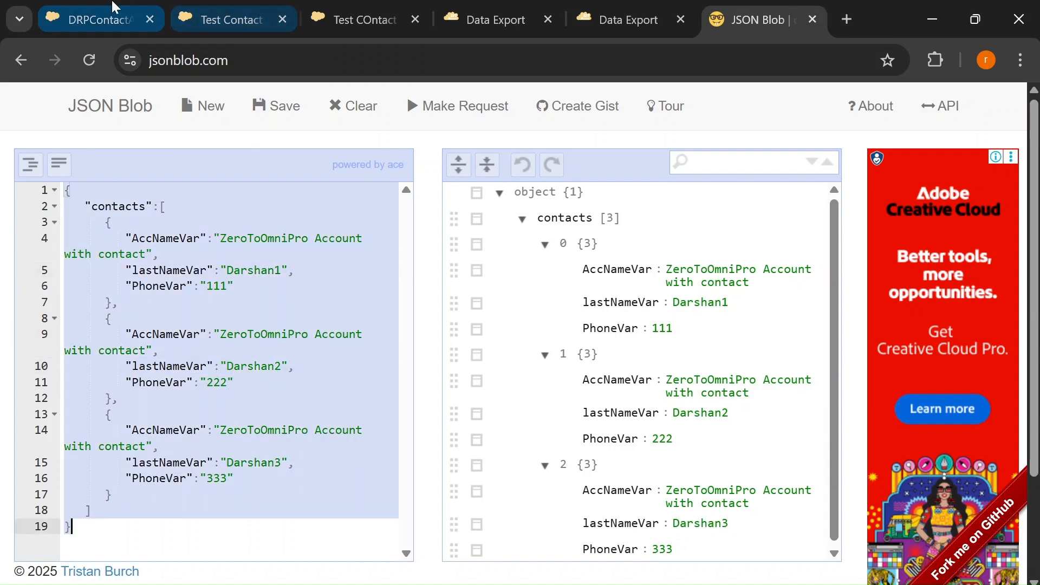
left_click(112, 8)
left_click(126, 433)
key("ctrl+a")
key("BackSpace")
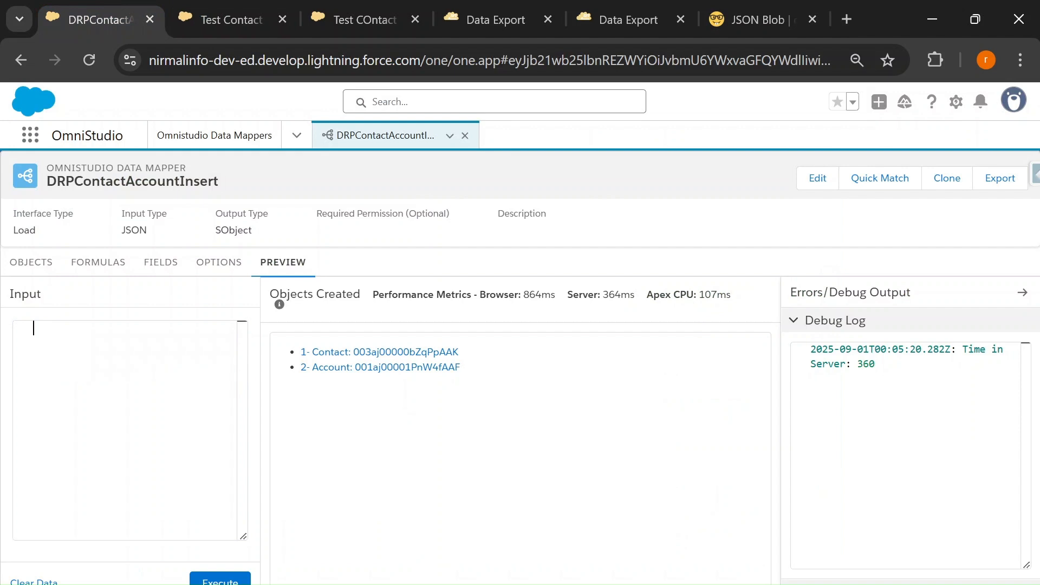
key("ctrl+v")
scroll(131, 431, "up", 5)
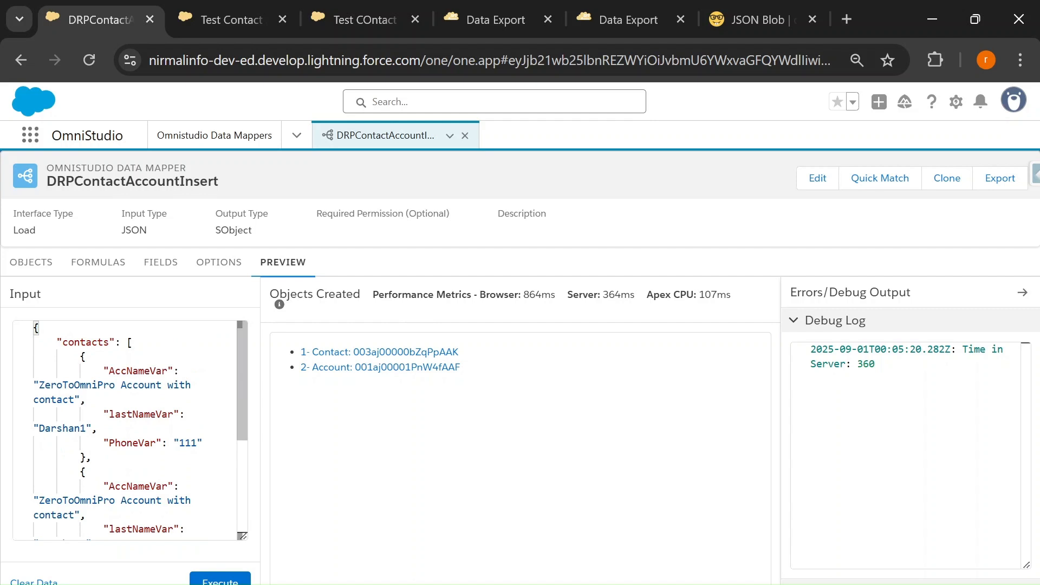
- Replace the Input JSON beside the data mapper's field mappings with the copied contacts array
left_click(157, 264)
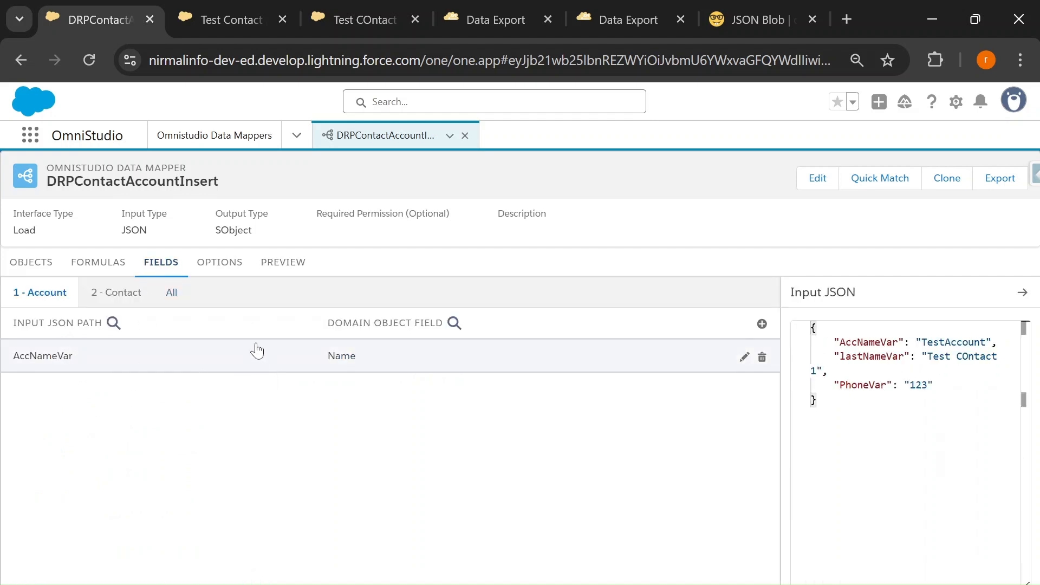
left_click_drag(867, 412, 808, 330)
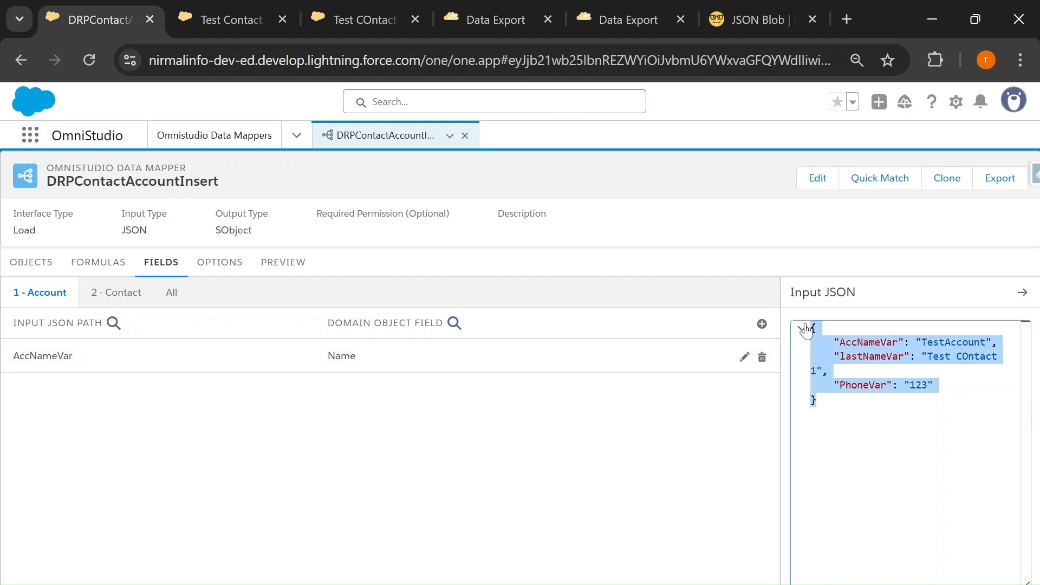
key("BackSpace")
key("ctrl+v")
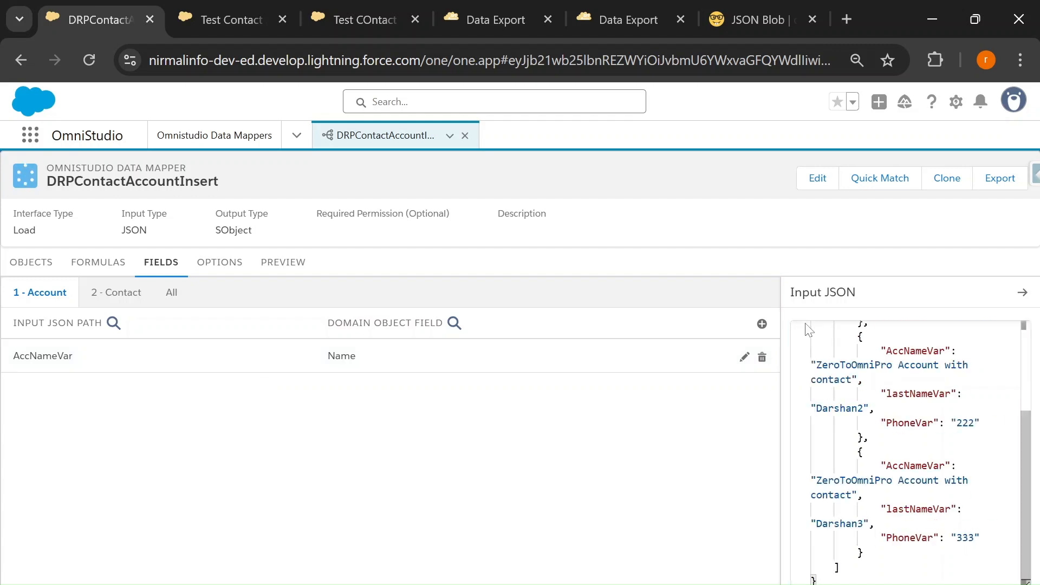
key("ctrl+Home")
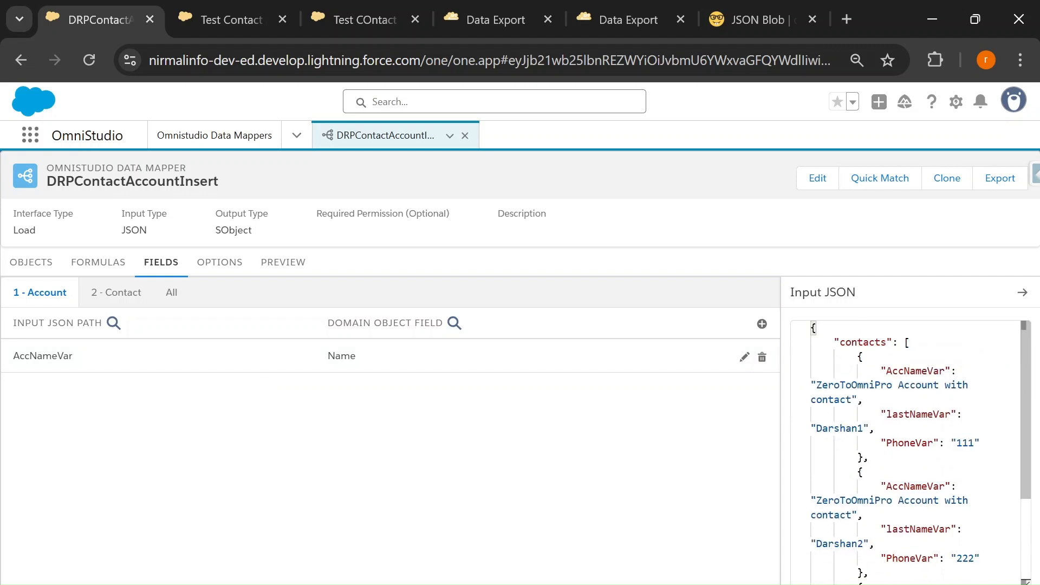
- Set the input JSON path of the Account Name mapping to contacts:AccNameVar
double_click(915, 371)
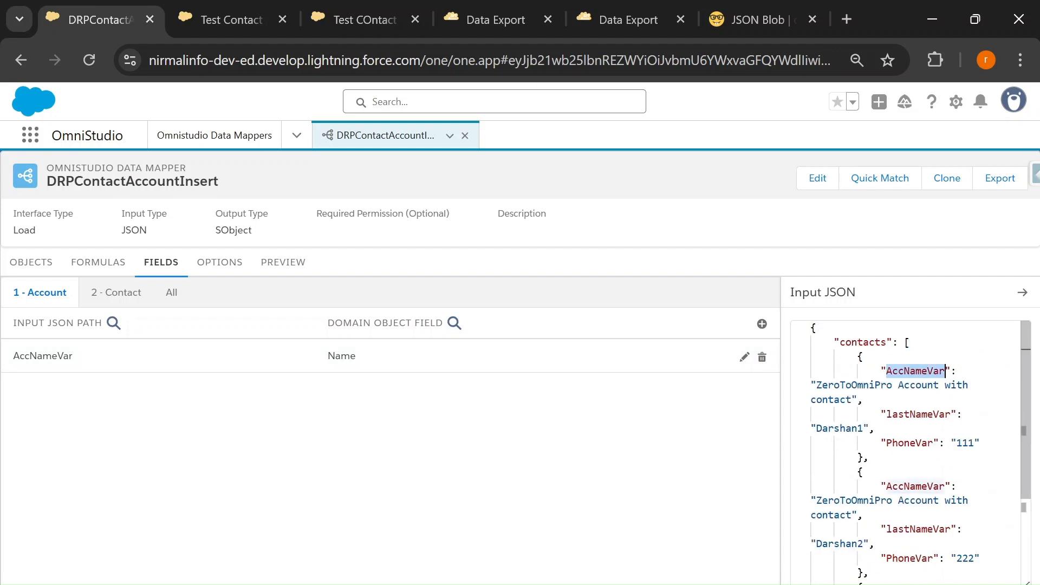
double_click(864, 342)
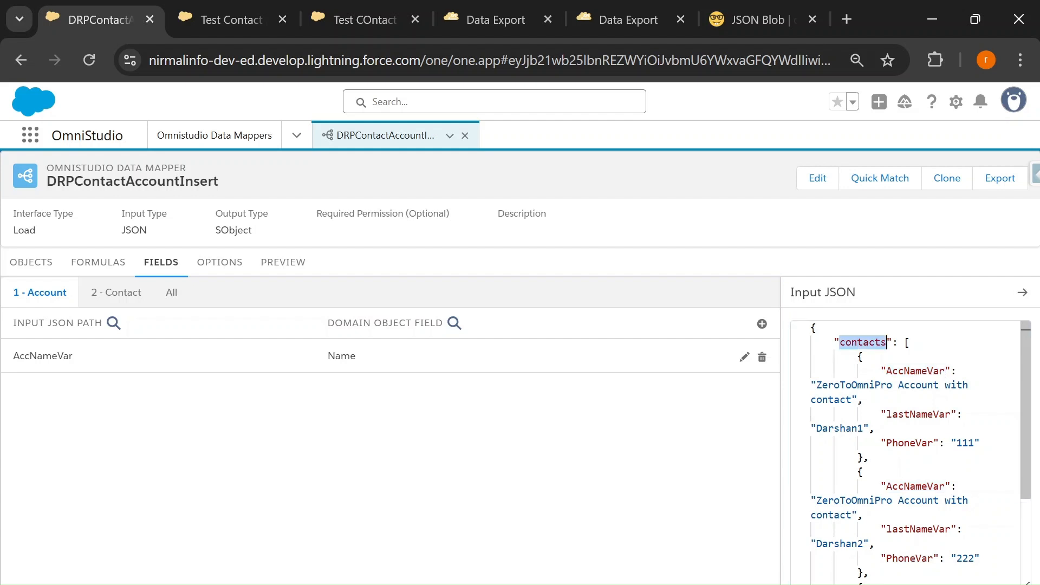
left_click(414, 360)
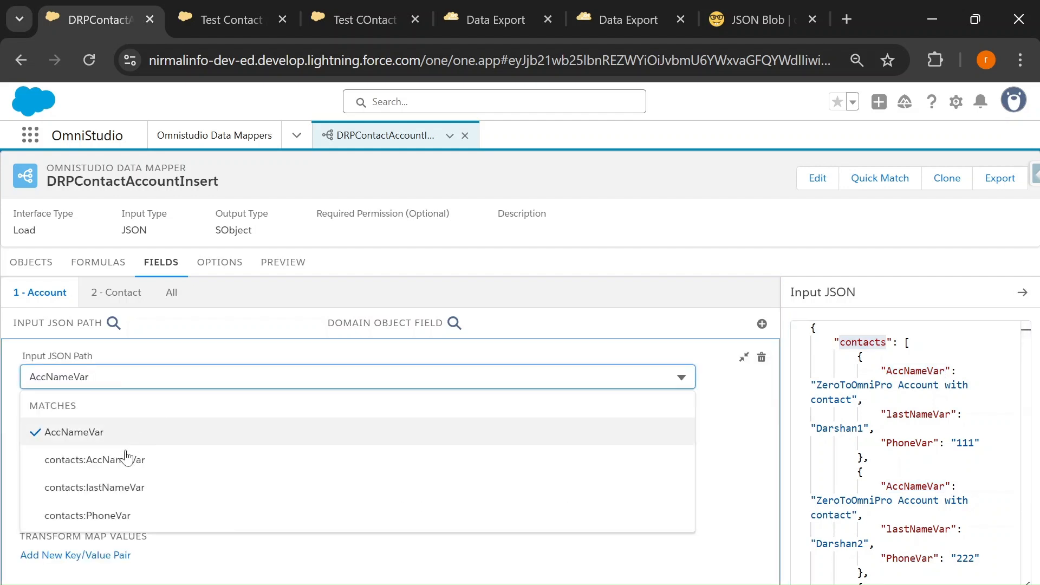
left_click(112, 462)
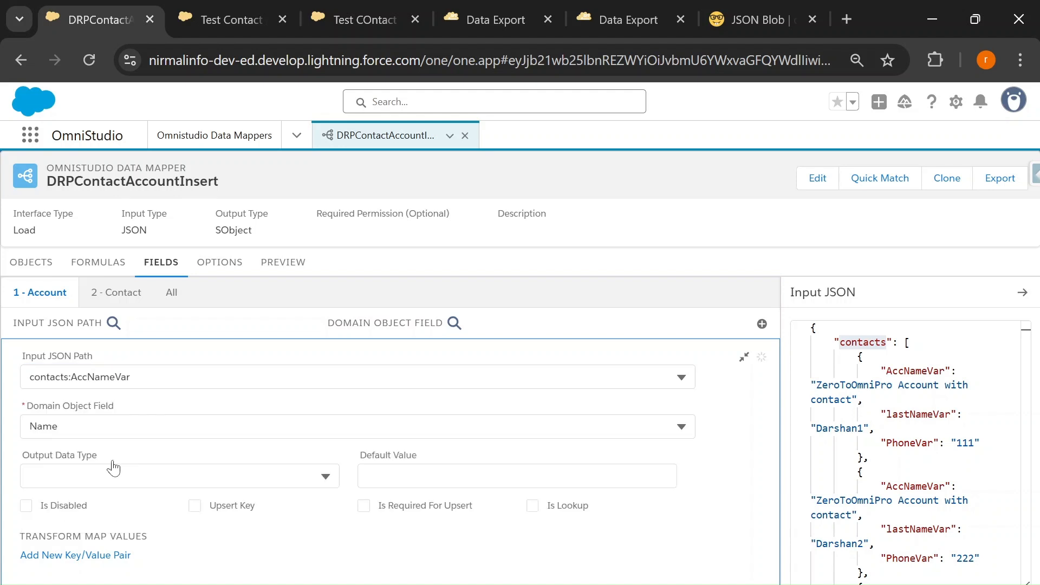
- Set the input JSON path of the Contact LastName mapping to contacts:lastNameVar
left_click(130, 300)
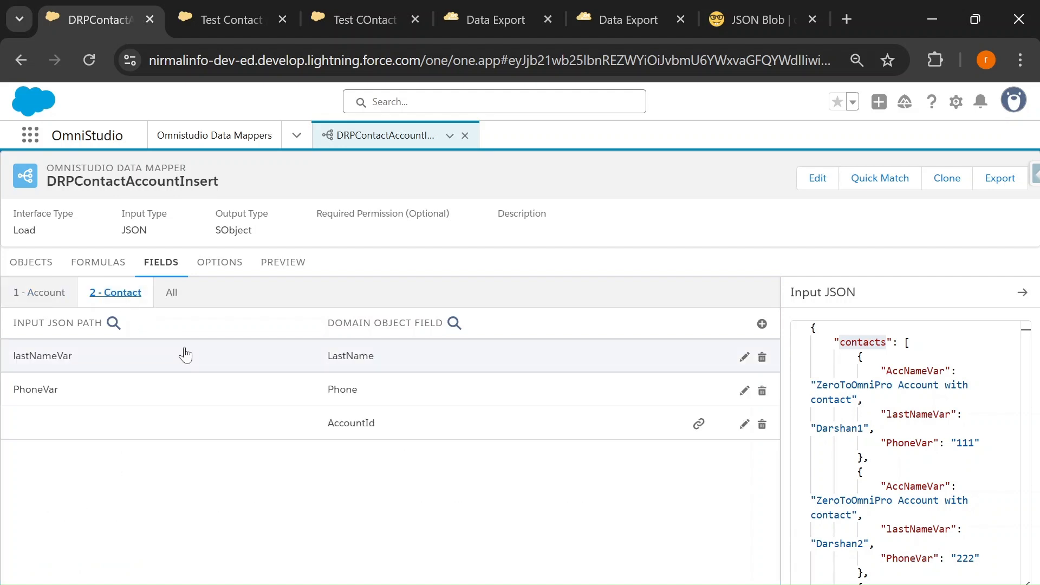
left_click(278, 365)
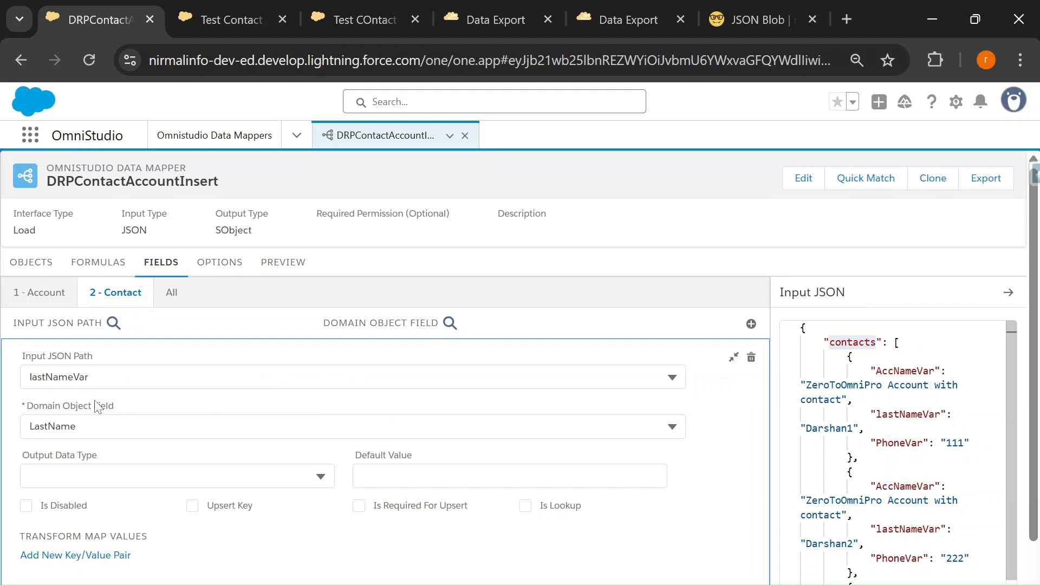
left_click(87, 378)
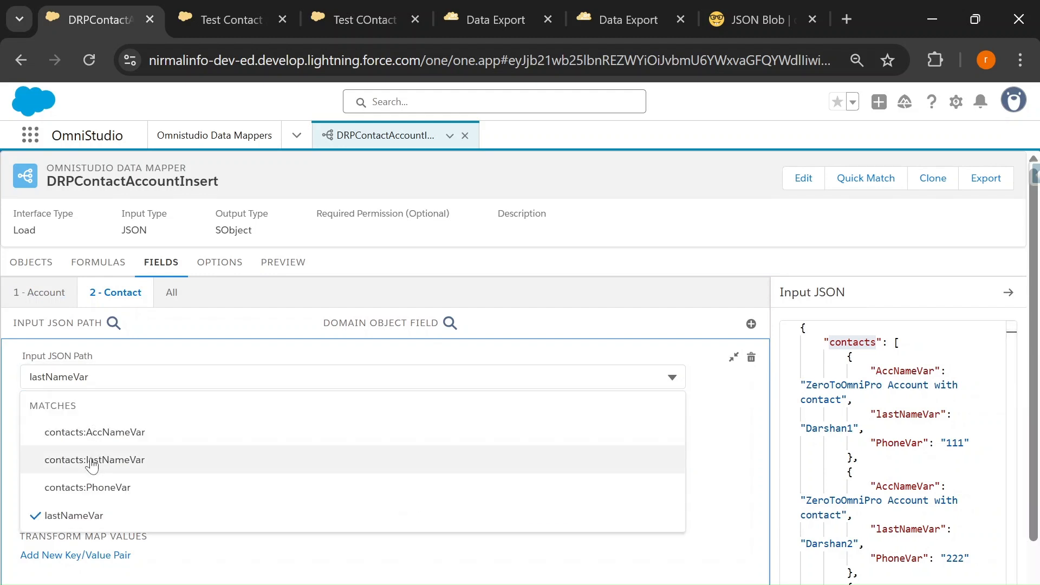
left_click(89, 461)
scroll(360, 515, "down", 1)
- Set the Contact Phone mapping's input JSON path to contacts:PhoneVar and review all field mappings together
left_click(340, 561)
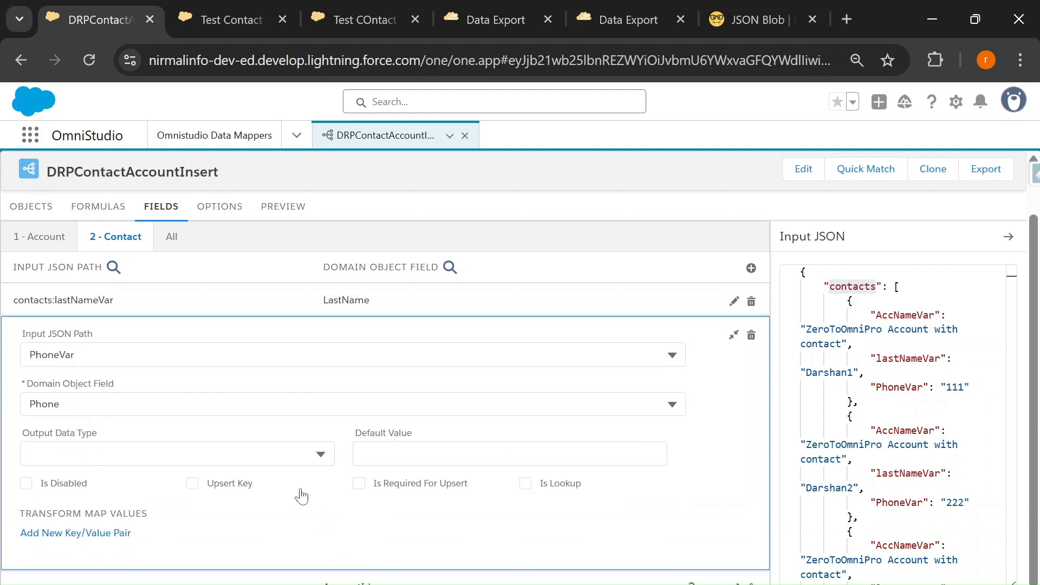
left_click(108, 355)
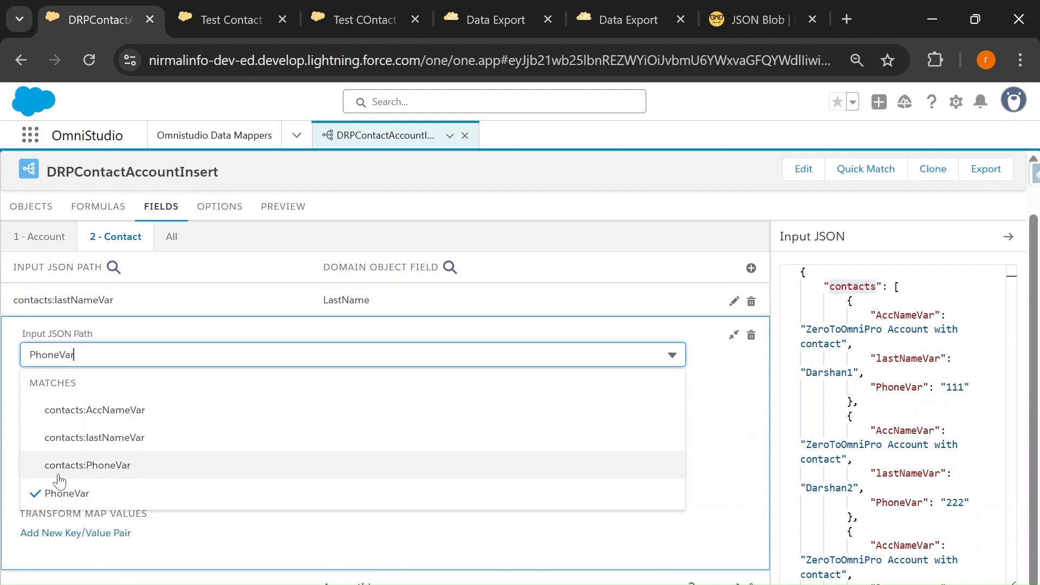
left_click(106, 470)
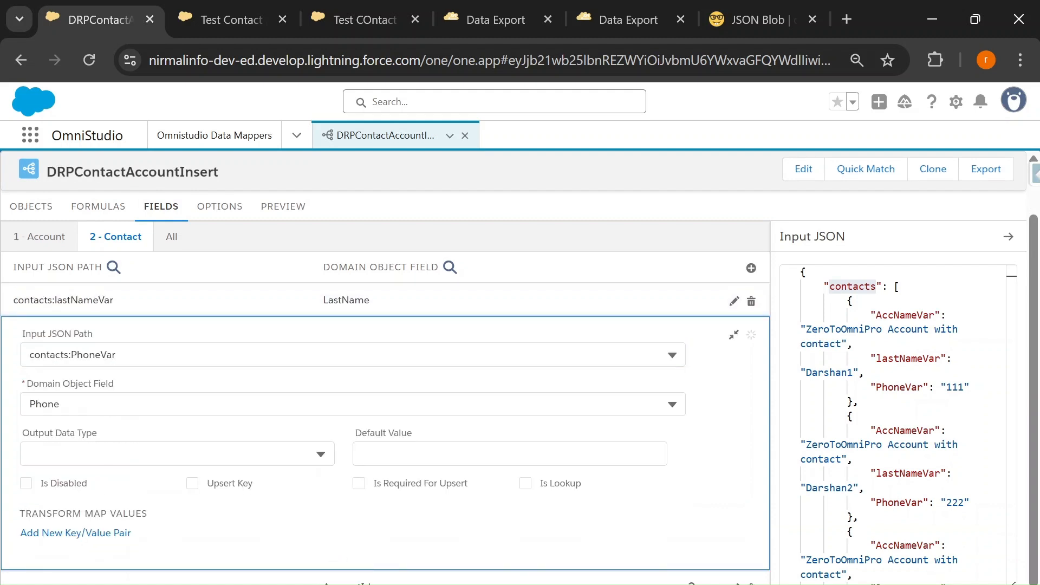
left_click(171, 237)
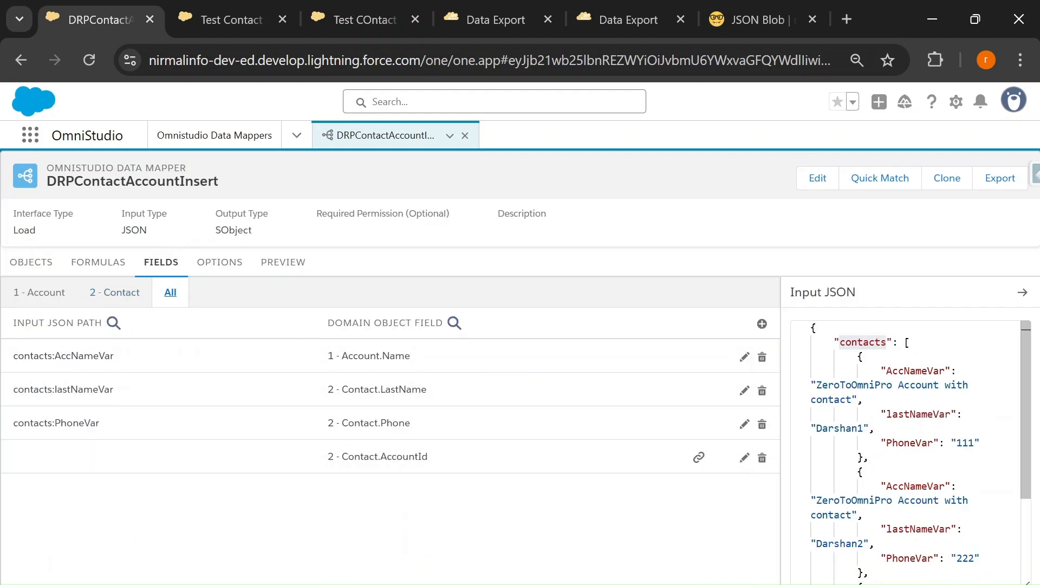
- Return to the data mapper's preview and close the two open Contact record tabs
left_click(284, 263)
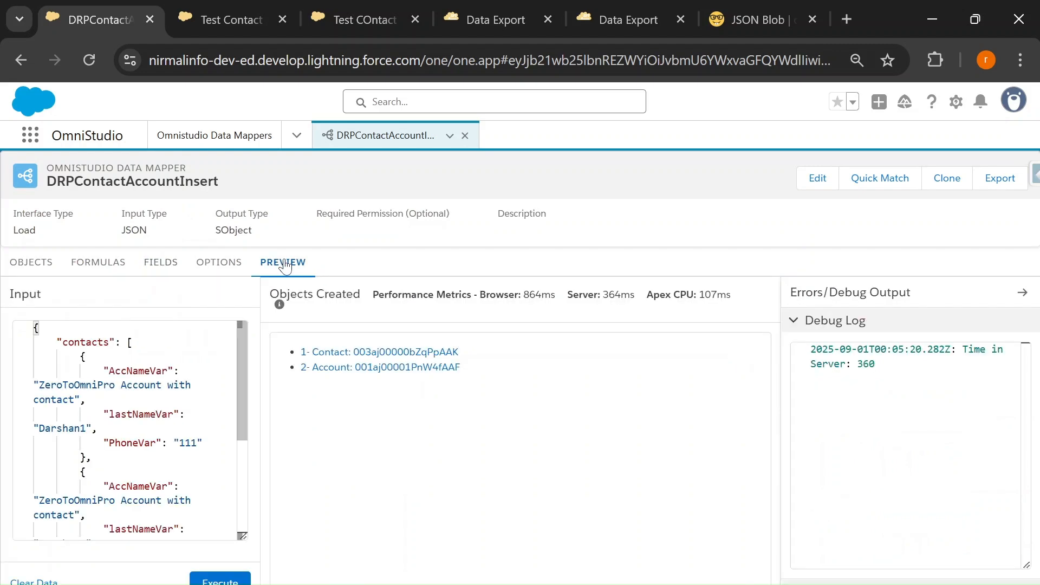
left_click(281, 21)
left_click(280, 21)
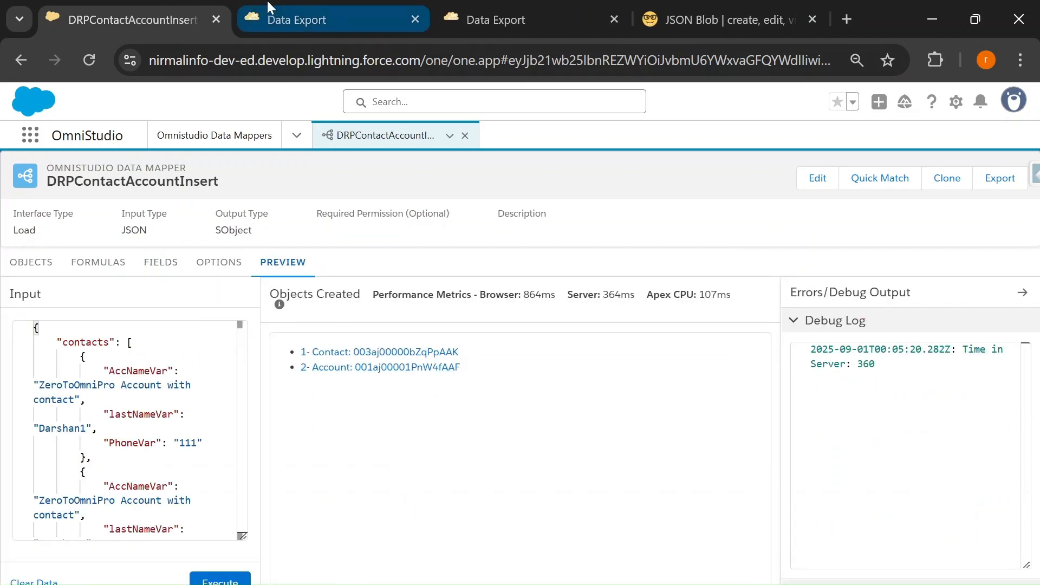
- Rerun the Contact and Account export queries for records created today in Salesforce Inspector
left_click(267, 2)
left_click(591, 207)
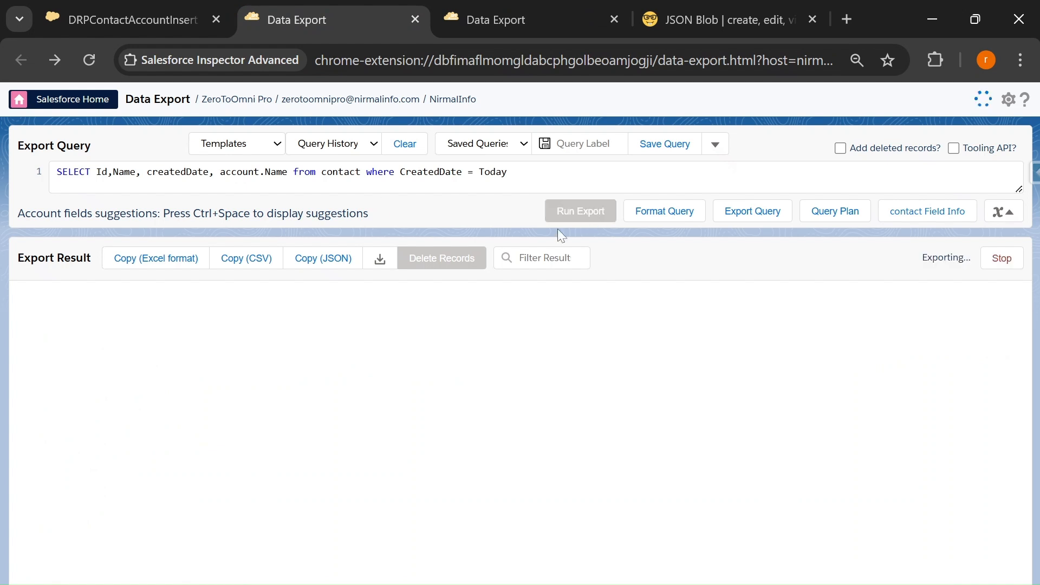
left_click(494, 8)
left_click(591, 210)
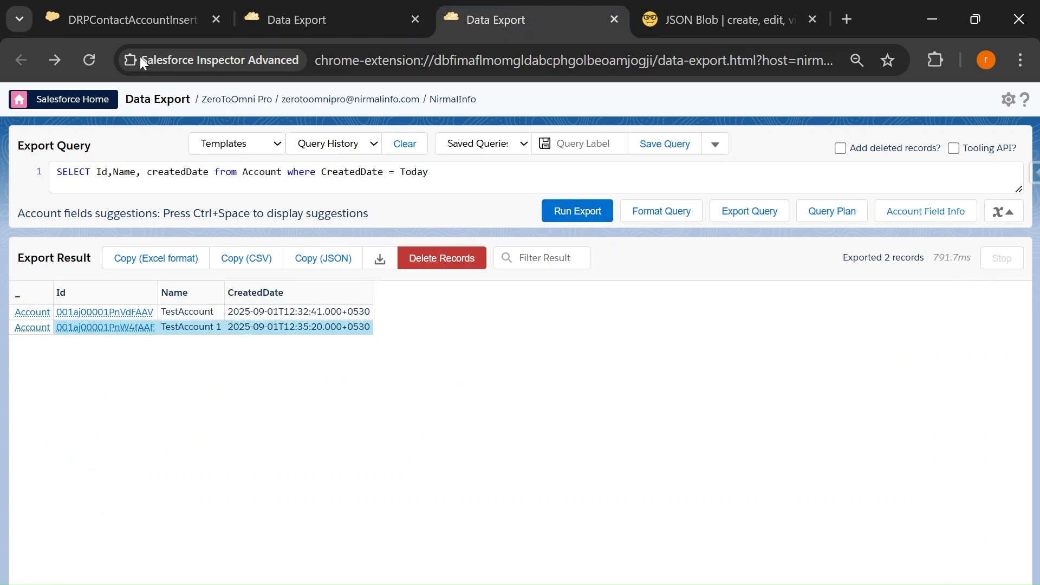
- Execute the data mapper with the three-contact input sharing one account name and check the Contact and Account records created
left_click(138, 20)
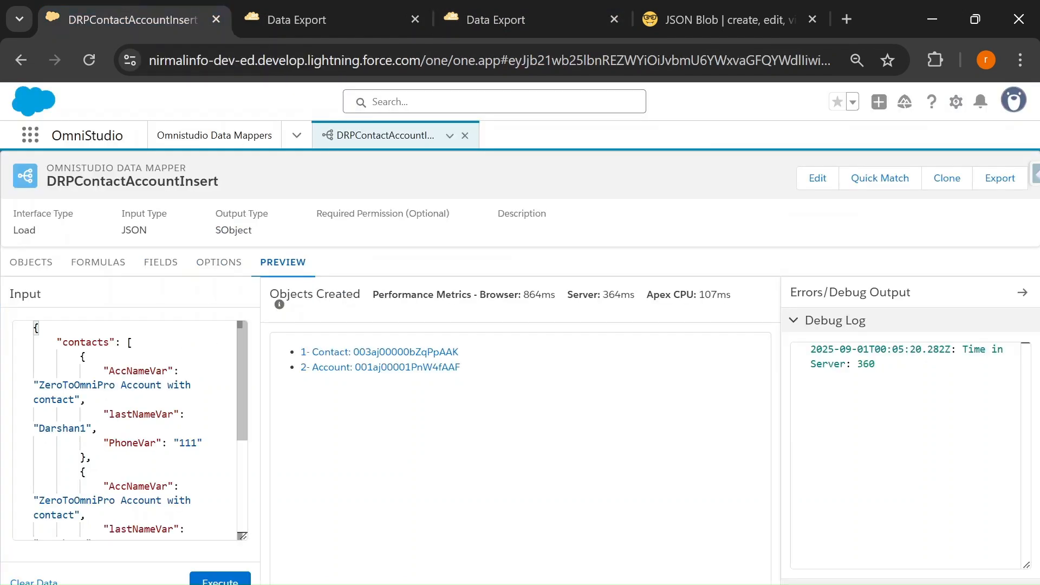
left_click_drag(34, 385, 80, 400)
scroll(130, 428, "down", 4)
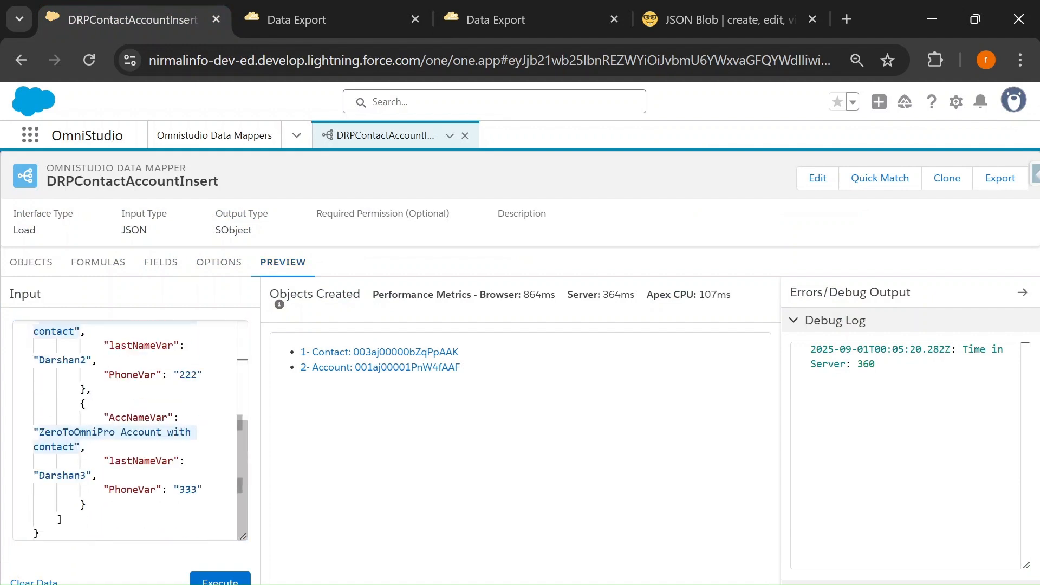
left_click(220, 581)
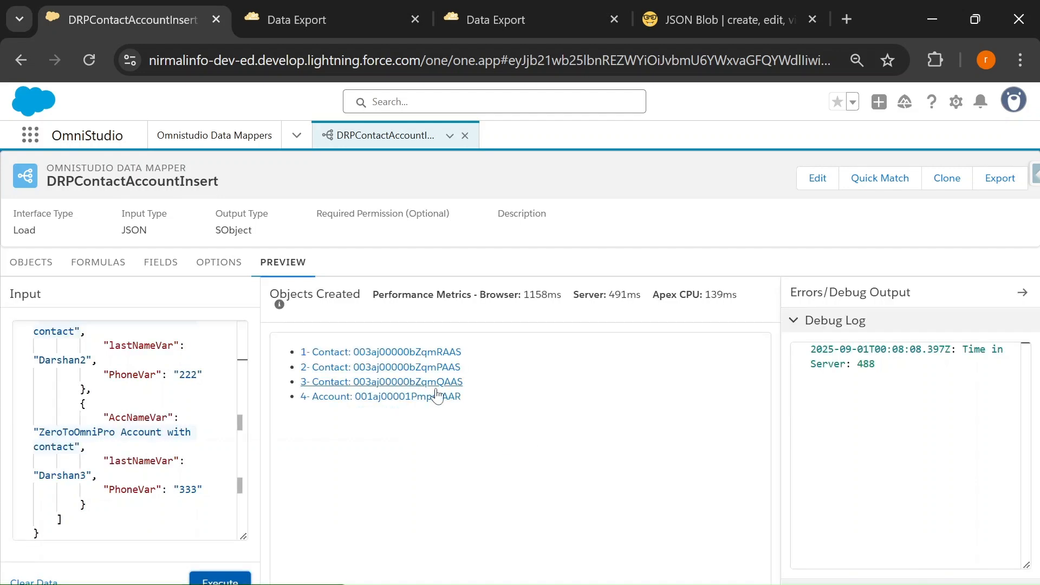
left_click_drag(473, 385, 309, 352)
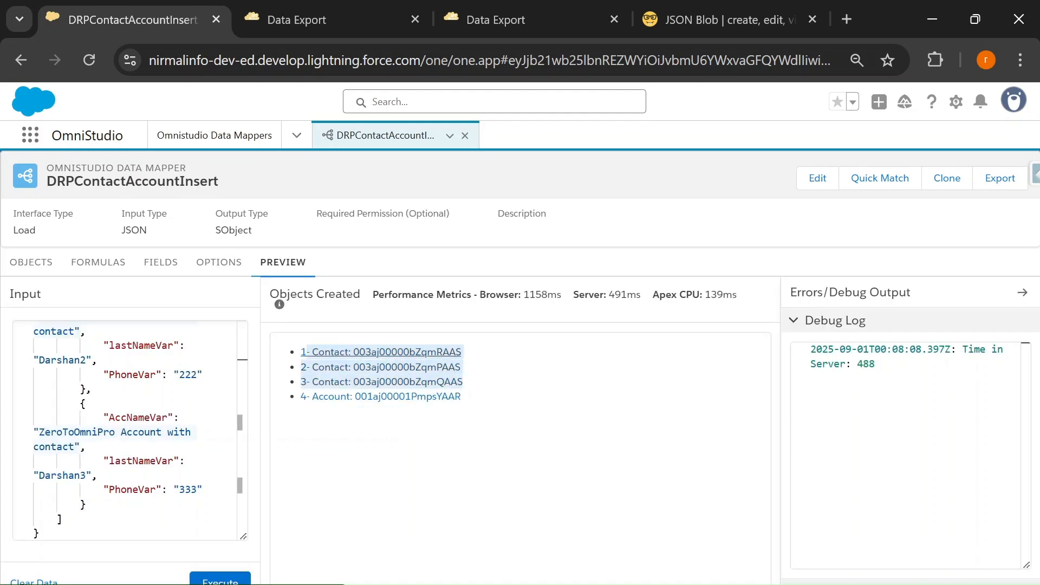
- Open the first created Contact record, then rerun today's Contact export query and compare the three new contacts' account names
left_click_drag(464, 397, 328, 404)
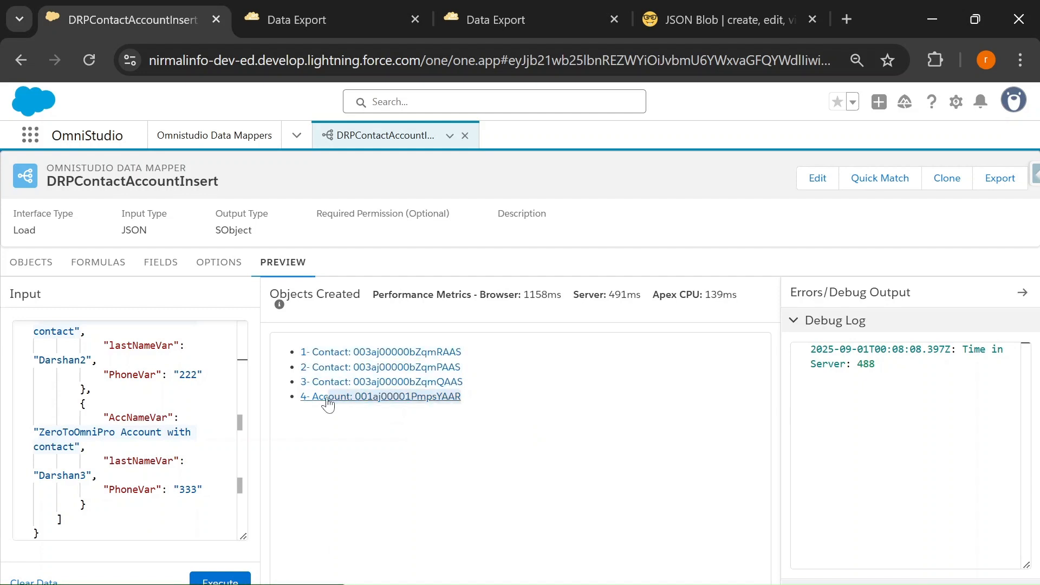
left_click(425, 352)
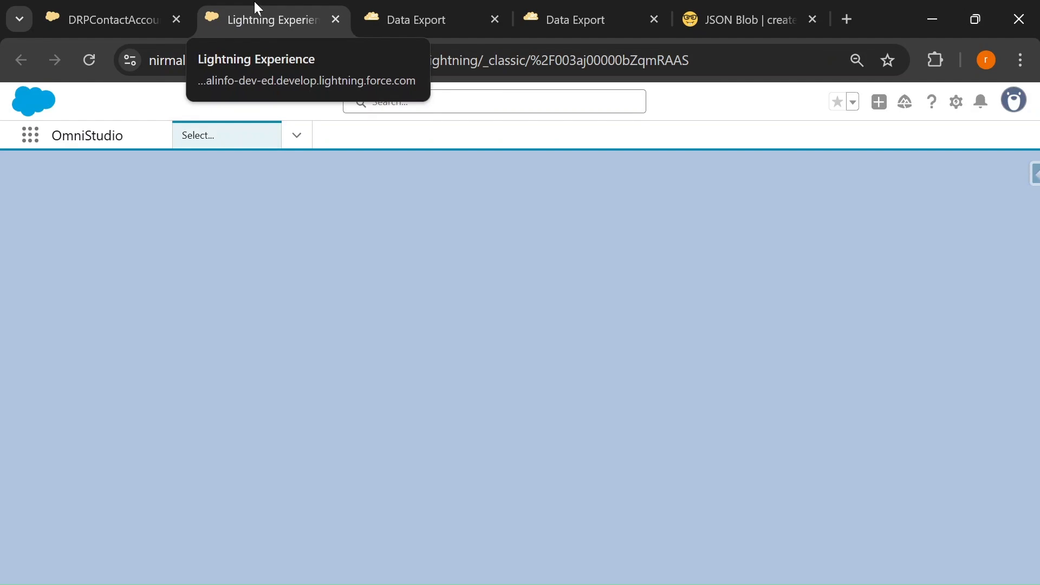
left_click(393, 10)
left_click(552, 217)
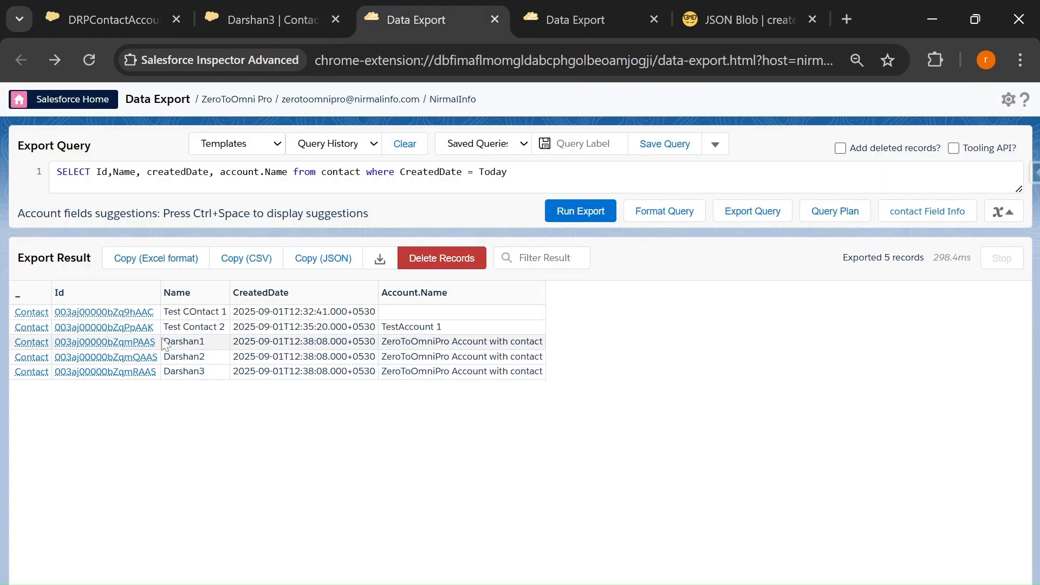
left_click_drag(164, 342, 546, 380)
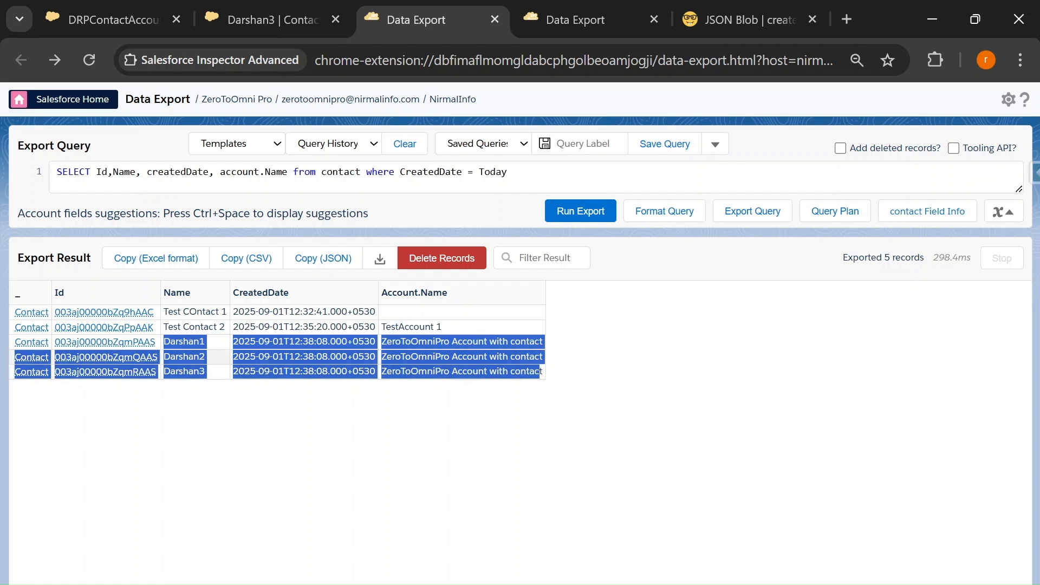
left_click(546, 379)
left_click_drag(381, 342, 546, 380)
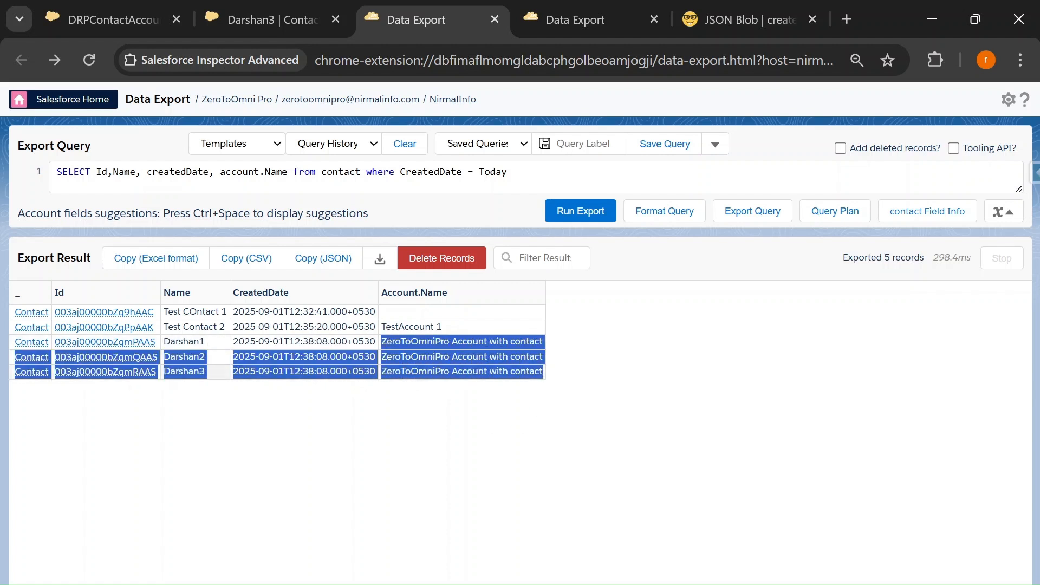
- Check the opened Contact record's account name, recheck the query results, and return to the data mapper's input JSON
left_click(318, 33)
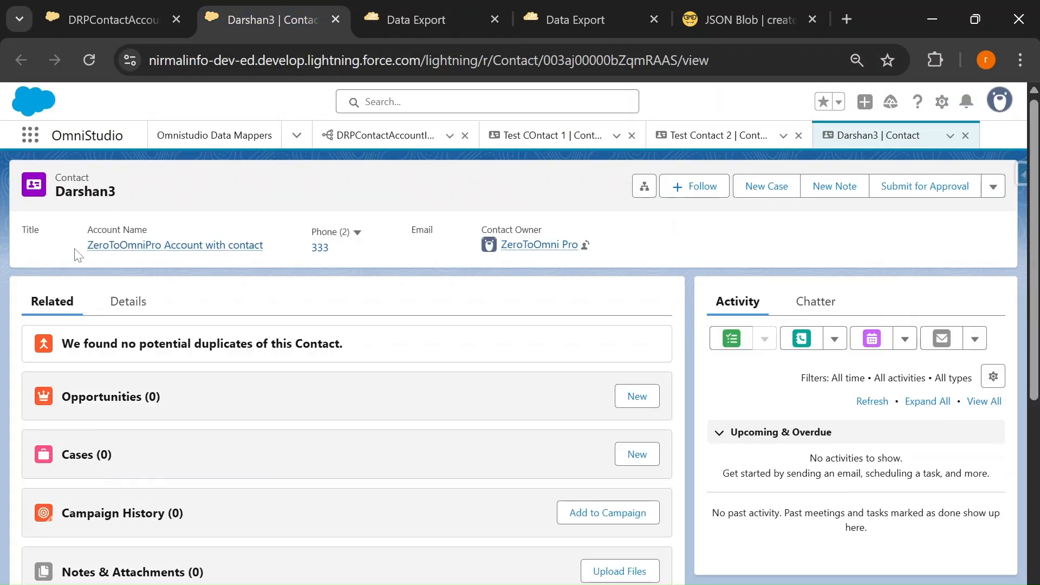
mouse_move(176, 259)
left_click(412, 19)
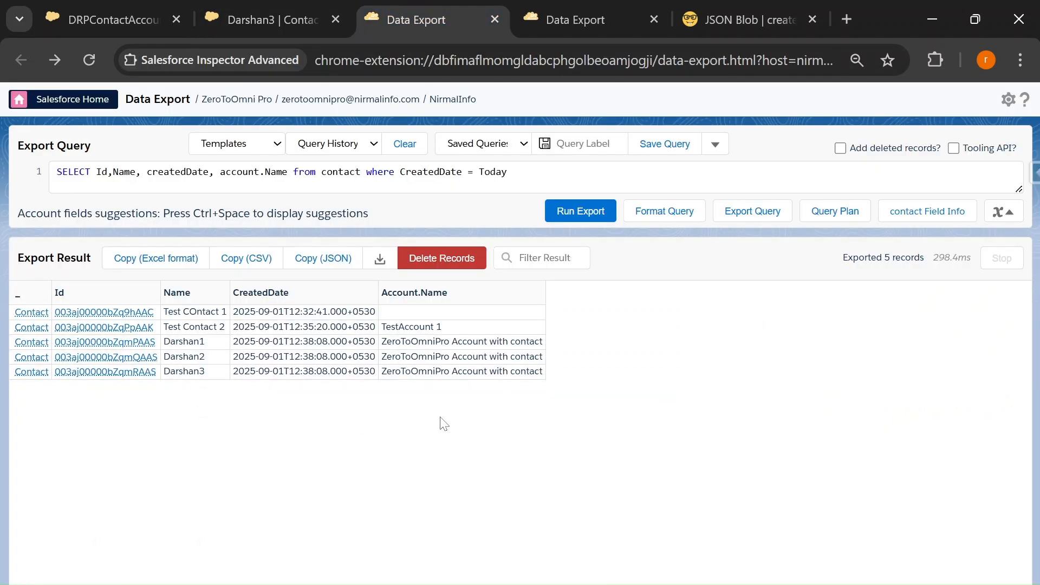
left_click(102, 7)
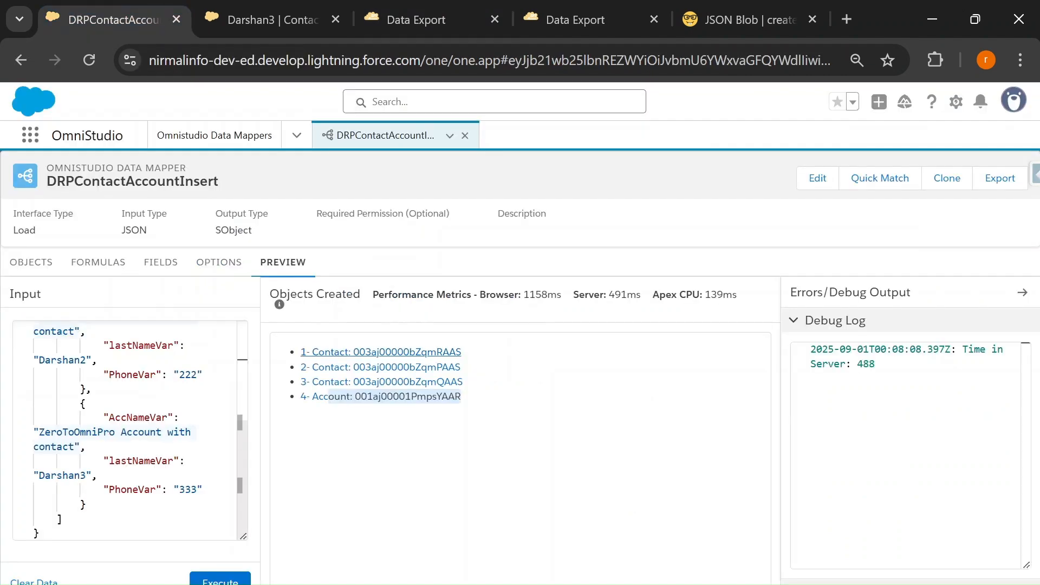
left_click(86, 400)
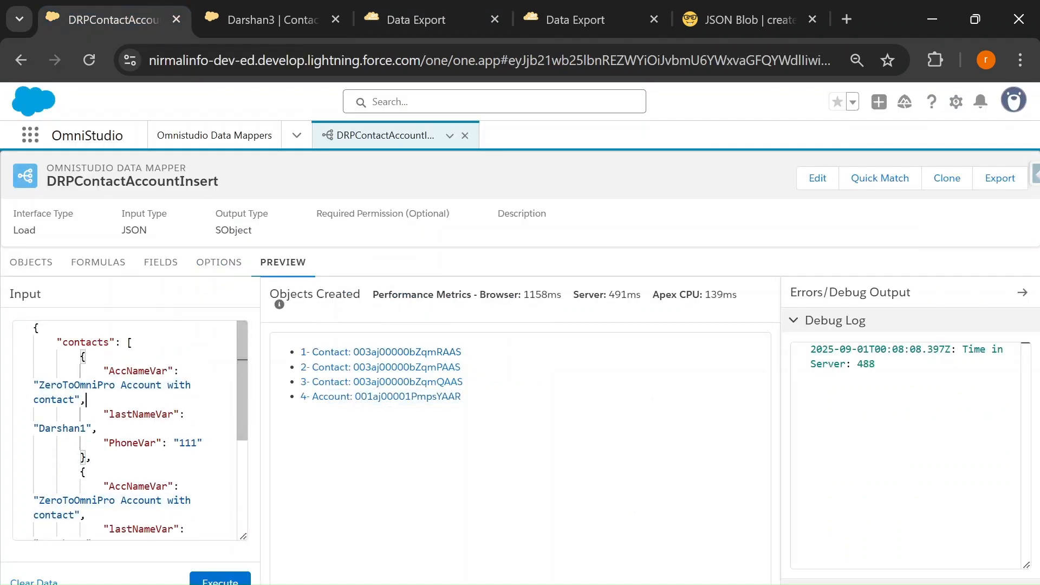
key("alt+Tab")
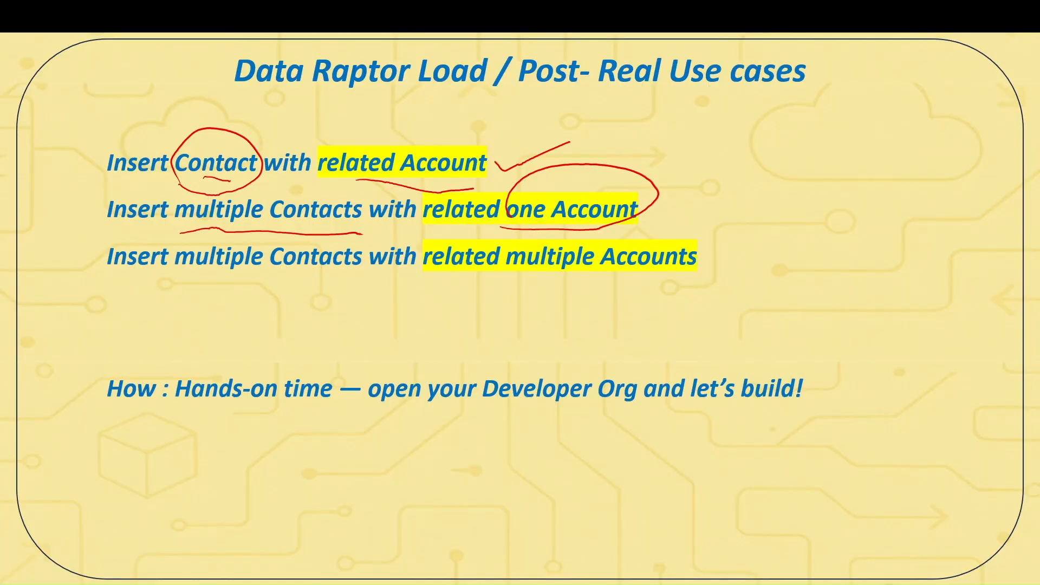
mouse_move(515, 281)
left_mouse_down()
mouse_move(655, 282)
mouse_move(631, 224)
mouse_move(508, 279)
left_mouse_up()
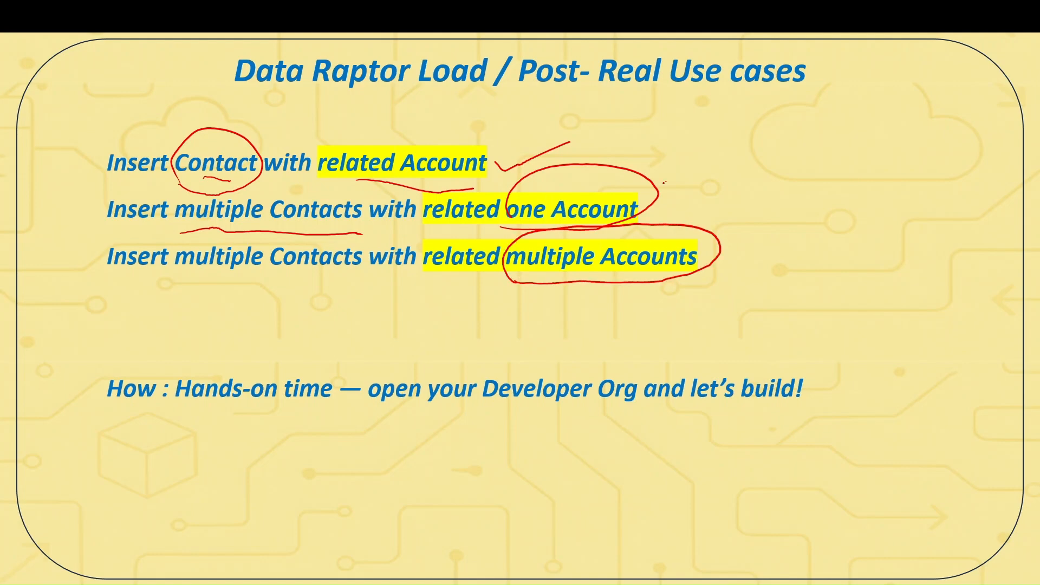
left_click_drag(664, 183, 742, 162)
left_click_drag(217, 280, 317, 280)
left_click_drag(741, 259, 796, 234)
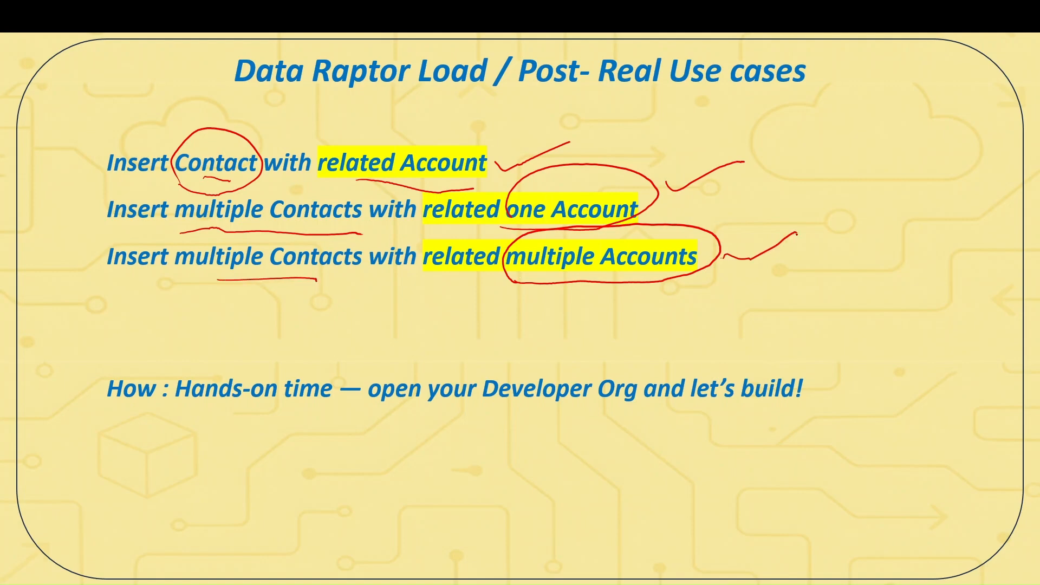
key("alt+Tab")
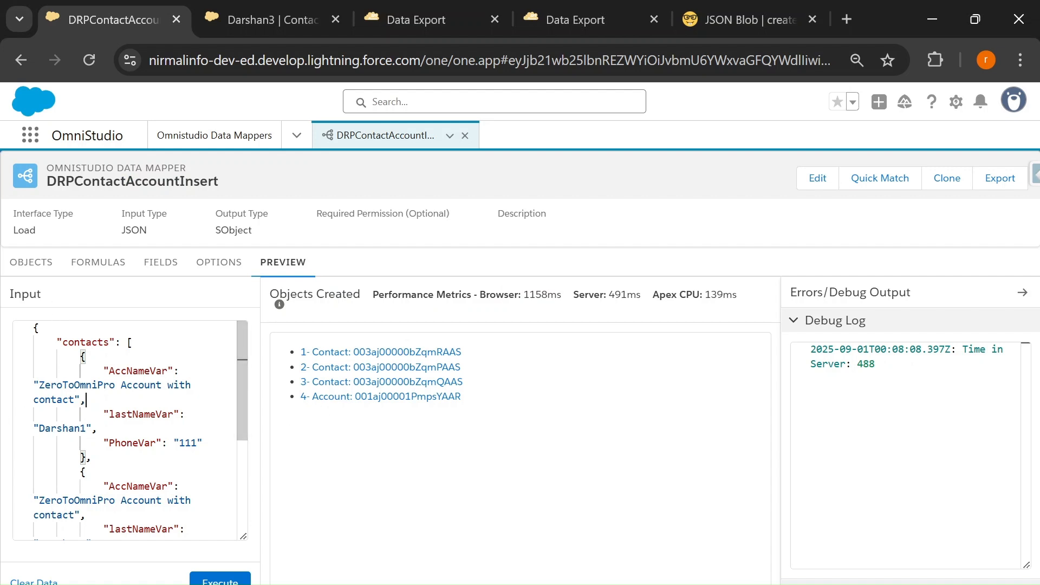
- Review the Account field mapping of the data mapper and return to its preview
left_click(20, 266)
left_click(160, 262)
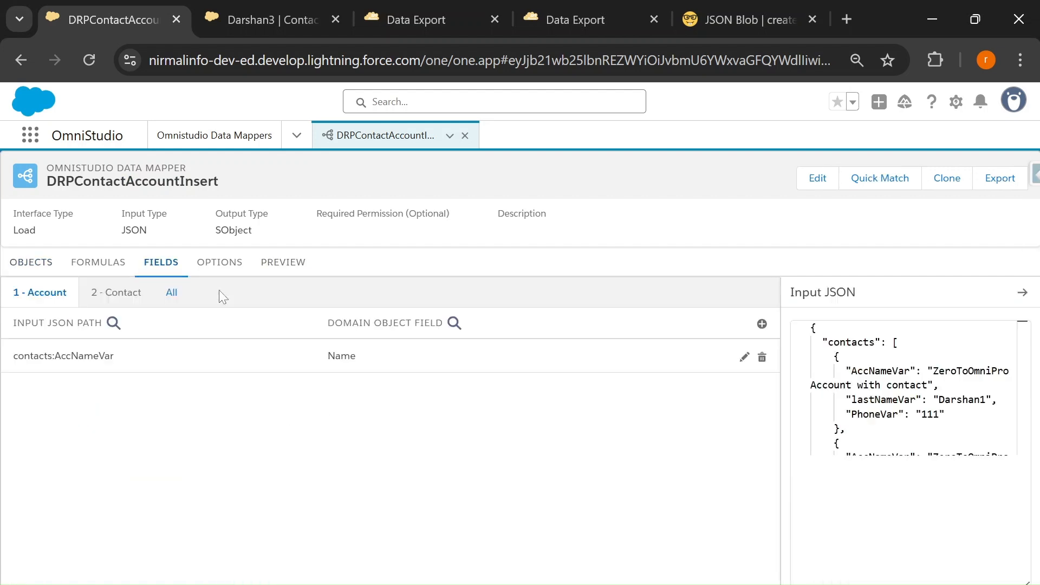
left_click(274, 262)
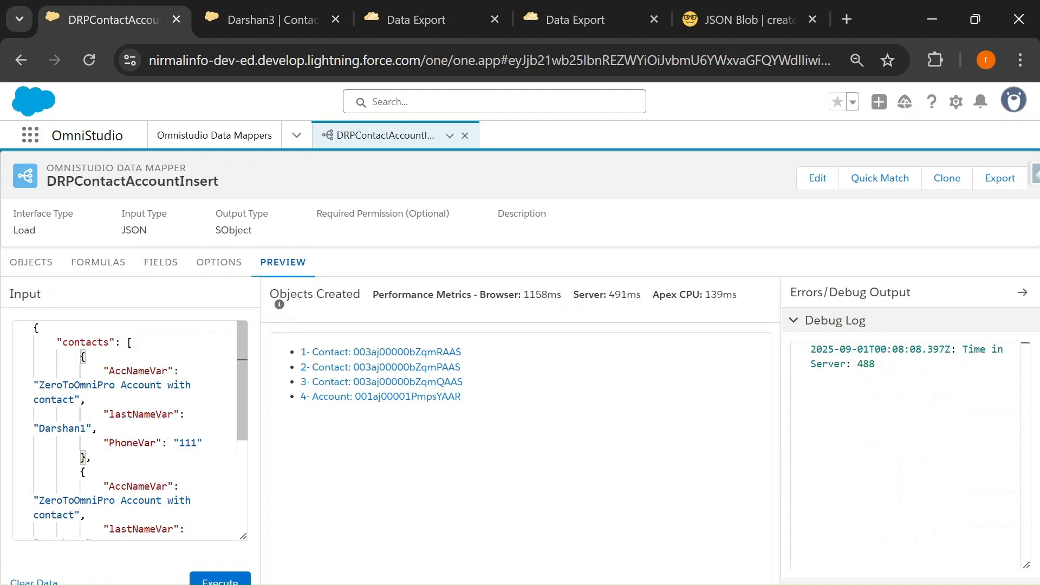
- In the input JSON, set the first contact's AccNameVar to ZeroToOmniPro 1 and replace its last name and phone values
left_click_drag(120, 385, 74, 399)
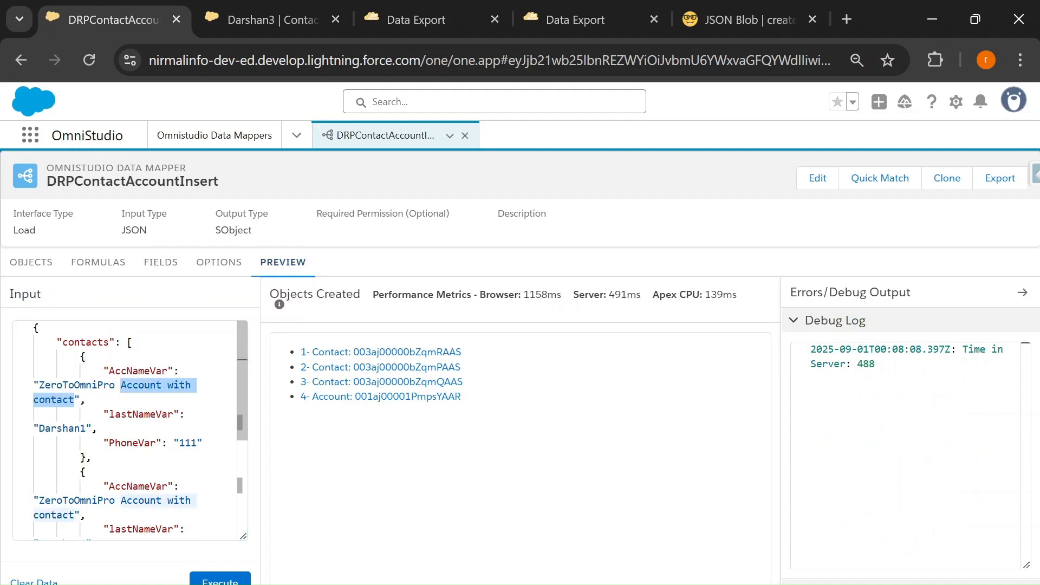
key("BackSpace")
type("1")
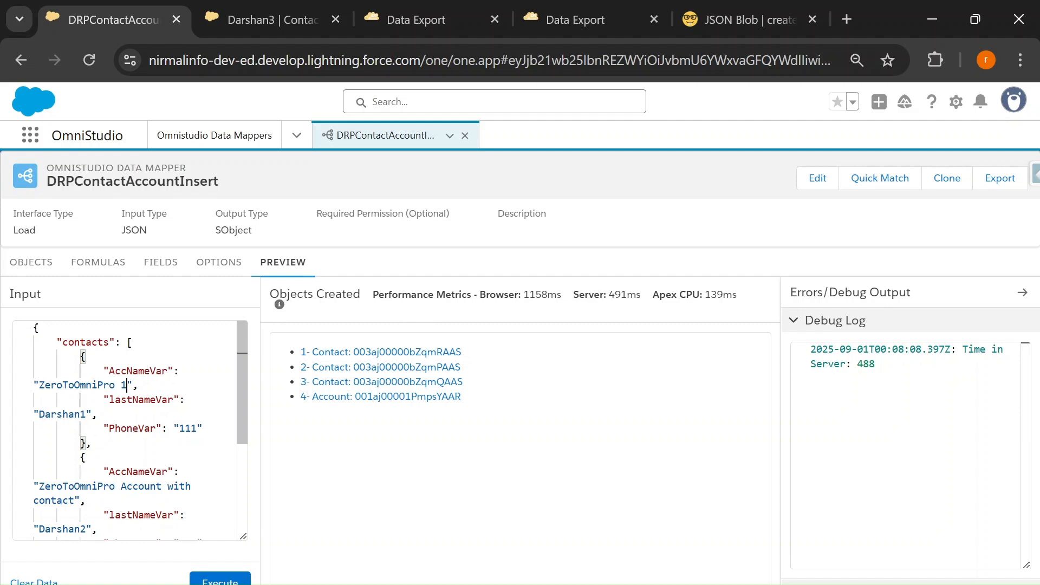
left_click_drag(45, 385, 140, 385)
left_click_drag(80, 415, 86, 414)
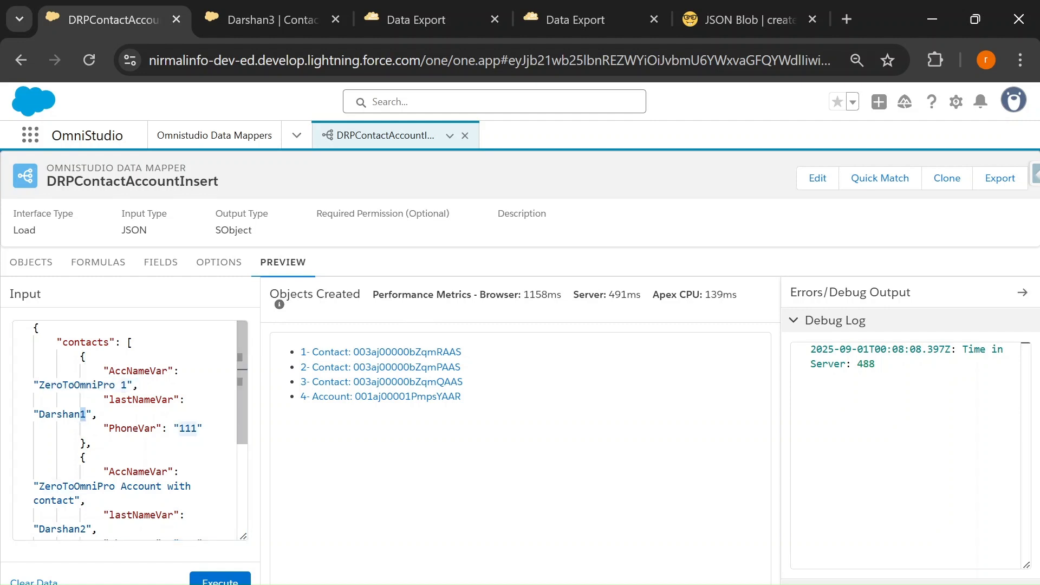
type("4")
scroll(125, 431, "down", 1)
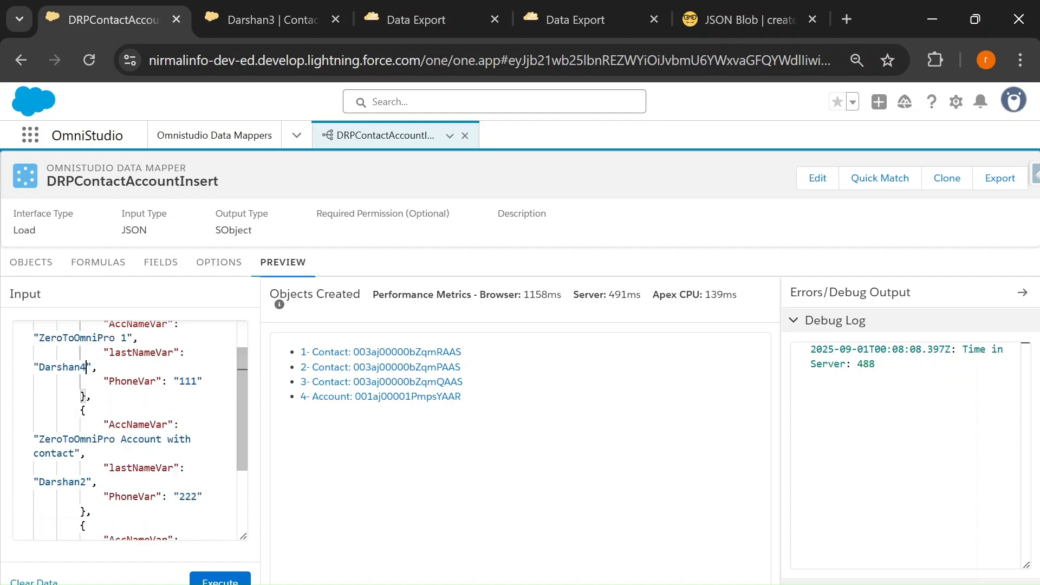
double_click(187, 381)
type("444")
- Set the second contact's AccNameVar to ZeroToOmniPro 2 and replace its last name and phone values
left_click_drag(74, 453, 120, 438)
type("2")
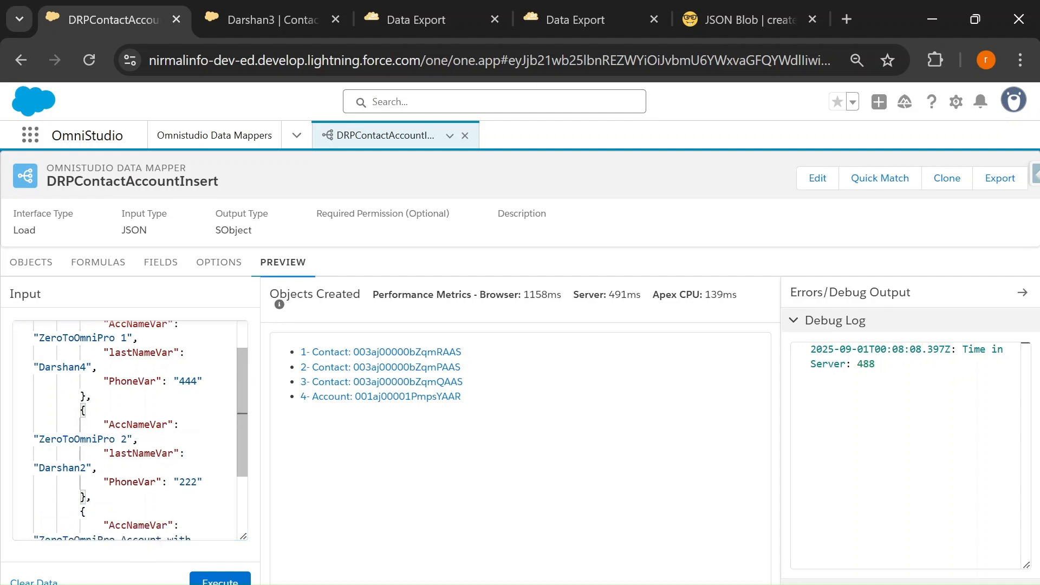
scroll(83, 410, "down", 2)
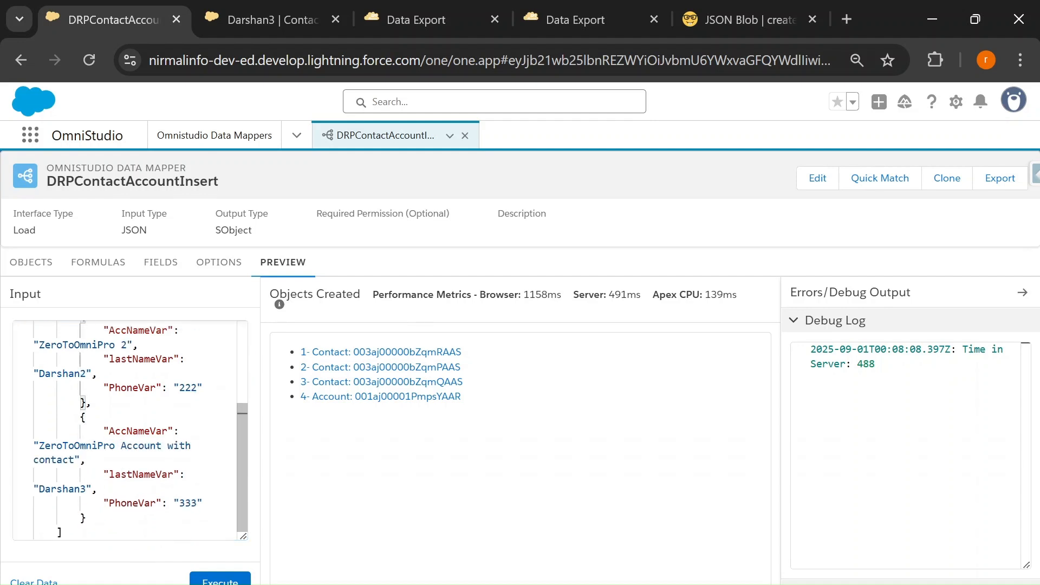
left_click(86, 374)
key("BackSpace")
type("5")
double_click(188, 387)
type("555")
- Set the third contact's AccNameVar to ZeroToOmniPro 3 with a new last name and phone, and review the edited JSON
left_click_drag(81, 446, 121, 446)
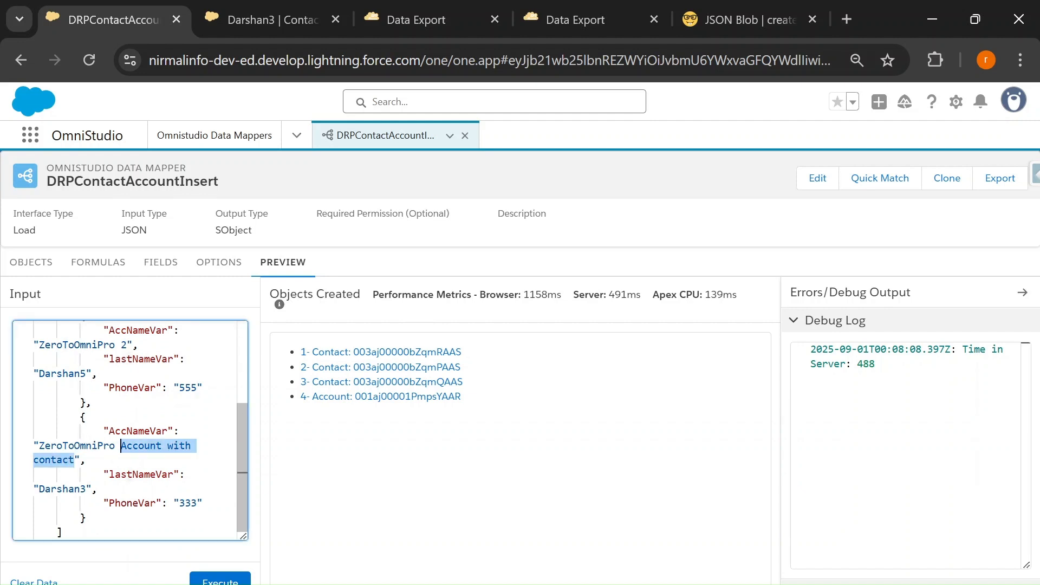
type("5")
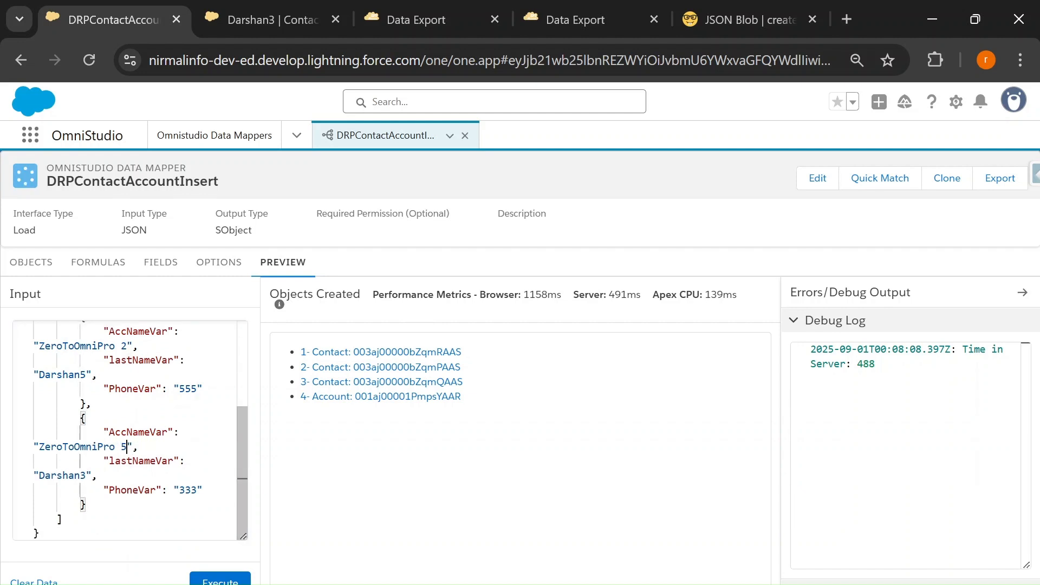
double_click(85, 475)
type("Darshan5")
left_click(127, 446)
key("BackSpace")
type("3")
double_click(188, 490)
type("444")
key("BackSpace")
key("BackSpace")
key("BackSpace")
type("666")
scroll(130, 431, "up", 3)
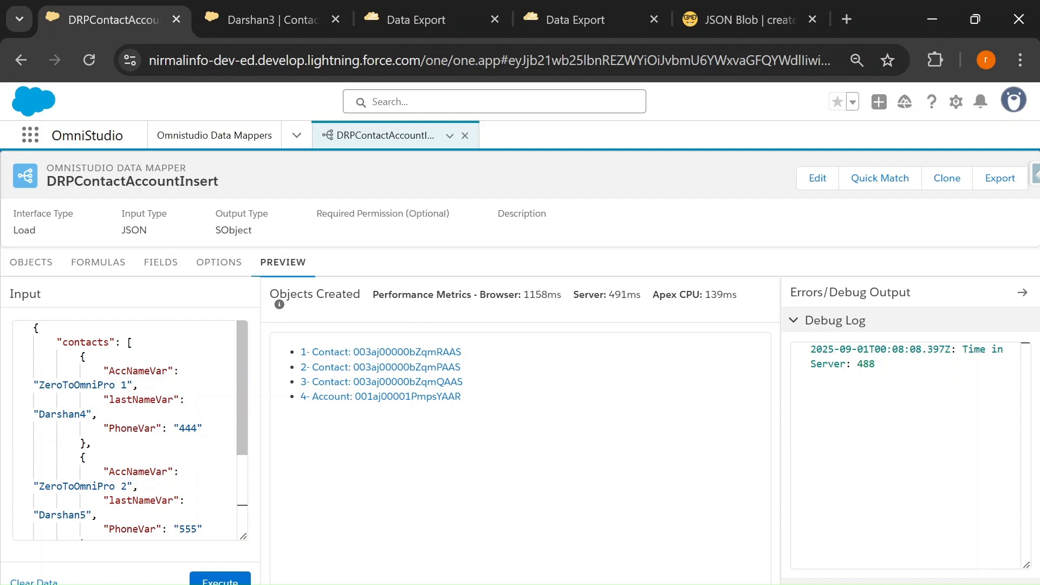
left_click_drag(39, 384, 126, 385)
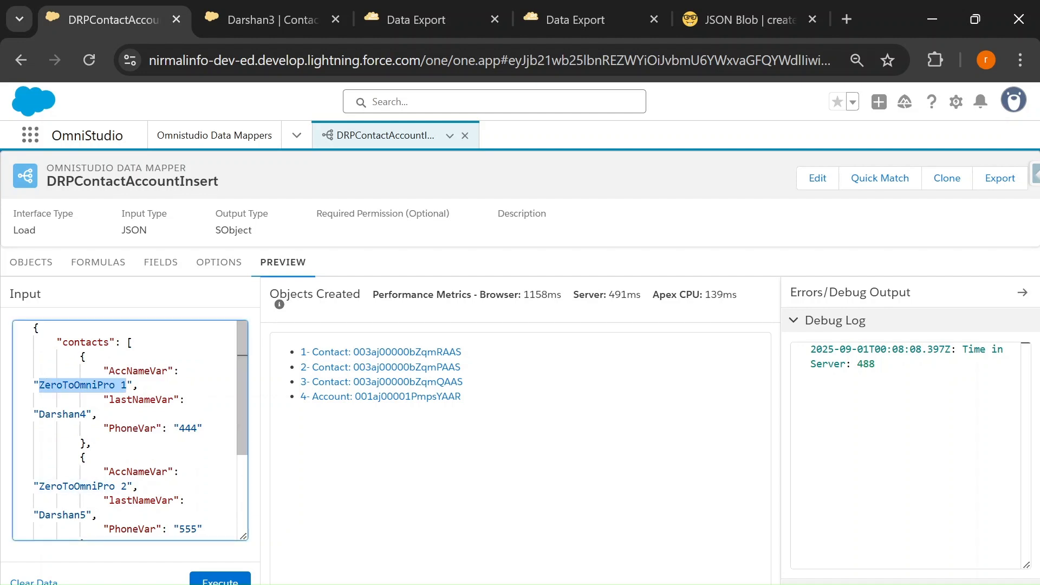
left_click_drag(126, 486, 39, 486)
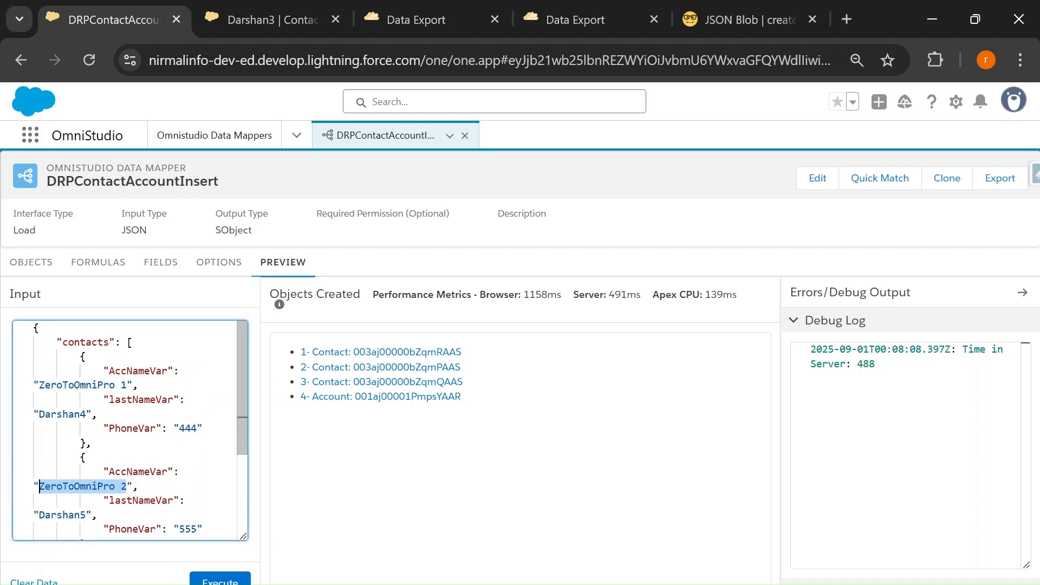
scroll(39, 486, "down", 1)
scroll(39, 439, "down", 2)
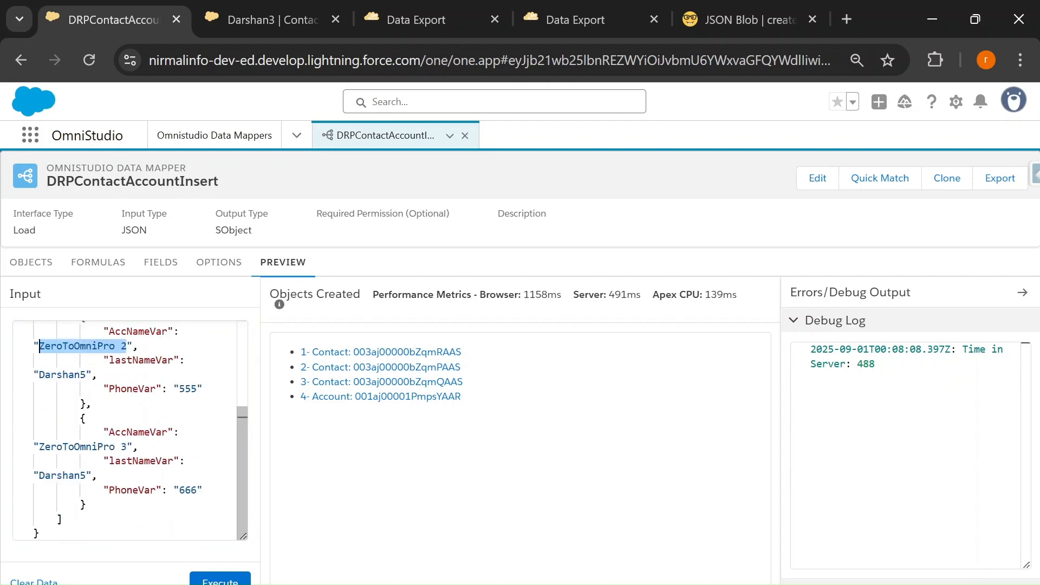
- Close the open Contact record tab and rerun today's Contact and Account export queries in Salesforce Inspector
left_click(324, 17)
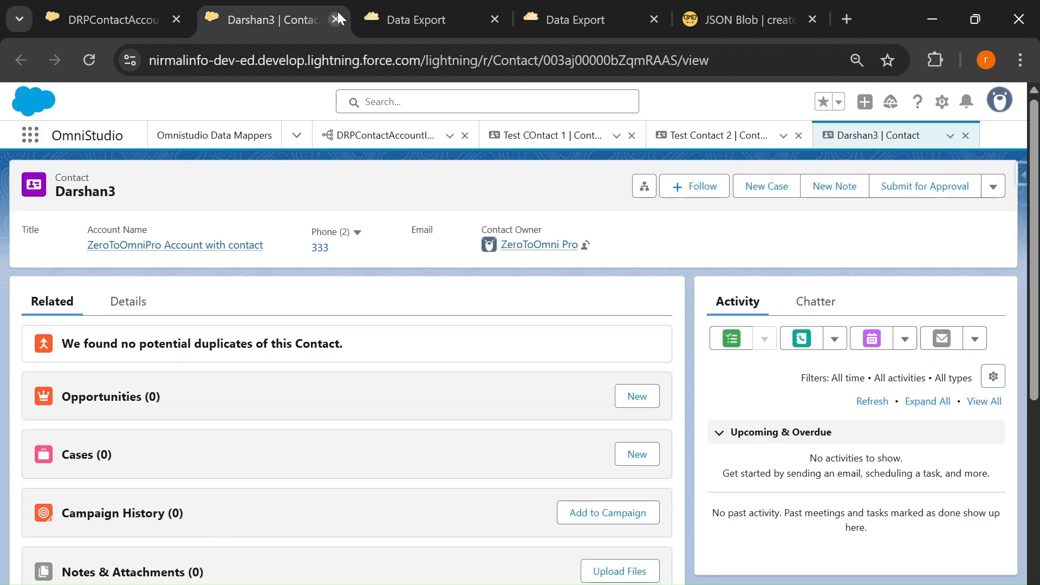
left_click(335, 19)
left_click(576, 211)
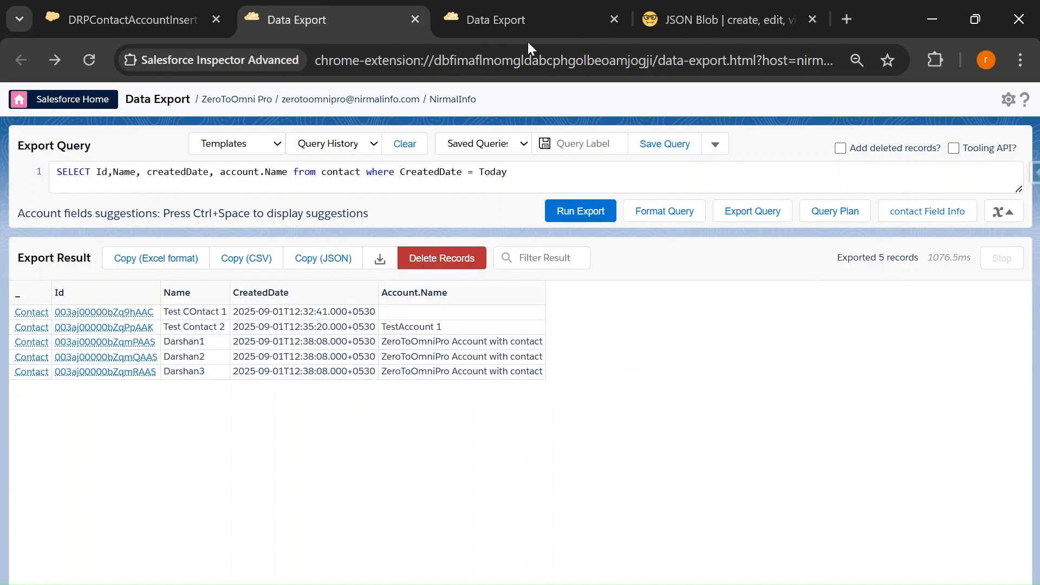
left_click(521, 21)
left_click(564, 210)
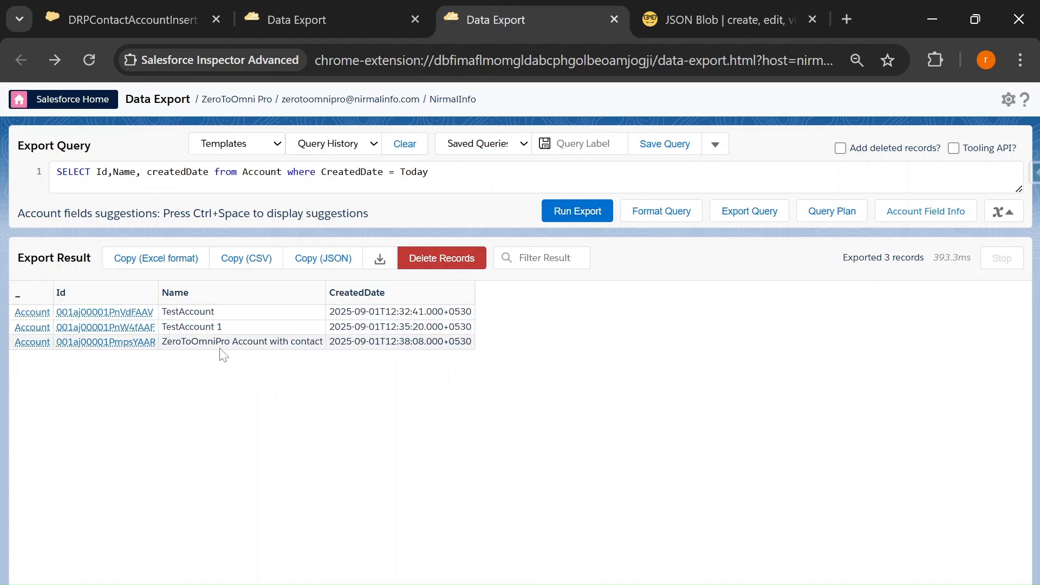
- Execute the data mapper with the three-contact, three-account input and check the Contact and Account records created
left_click(106, 8)
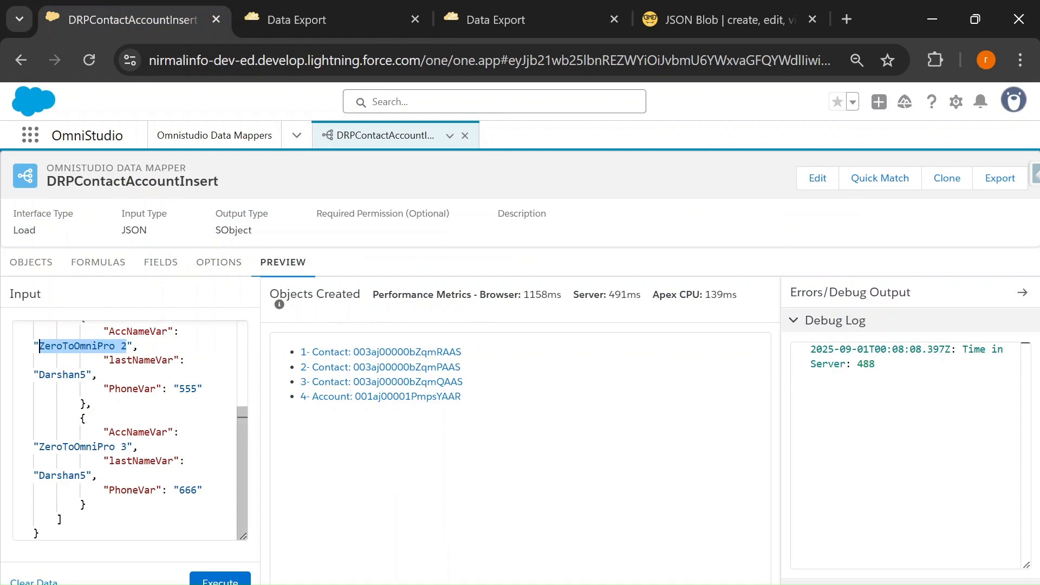
scroll(130, 430, "up", 3)
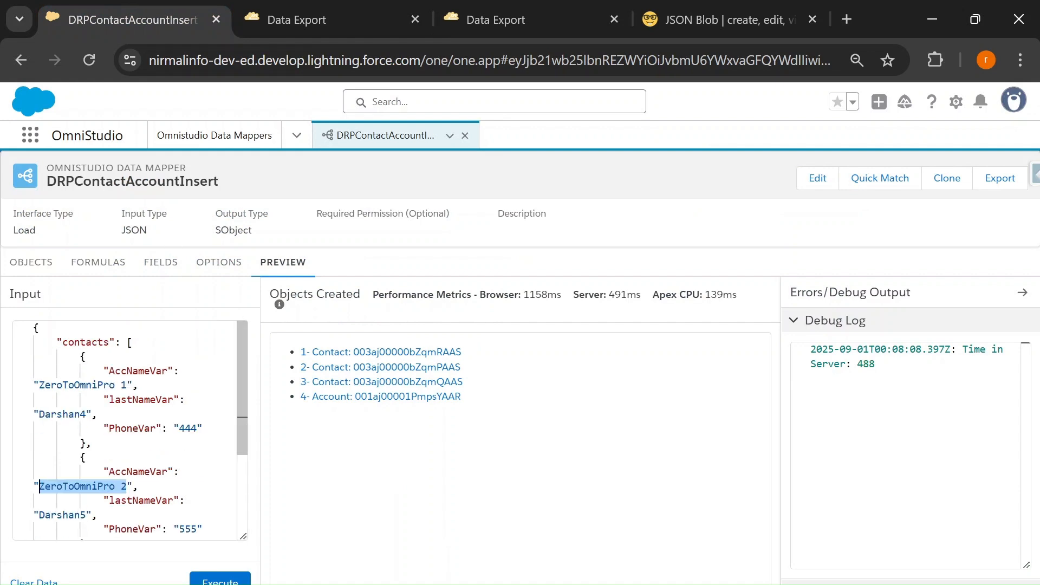
scroll(130, 431, "down", 3)
left_click(220, 580)
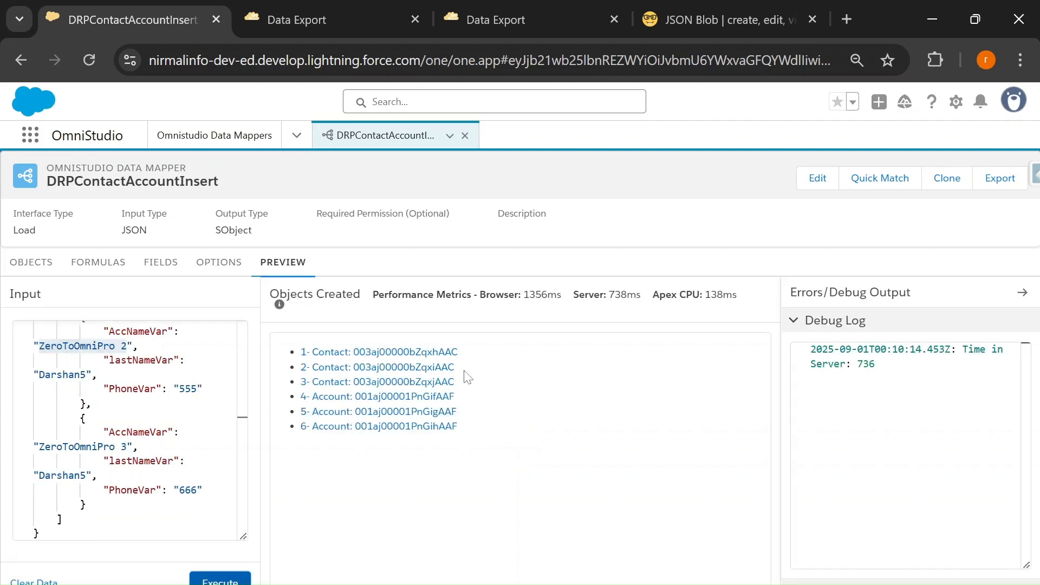
left_click_drag(477, 386, 309, 352)
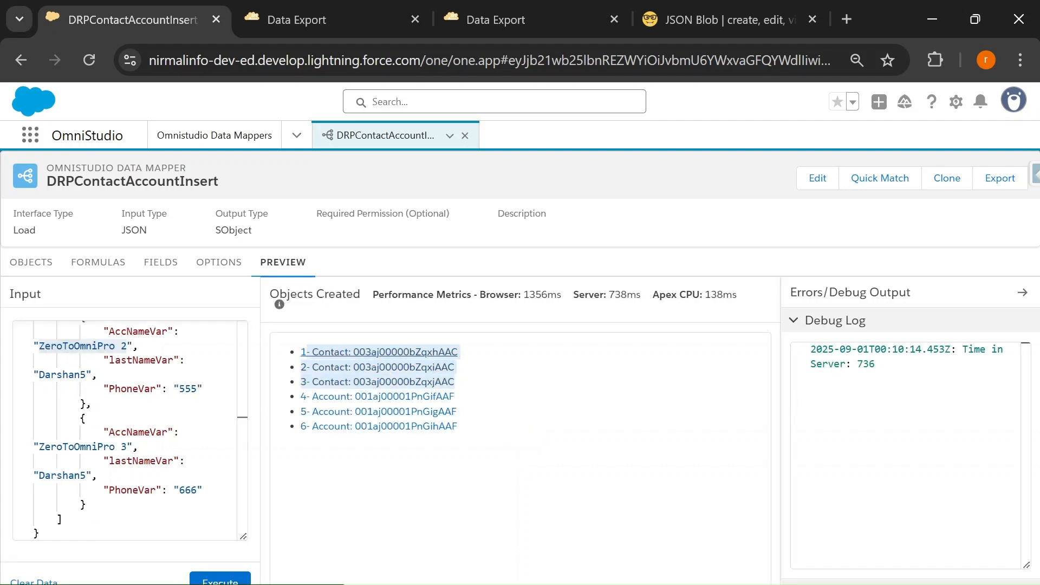
left_click_drag(472, 427, 301, 397)
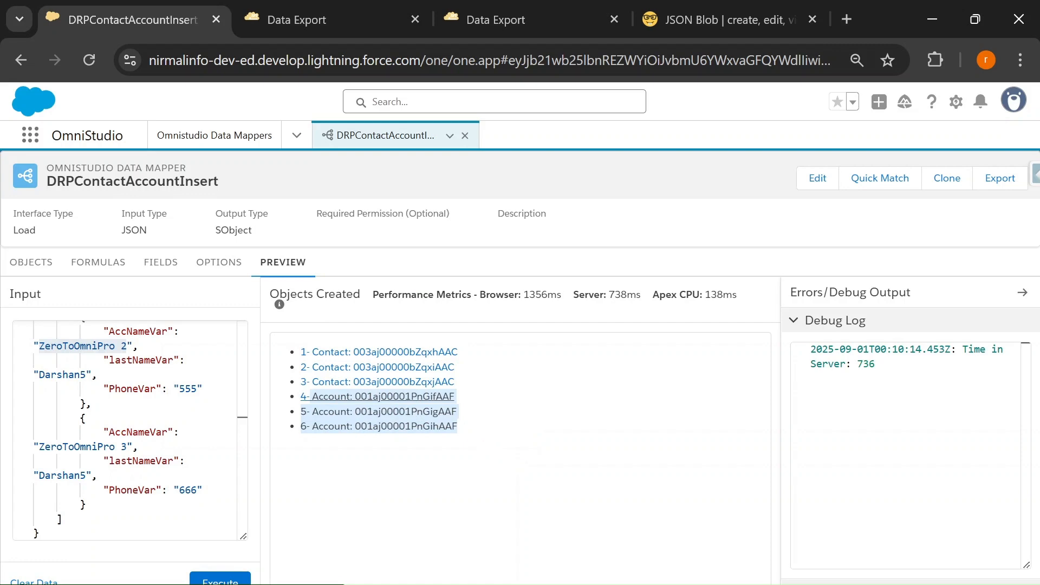
- Switch to Salesforce Inspector, rerun the export query for contacts created today, and check the new contacts' related account names
left_click(302, 11)
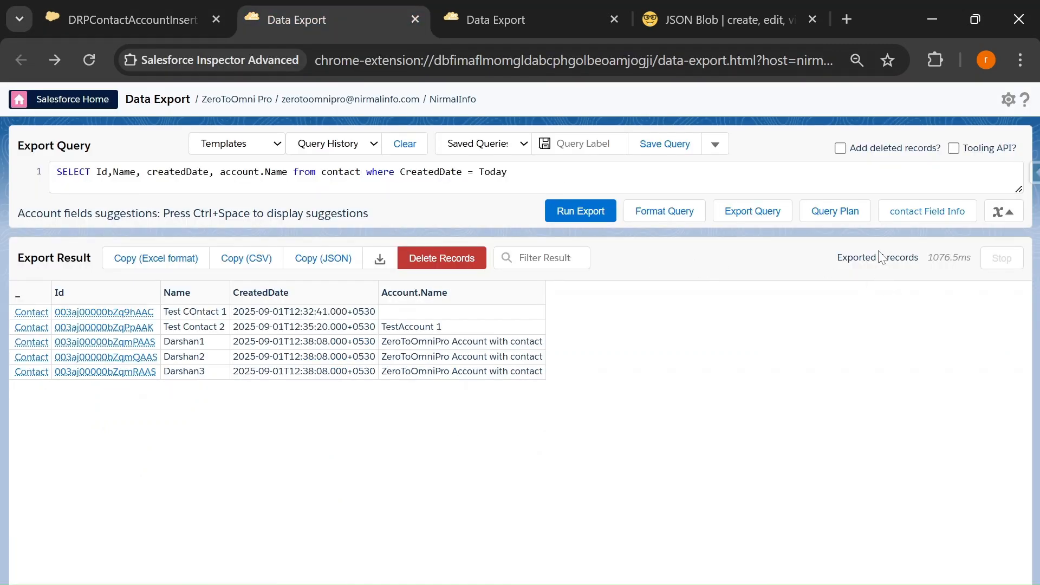
left_click_drag(879, 257, 895, 257)
left_click(574, 209)
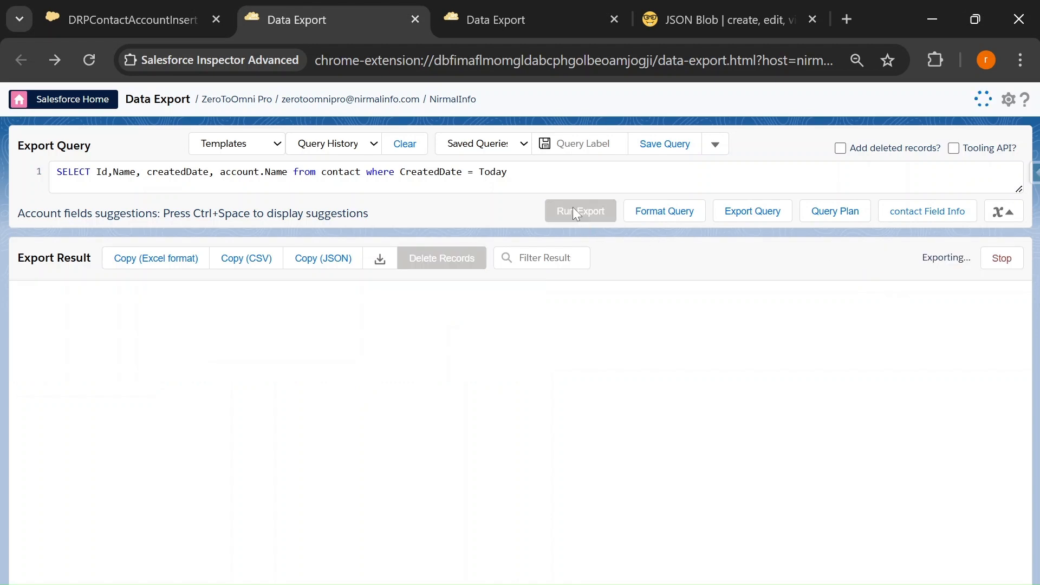
double_click(886, 258)
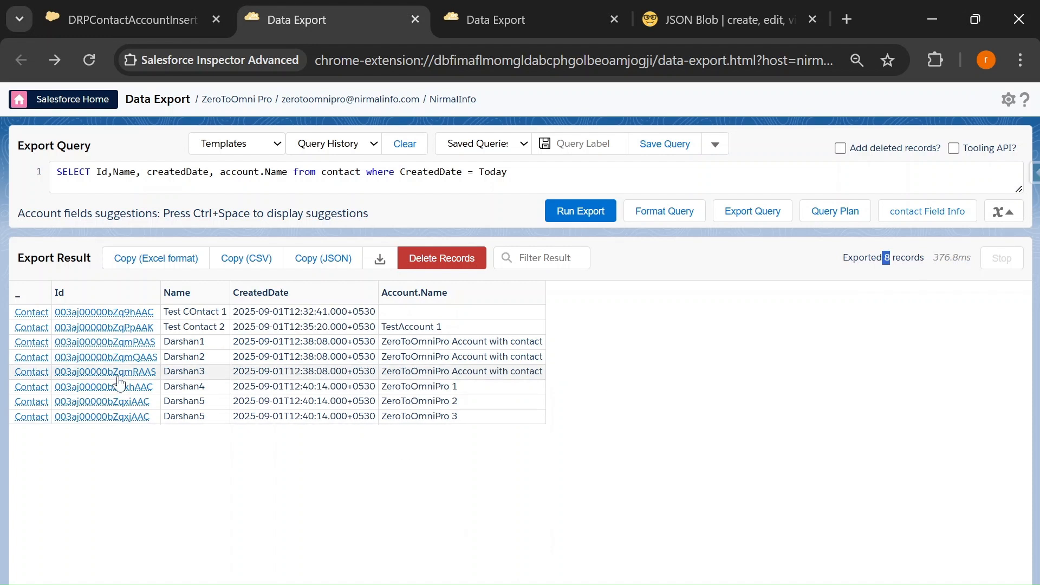
left_click_drag(163, 386, 497, 425)
left_click(302, 499)
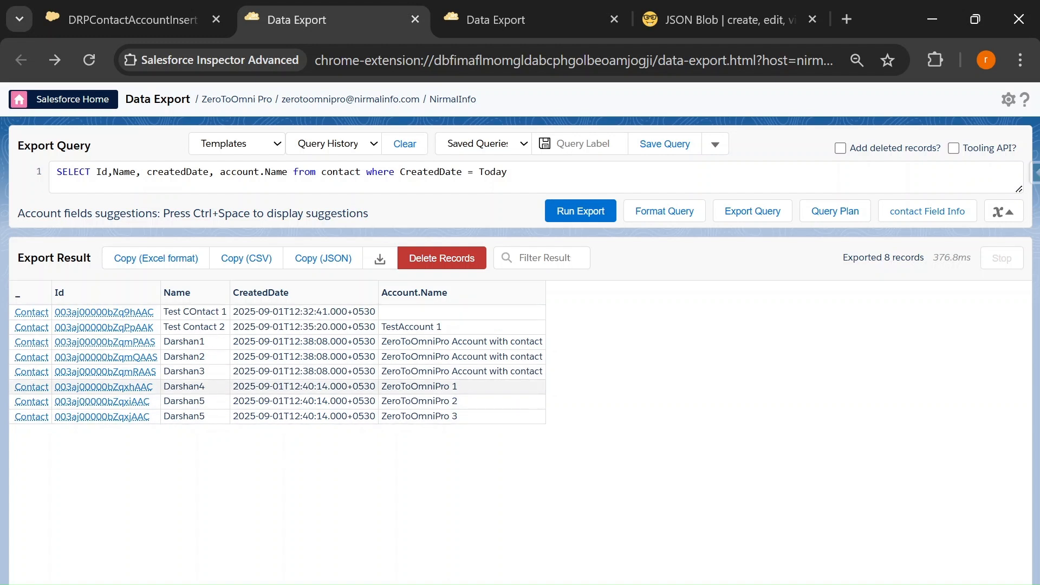
- Rerun the export query for accounts created today, check the new accounts, and compare them with the data mapper's input JSON
left_click(477, 20)
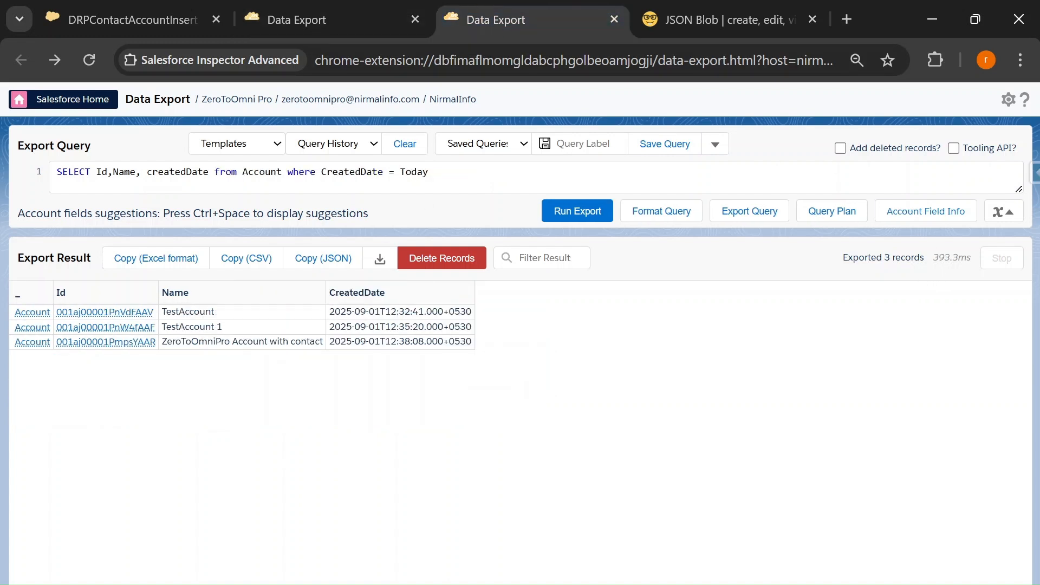
left_click_drag(882, 258, 892, 258)
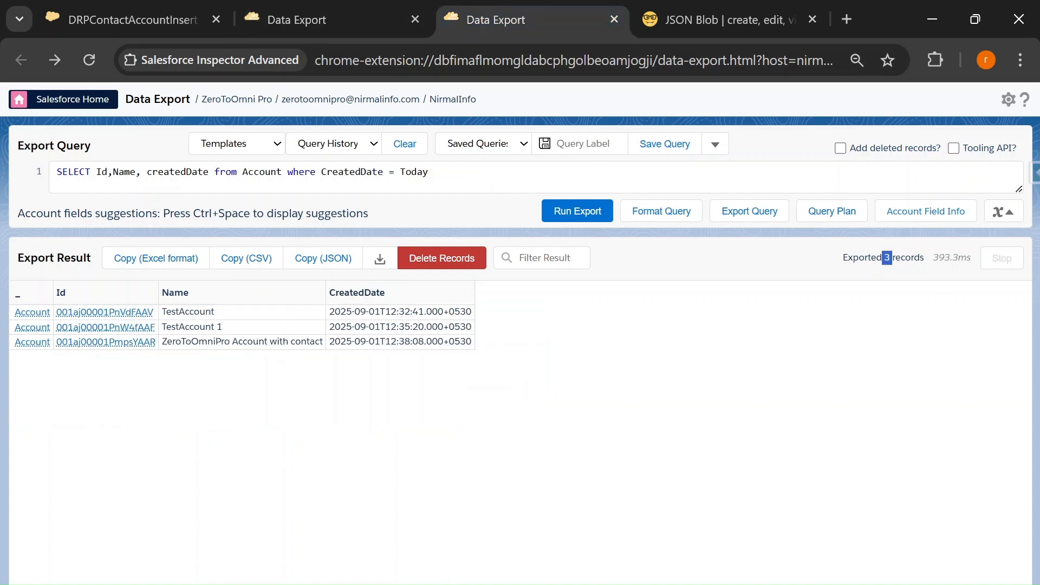
left_click(579, 212)
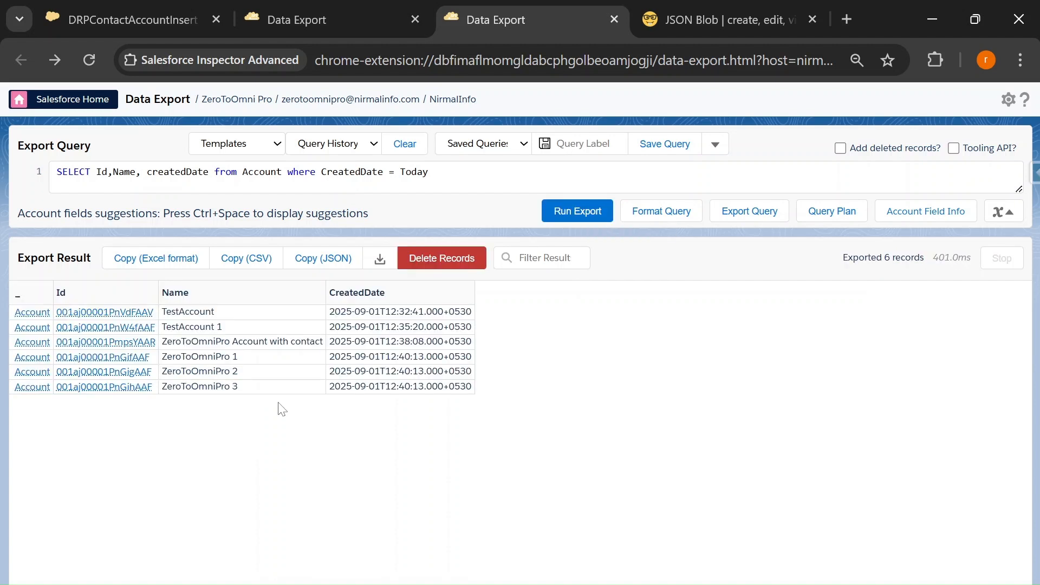
left_click_drag(263, 389, 162, 357)
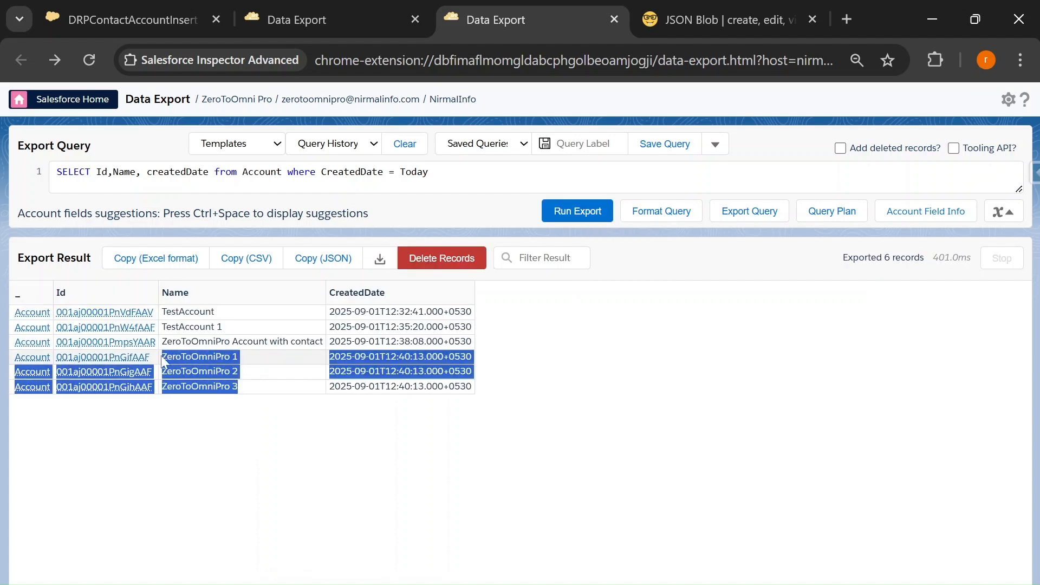
left_click(130, 19)
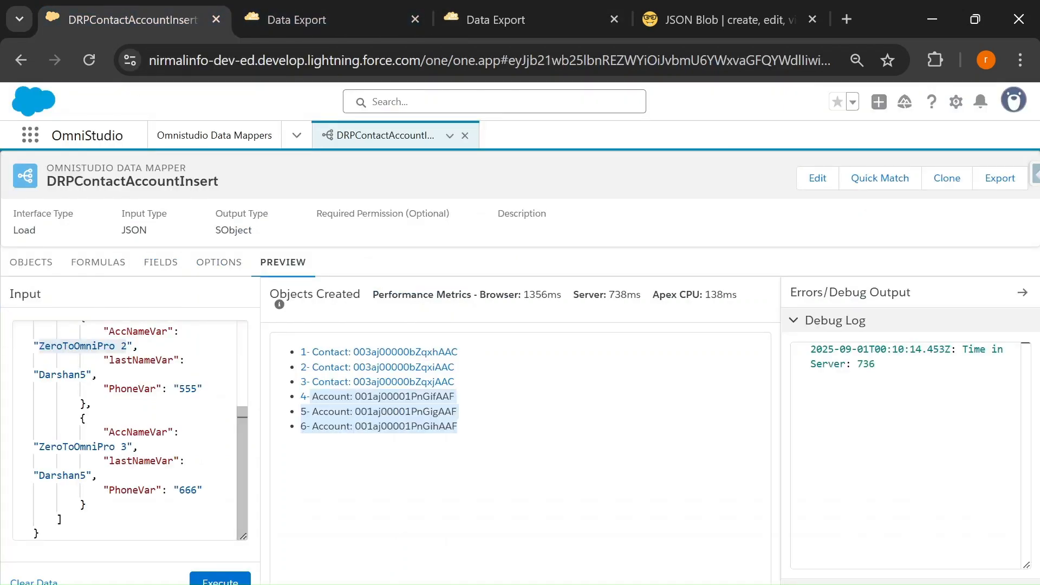
scroll(130, 431, "up", 3)
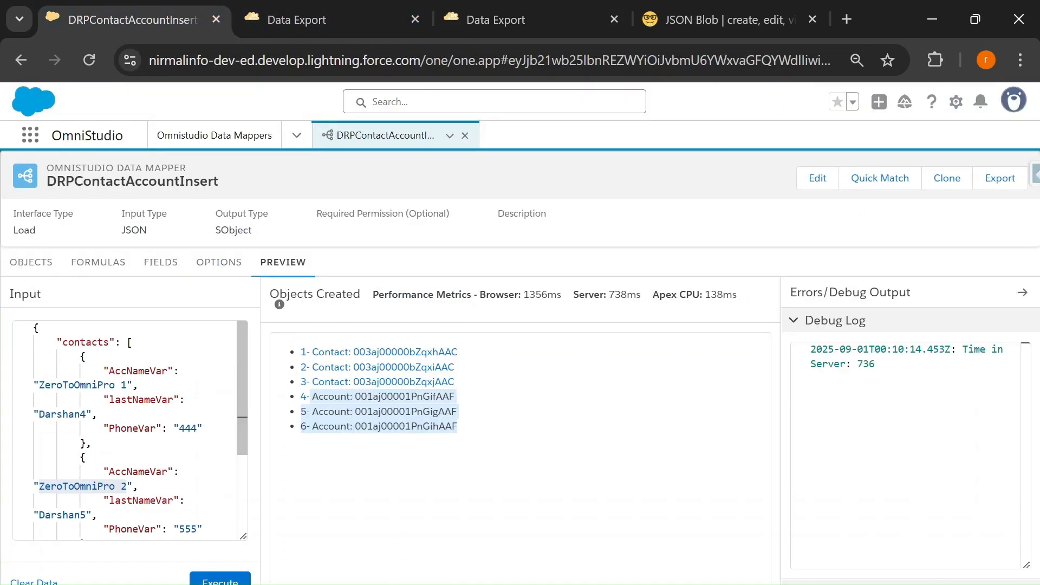
key("alt+Tab")
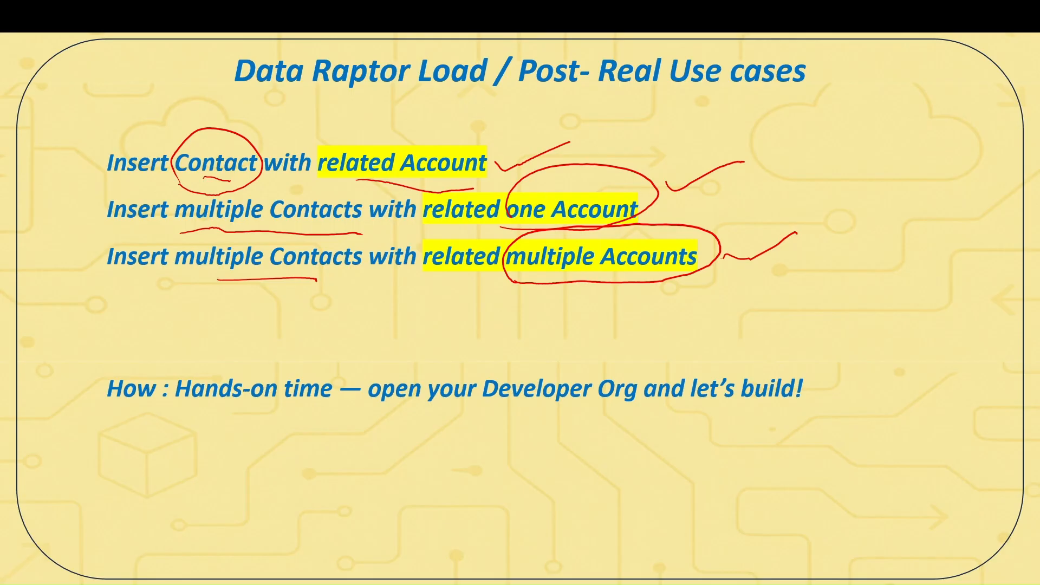
left_click_drag(759, 255, 795, 234)
key("Right")
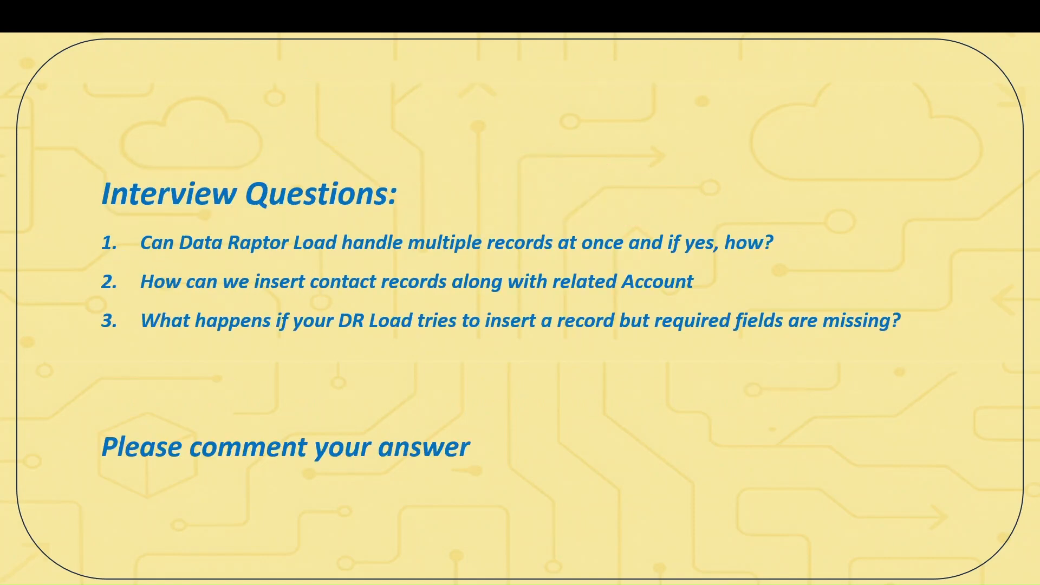